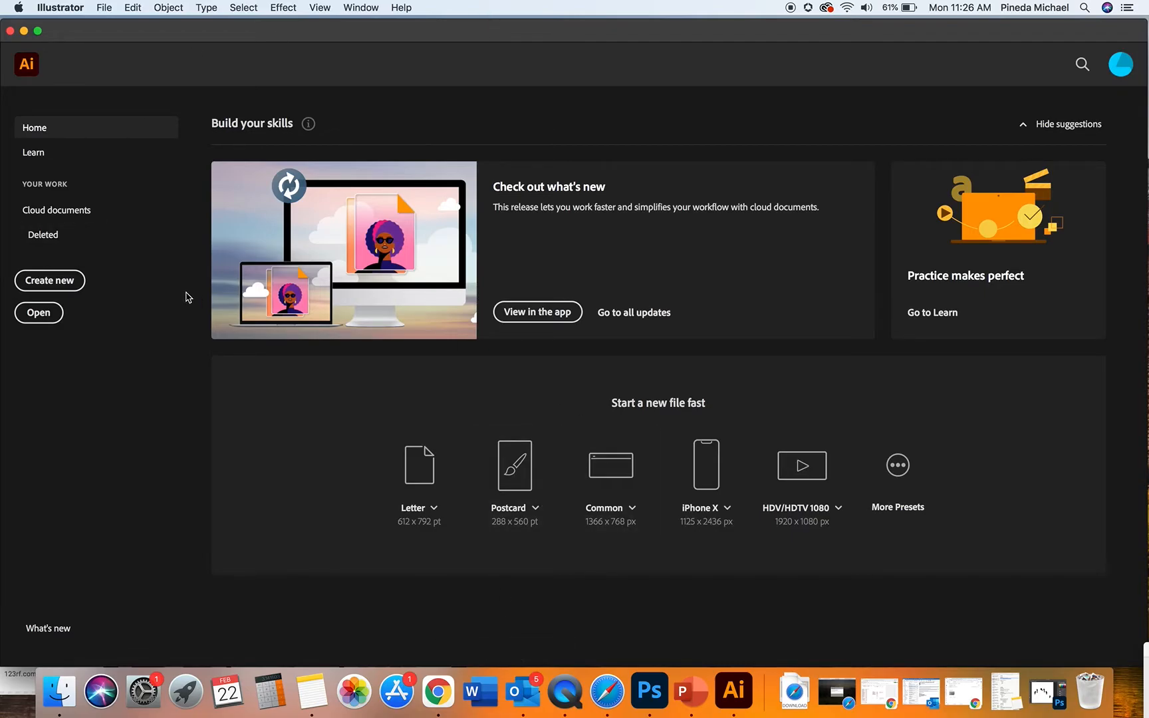
- Create a new 8 x 10 in portrait document in CMYK colour at 300 ppi
{"action": "left_click", "coordinate": [64, 287]}
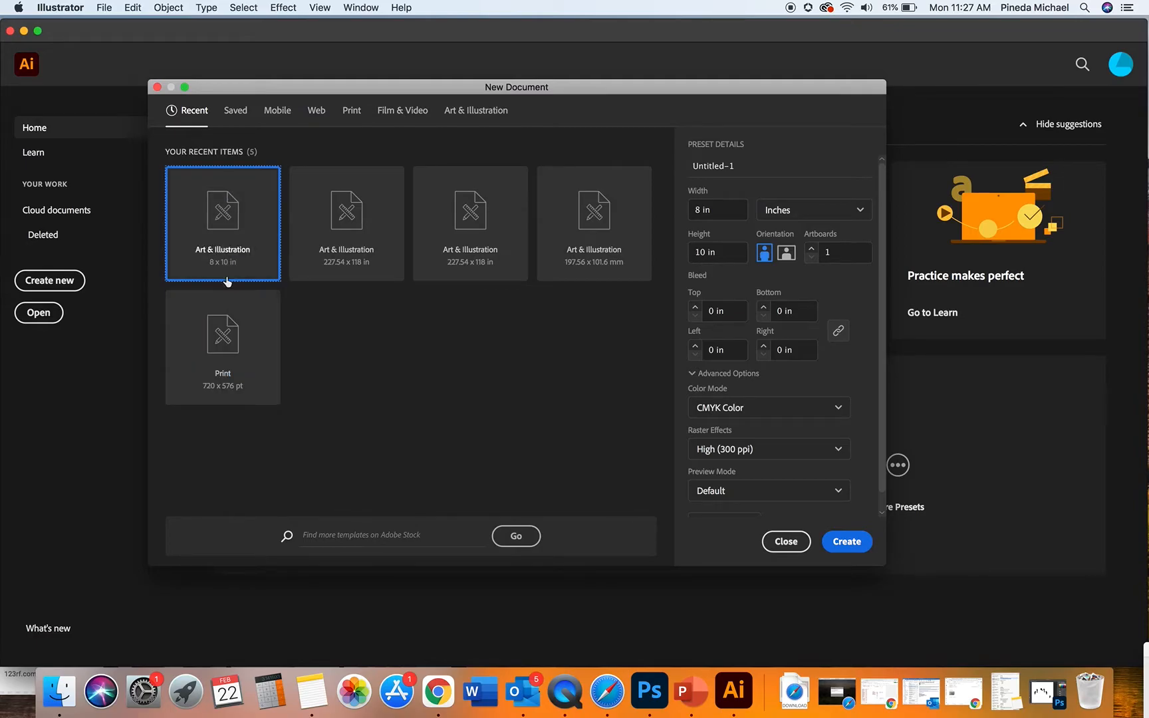
{"action": "left_click", "coordinate": [717, 217]}
{"action": "key", "text": "Tab"}
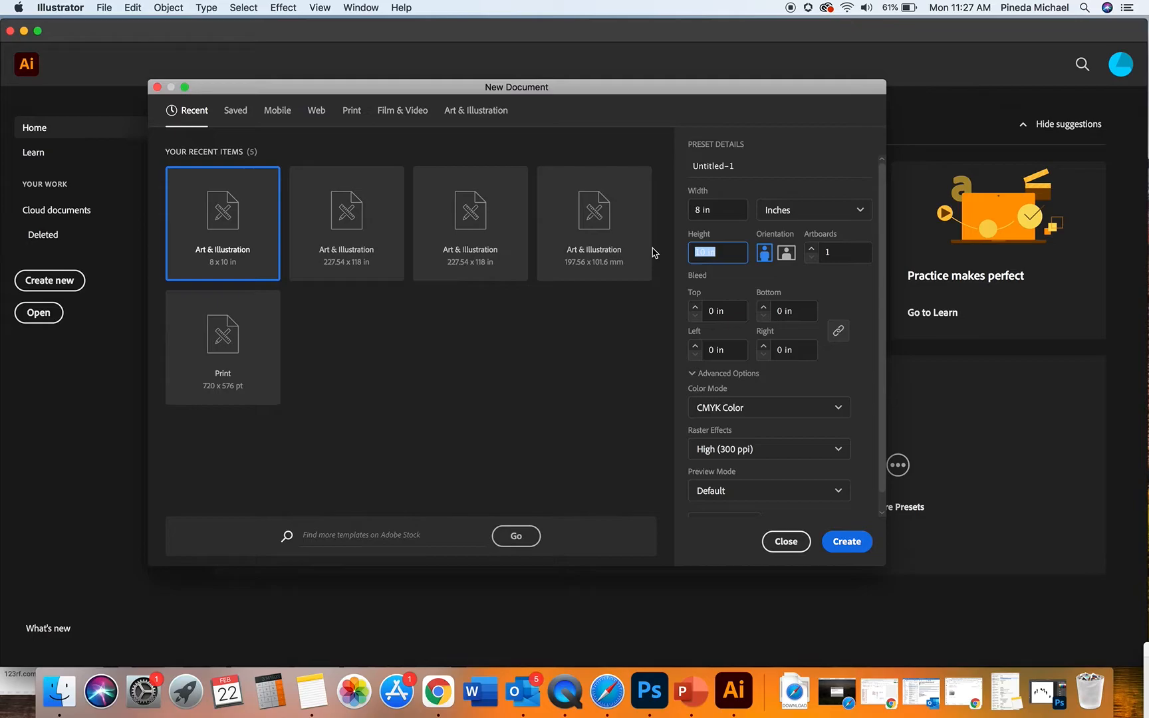
{"action": "left_click", "coordinate": [854, 539]}
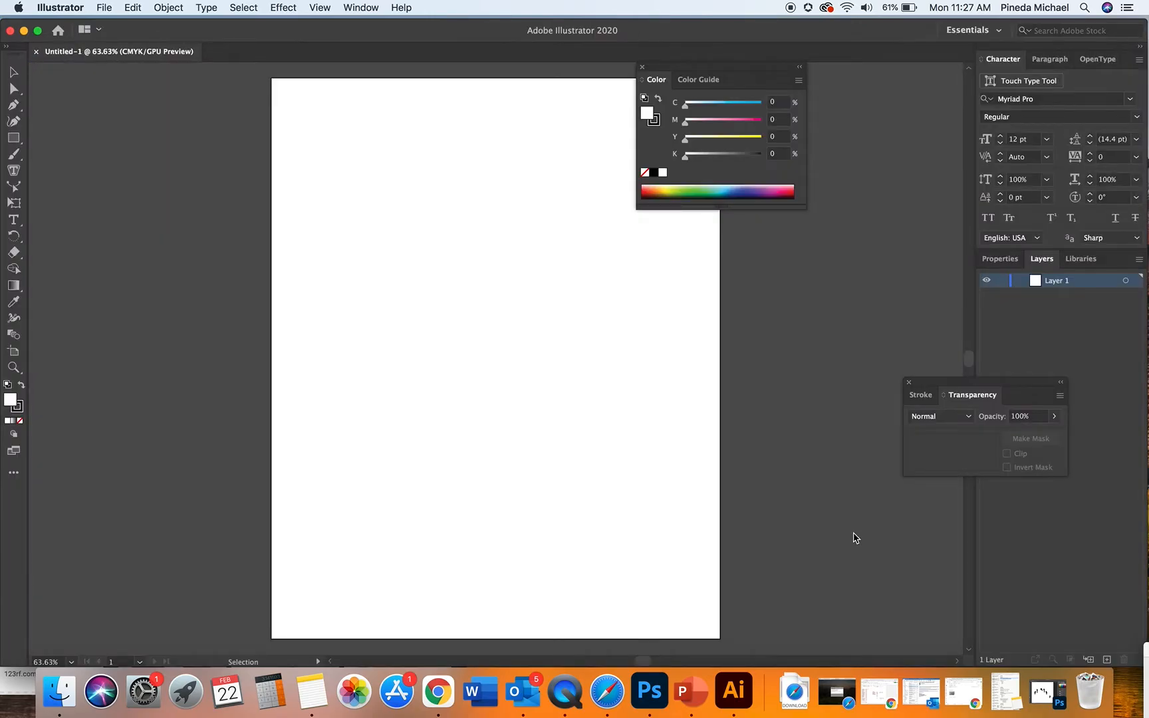
- Close the floating Color and Transparency panels and activate the Selection tool
{"action": "left_click", "coordinate": [642, 67]}
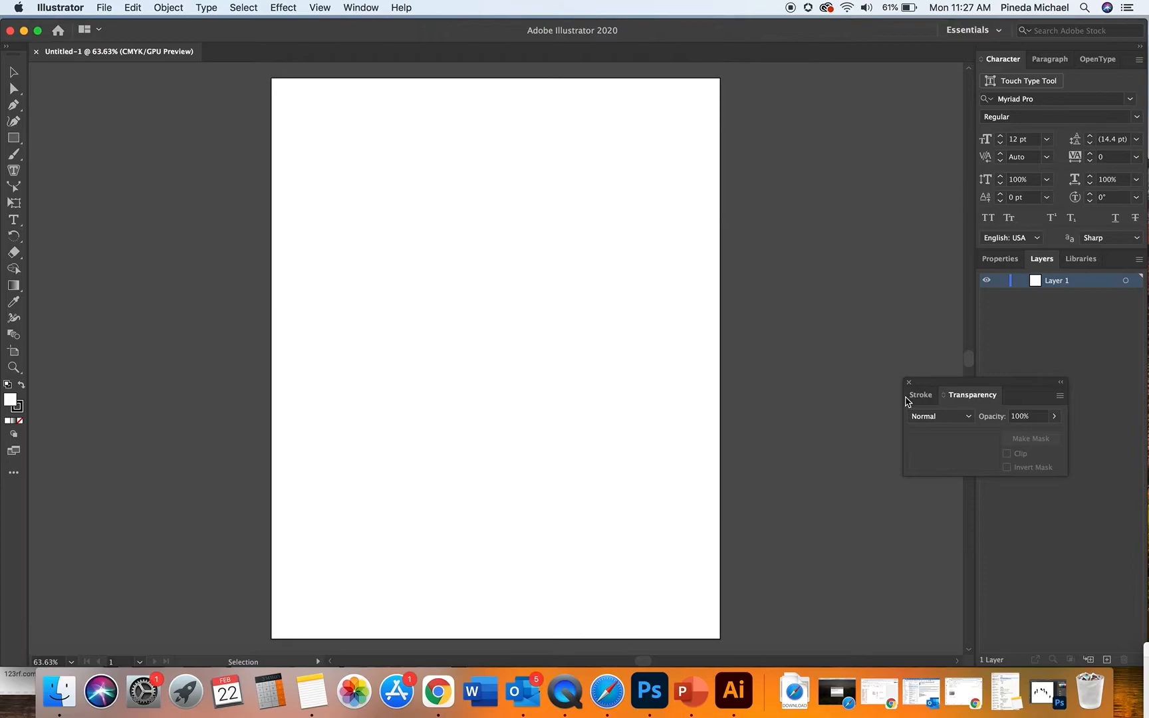
{"action": "left_click", "coordinate": [909, 382]}
{"action": "left_click", "coordinate": [13, 71]}
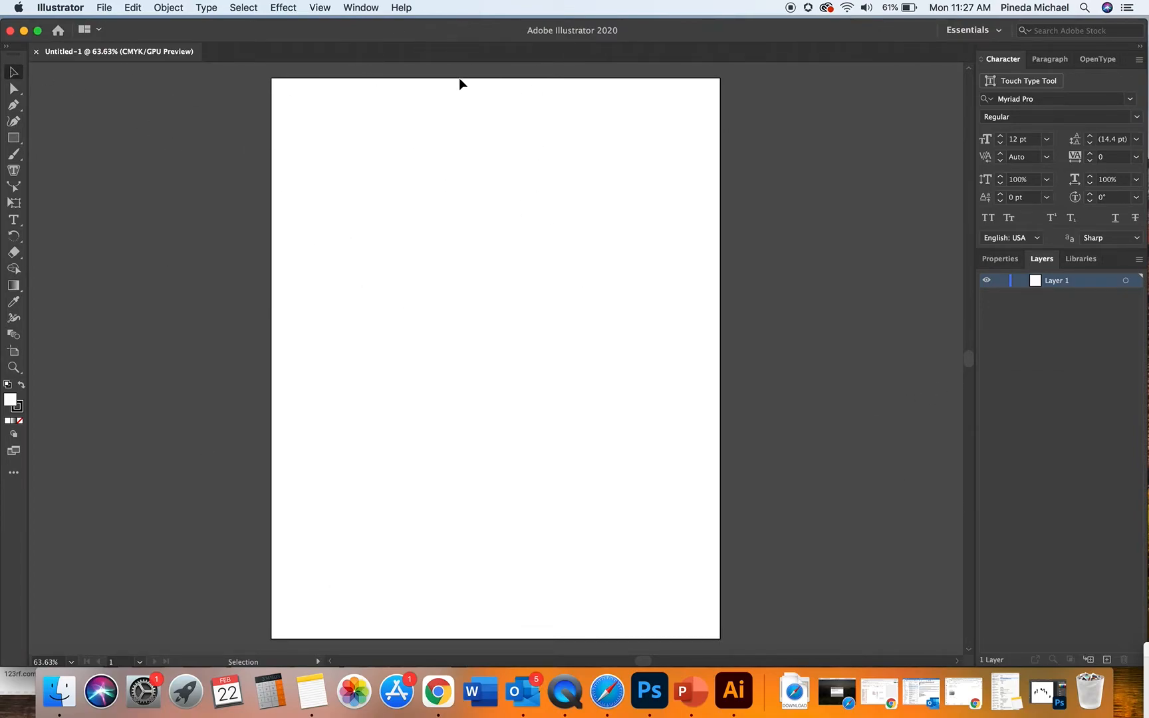
- Place IMG_2693.jpg from the Character Design Example folder on the artboard
{"action": "left_click", "coordinate": [106, 7]}
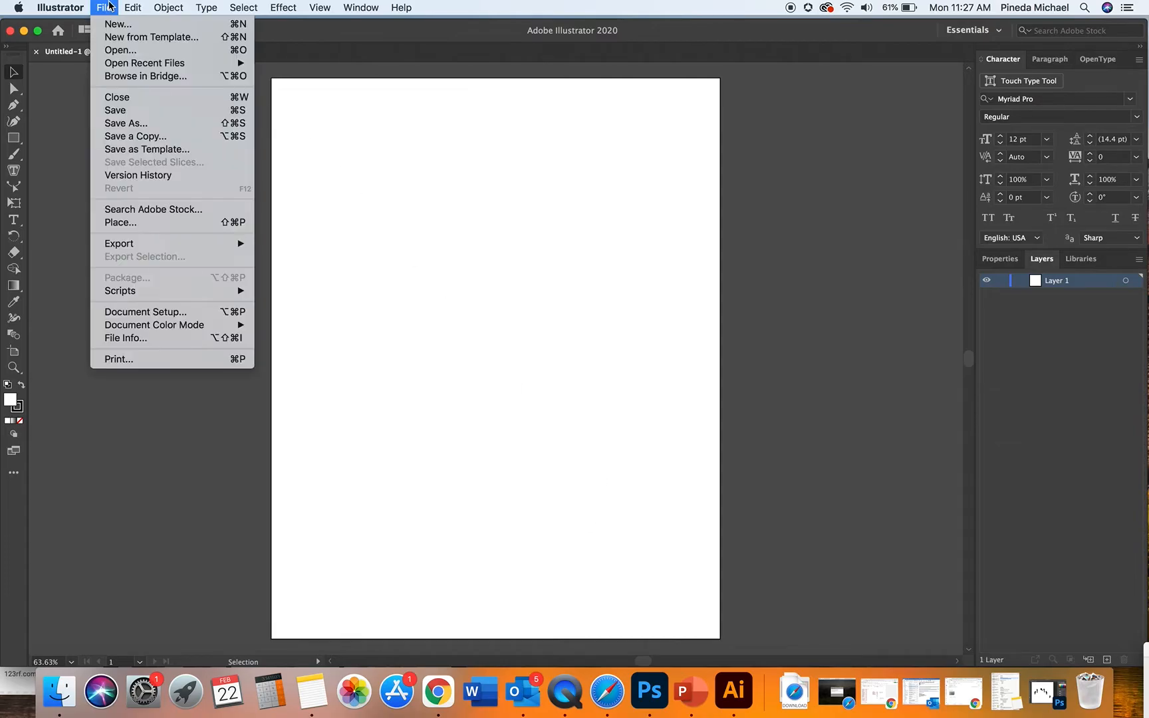
{"action": "mouse_move", "coordinate": [174, 243]}
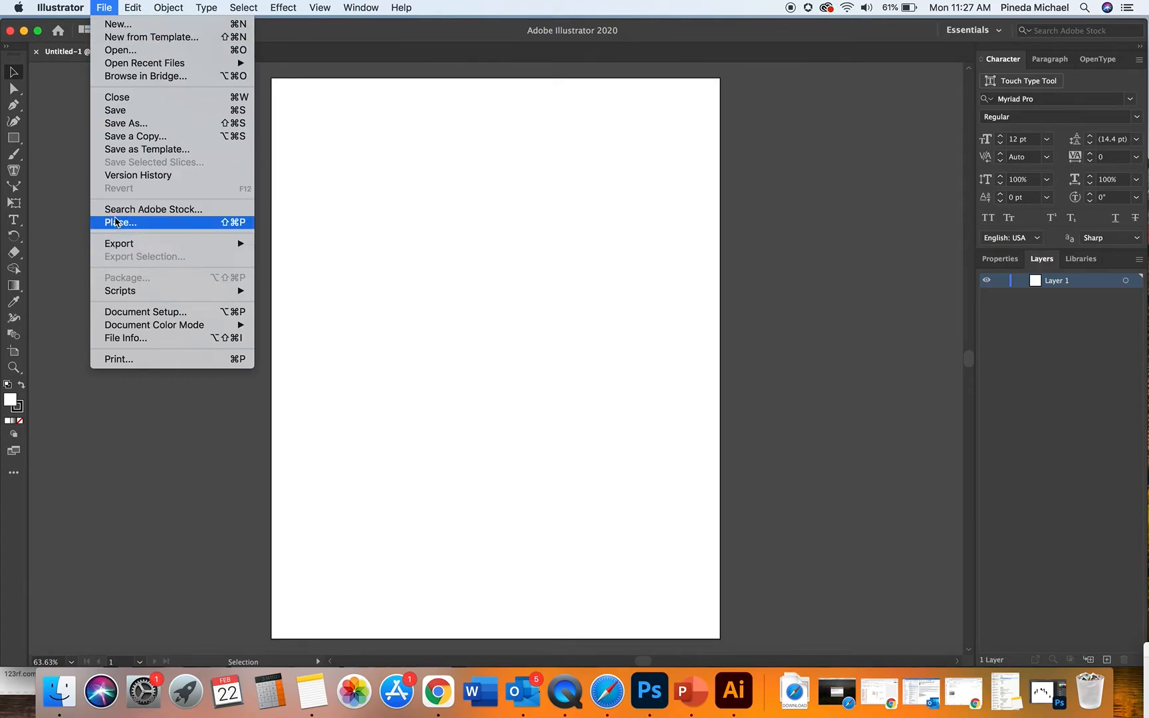
{"action": "left_click", "coordinate": [131, 223]}
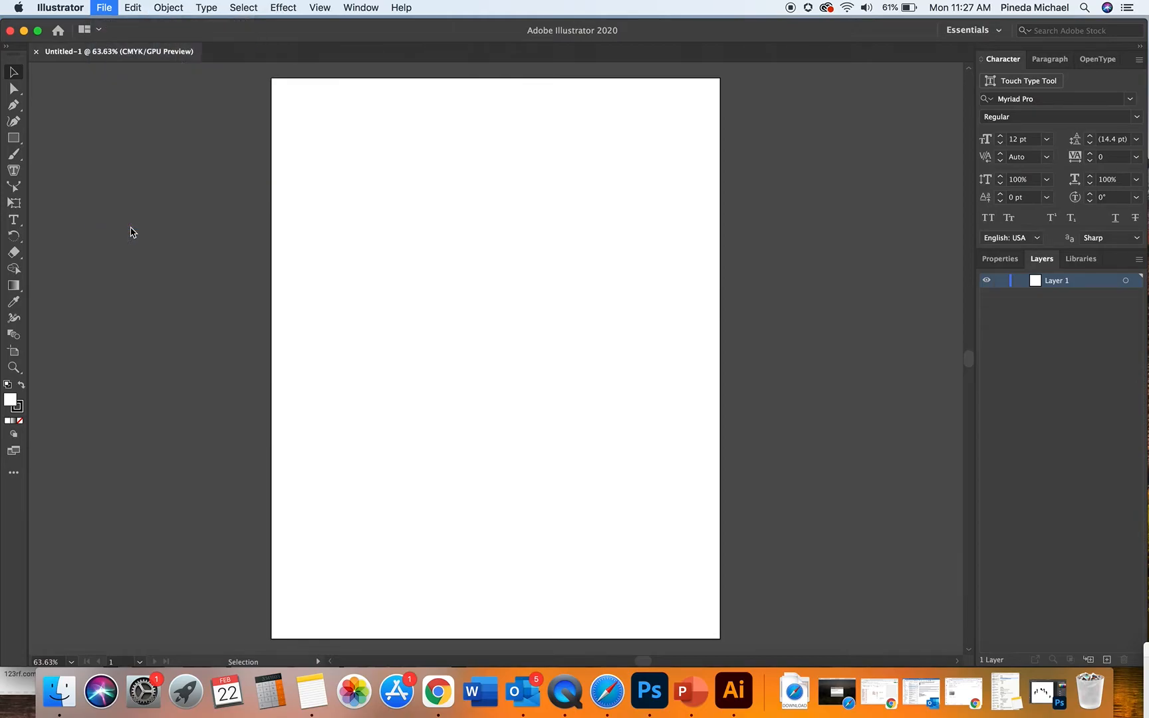
{"action": "scroll", "coordinate": [583, 323], "scroll_direction": "down", "scroll_amount": 2}
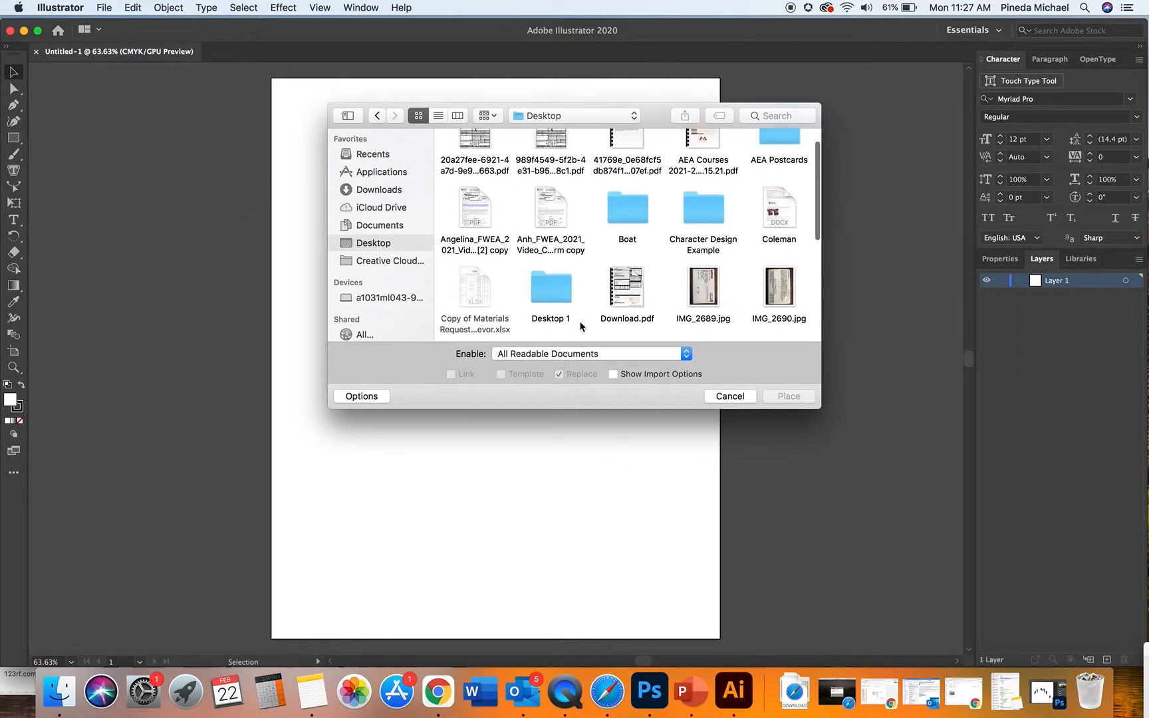
{"action": "double_click", "coordinate": [709, 210]}
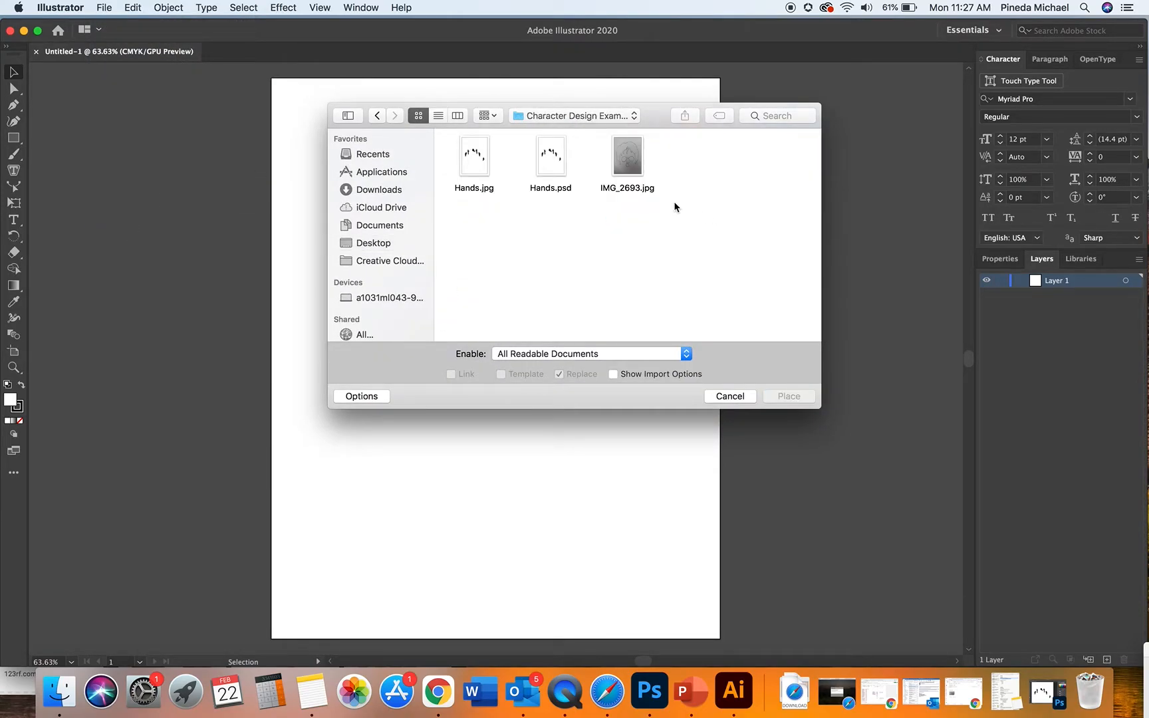
{"action": "left_click", "coordinate": [627, 161]}
{"action": "left_click", "coordinate": [797, 398]}
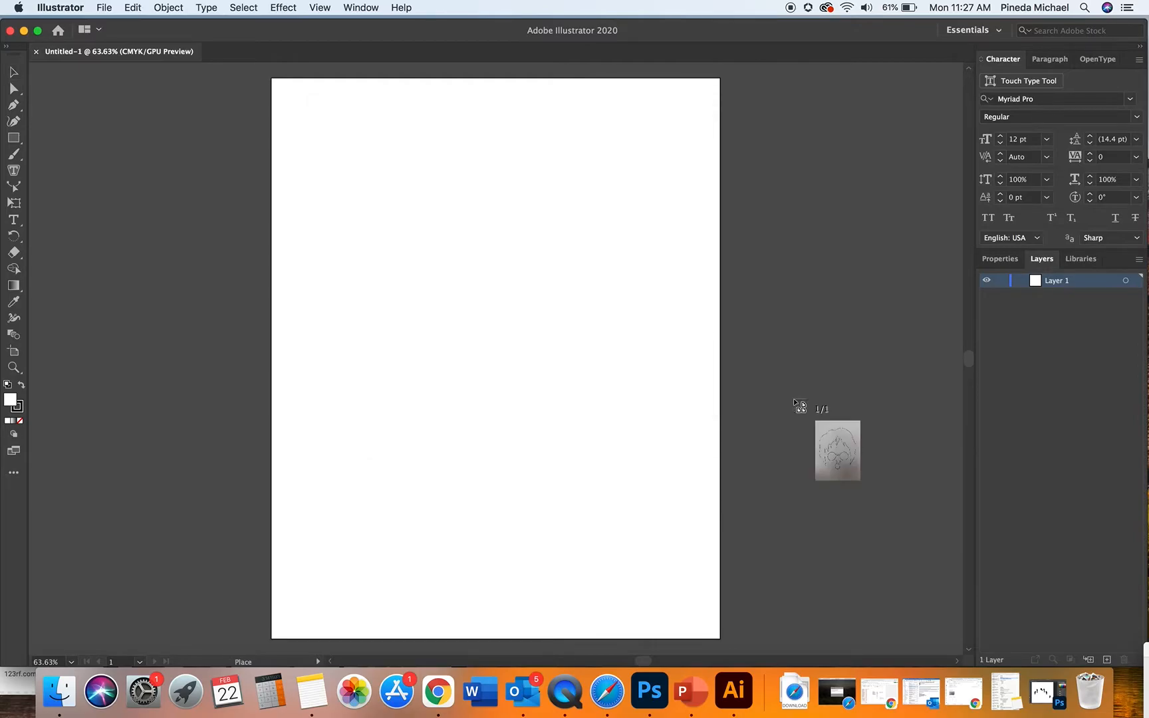
{"action": "left_click", "coordinate": [297, 114]}
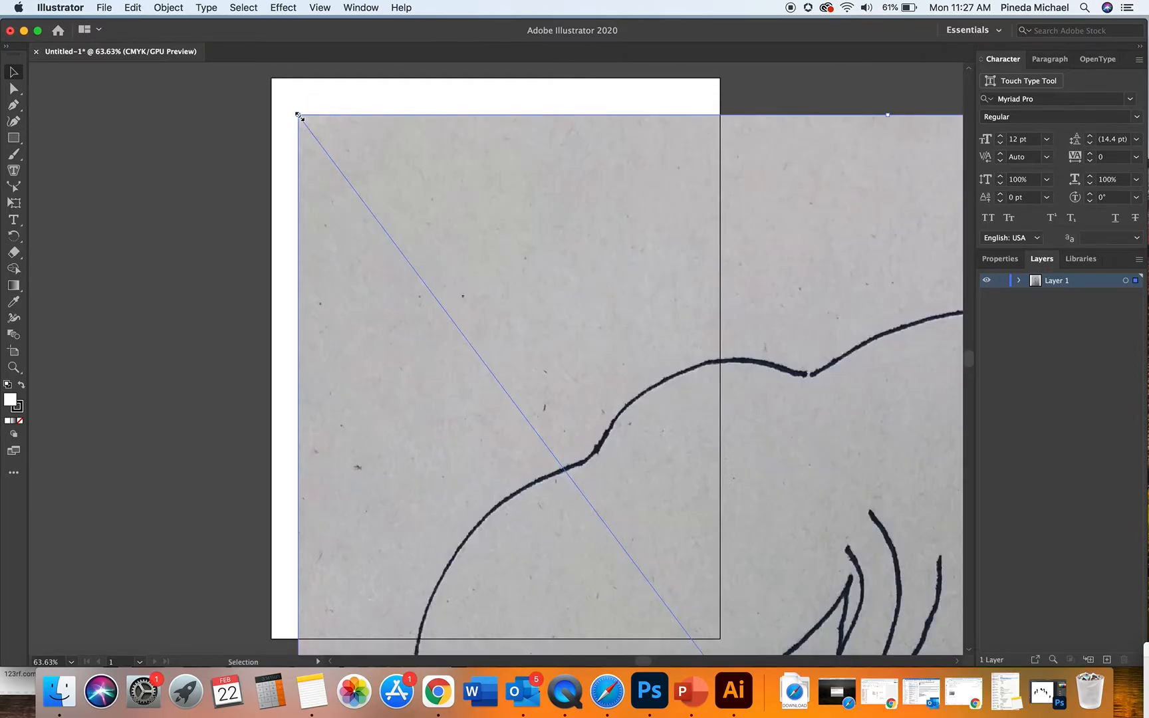
- Scale the placed sketch down proportionally until it fits inside the artboard, and centre it near the page's upper edge
{"action": "left_click_drag", "start_coordinate": [297, 114], "coordinate": [260, 261]}
{"action": "right_click", "coordinate": [793, 474]}
{"action": "left_click", "coordinate": [328, 140]}
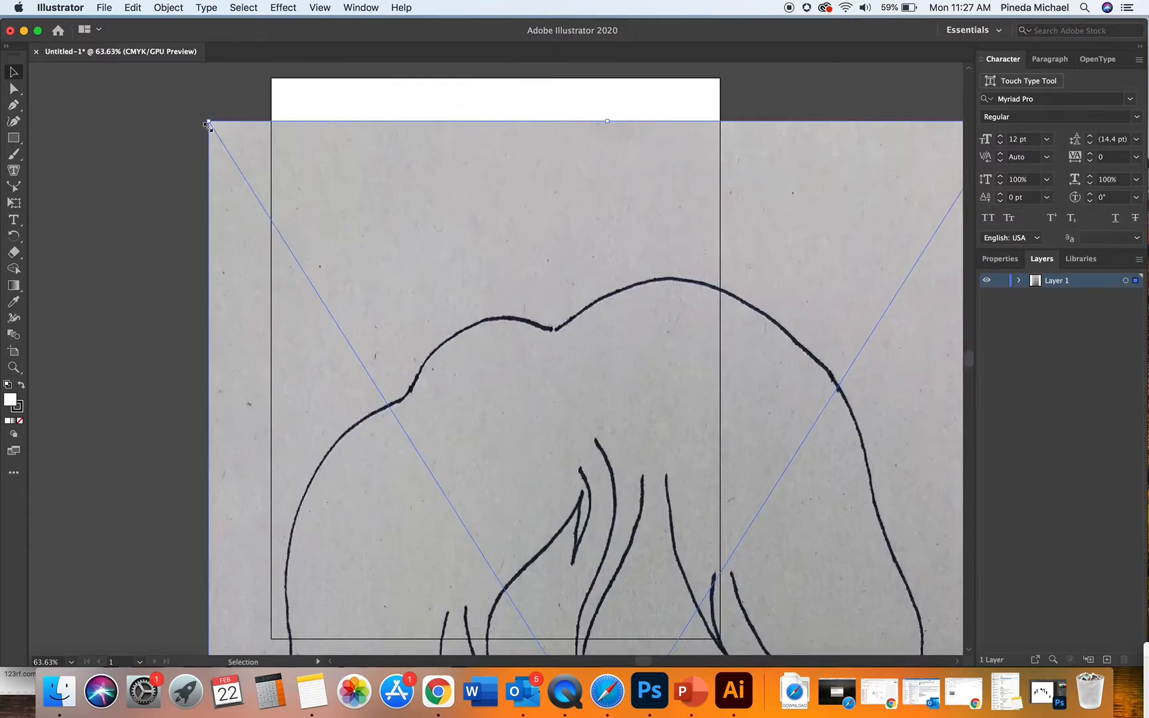
{"action": "left_click_drag", "start_coordinate": [208, 123], "coordinate": [442, 456]}
{"action": "right_click", "coordinate": [581, 337]}
{"action": "left_click", "coordinate": [438, 115]}
{"action": "left_click_drag", "start_coordinate": [560, 534], "coordinate": [354, 170]}
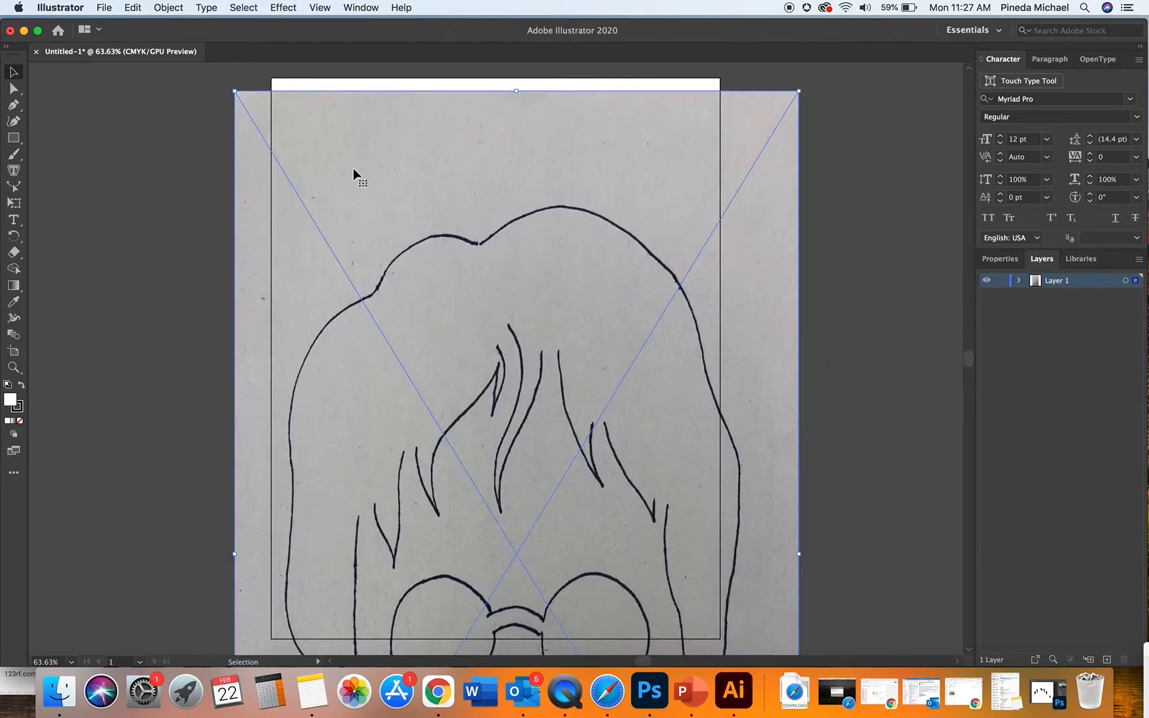
{"action": "left_click_drag", "start_coordinate": [236, 93], "coordinate": [291, 359]}
{"action": "left_click_drag", "start_coordinate": [424, 442], "coordinate": [413, 165]}
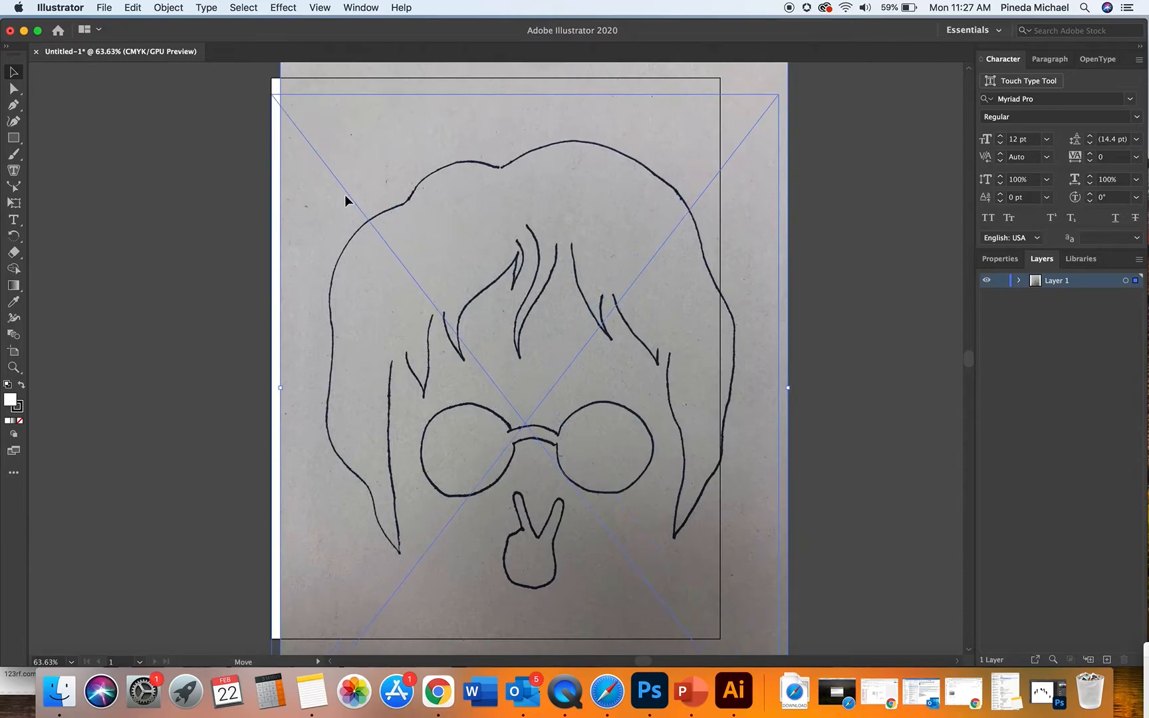
{"action": "left_click_drag", "start_coordinate": [275, 97], "coordinate": [368, 160]}
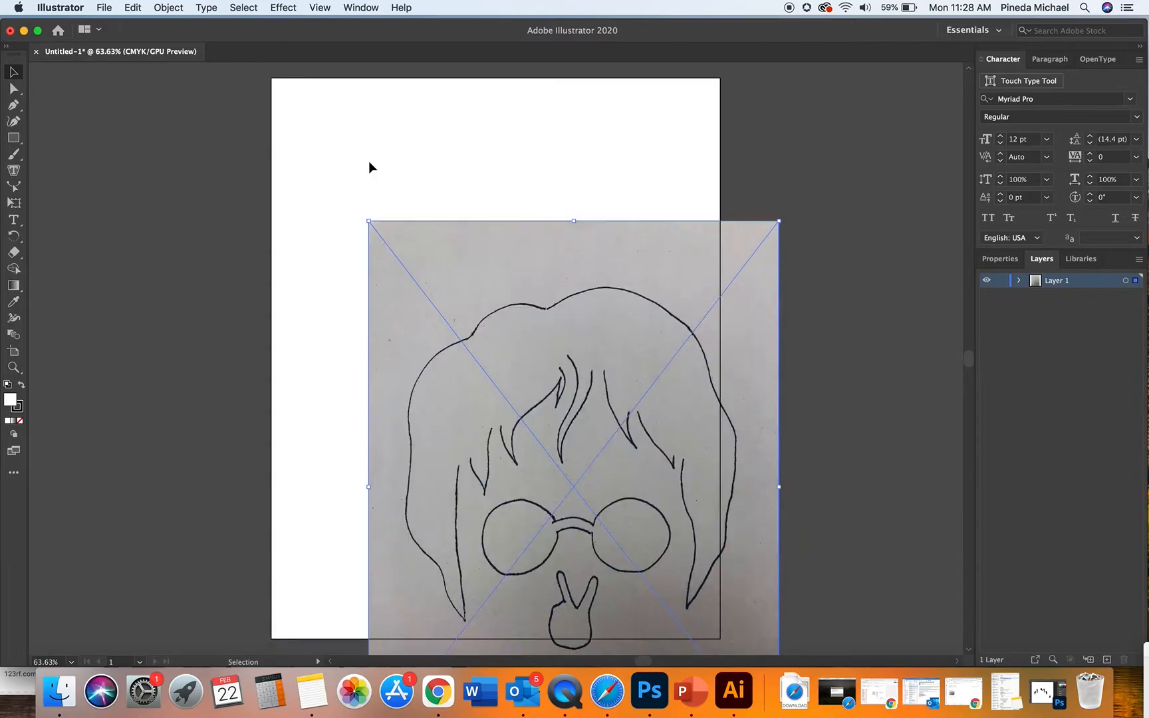
{"action": "left_click_drag", "start_coordinate": [476, 248], "coordinate": [463, 174]}
{"action": "left_click", "coordinate": [792, 257]}
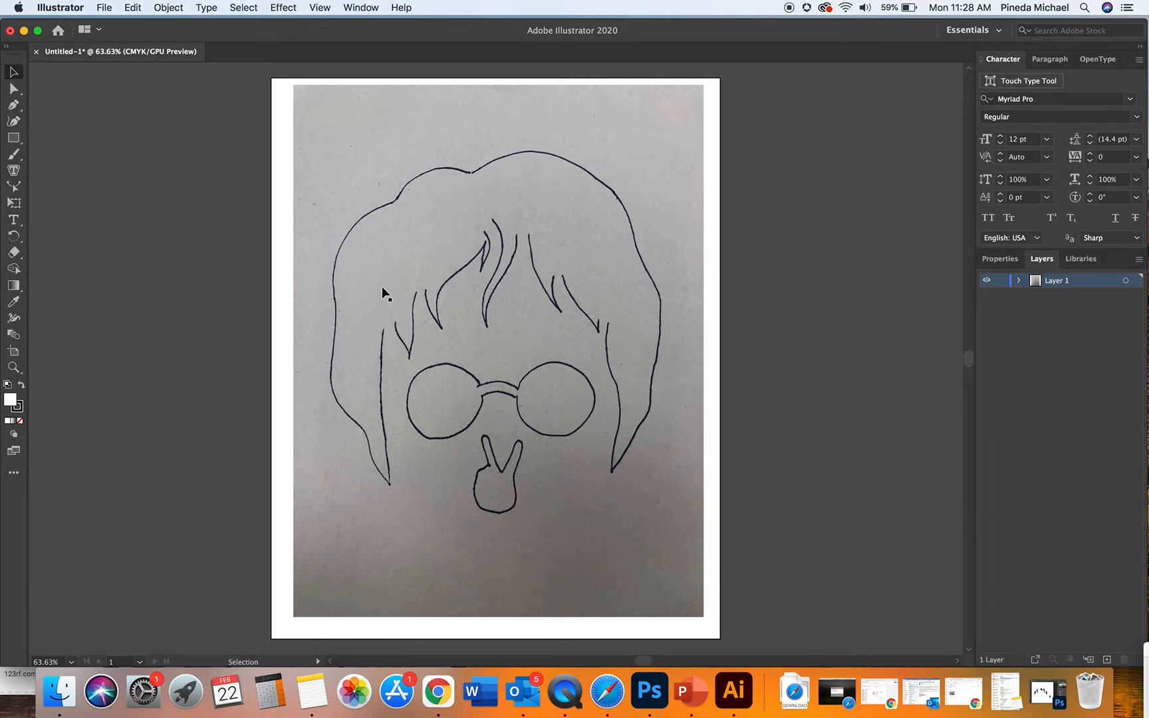
{"action": "left_click", "coordinate": [381, 316]}
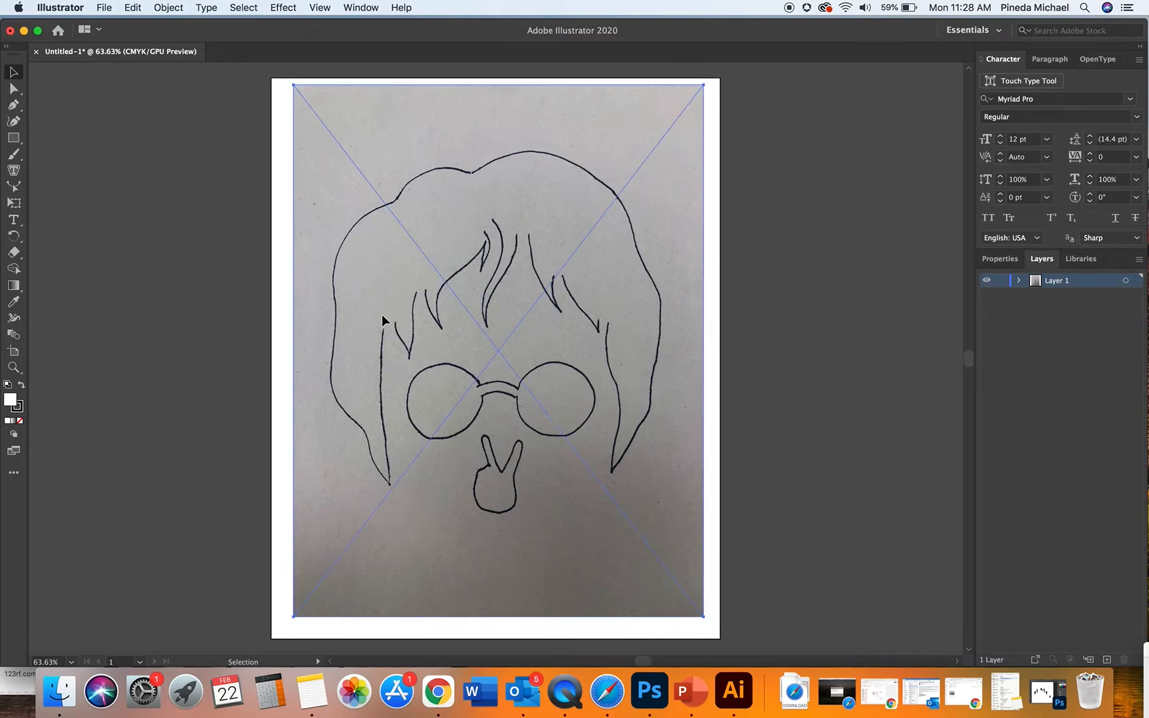
{"action": "left_click_drag", "start_coordinate": [636, 320], "coordinate": [638, 315]}
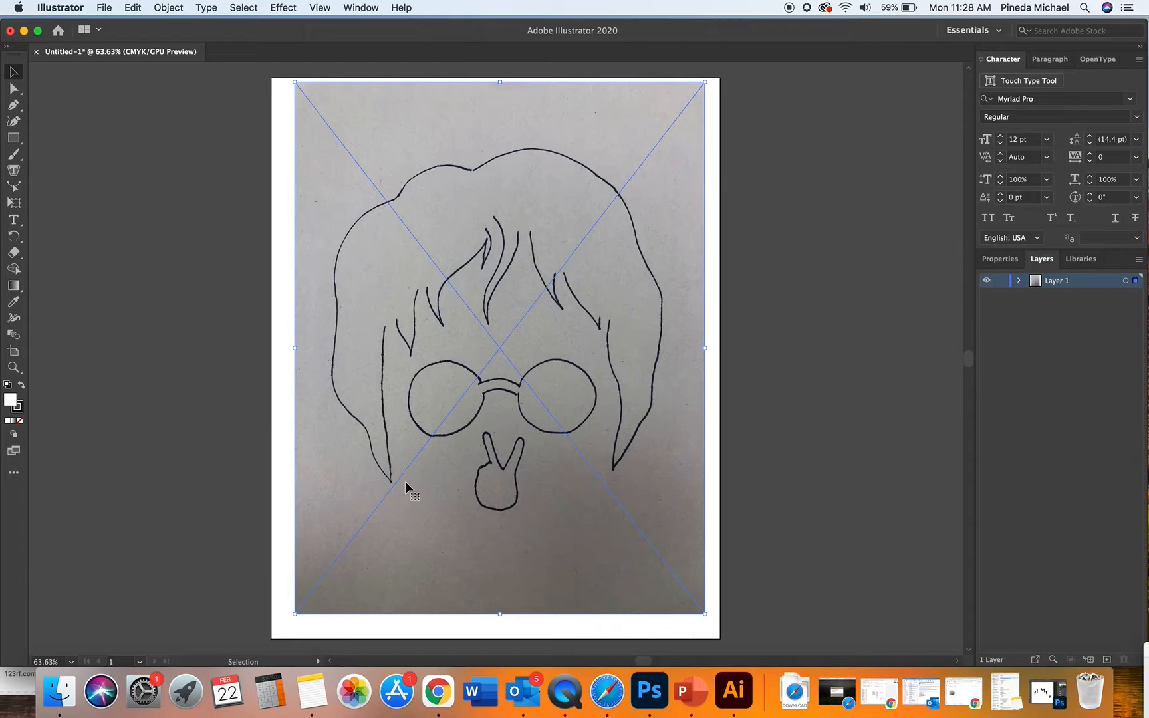
- Try converting the placed sketch to vectors with Image Trace's Make and Expand, and undo the trace
{"action": "left_click", "coordinate": [161, 10]}
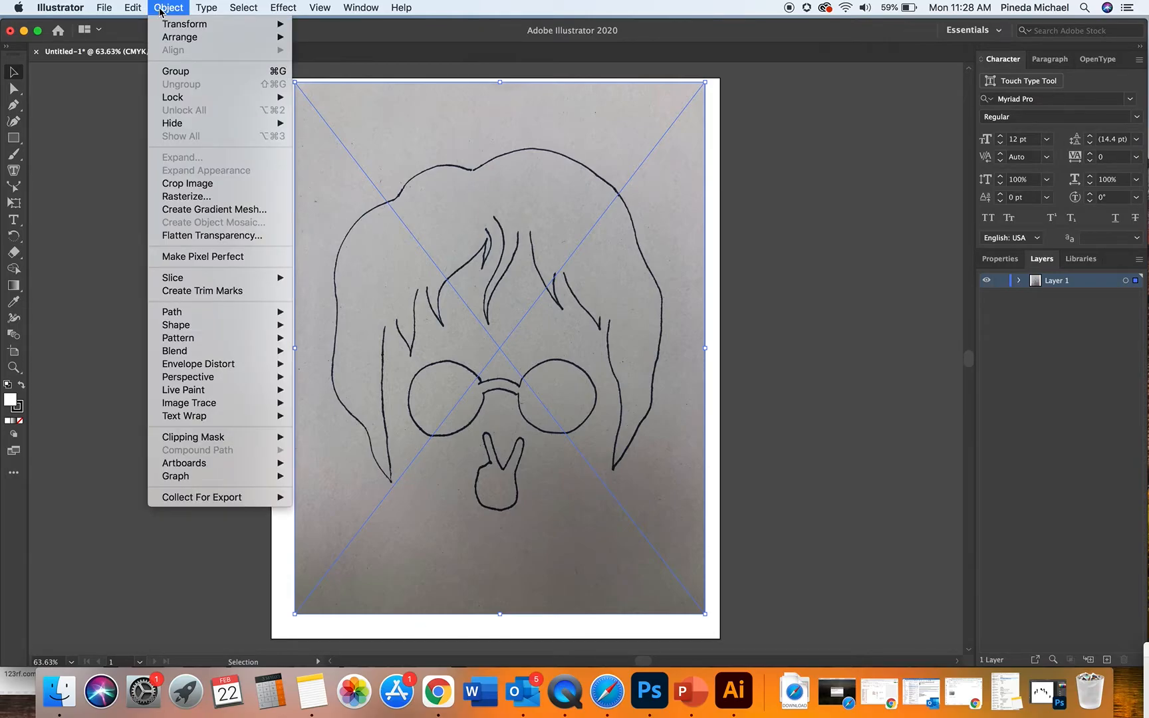
{"action": "mouse_move", "coordinate": [206, 410]}
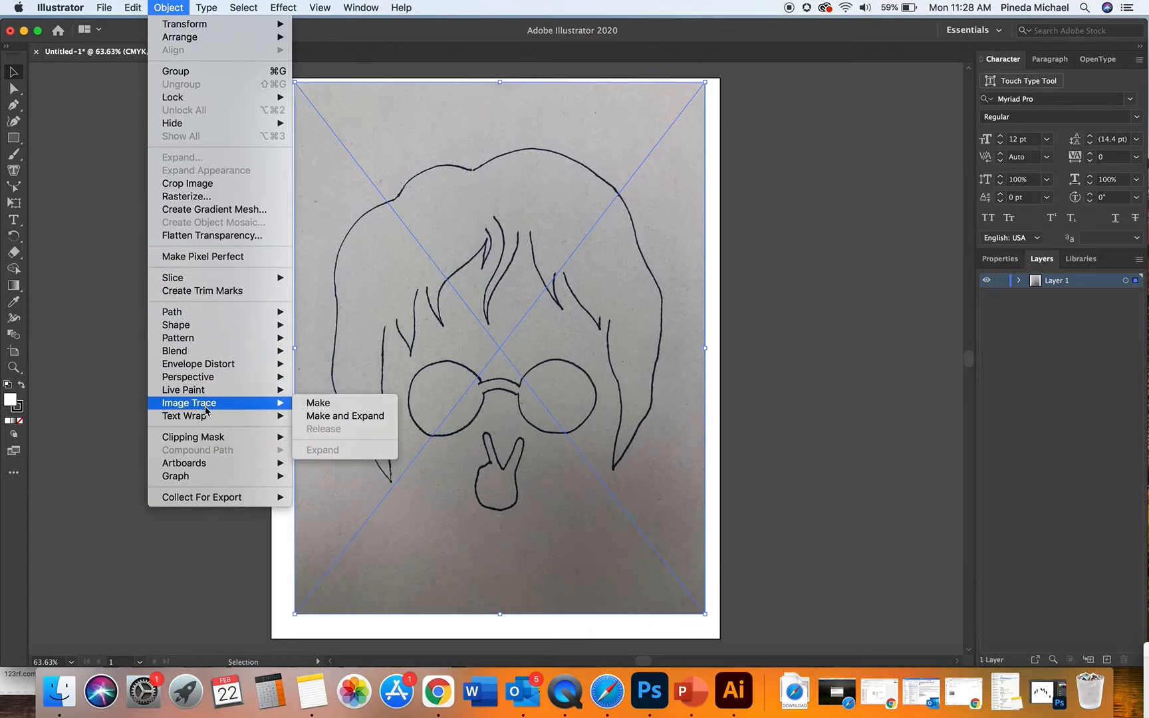
{"action": "left_click", "coordinate": [342, 418]}
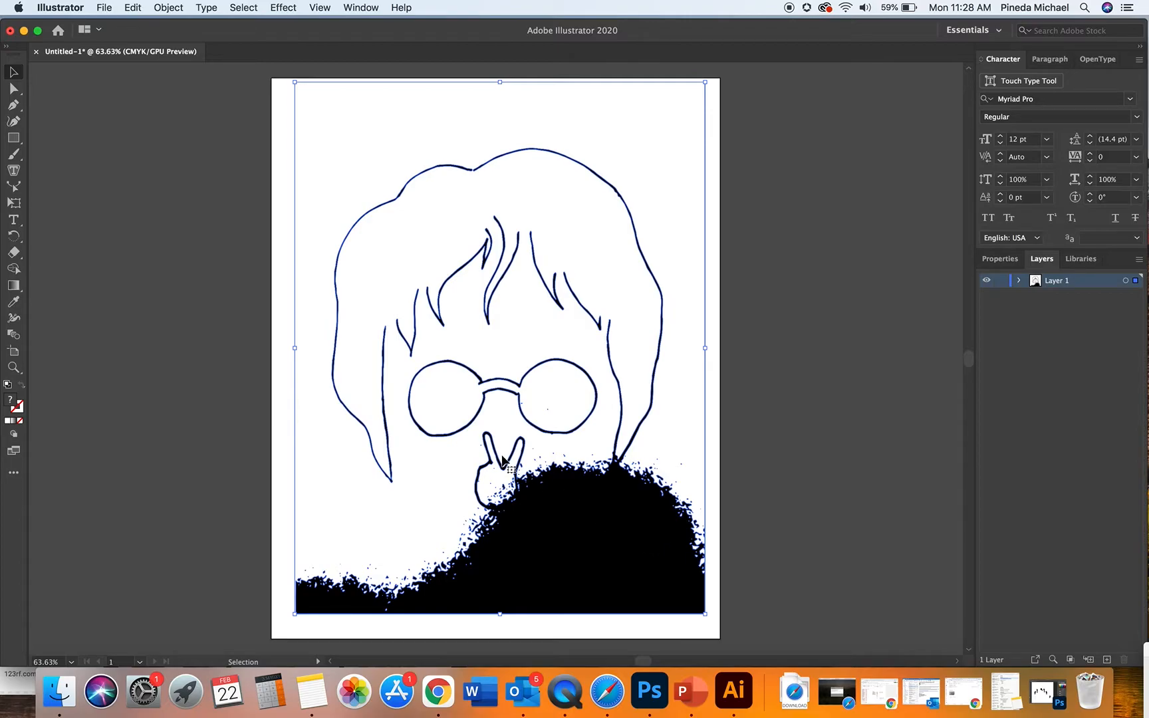
{"action": "key", "text": "super+z"}
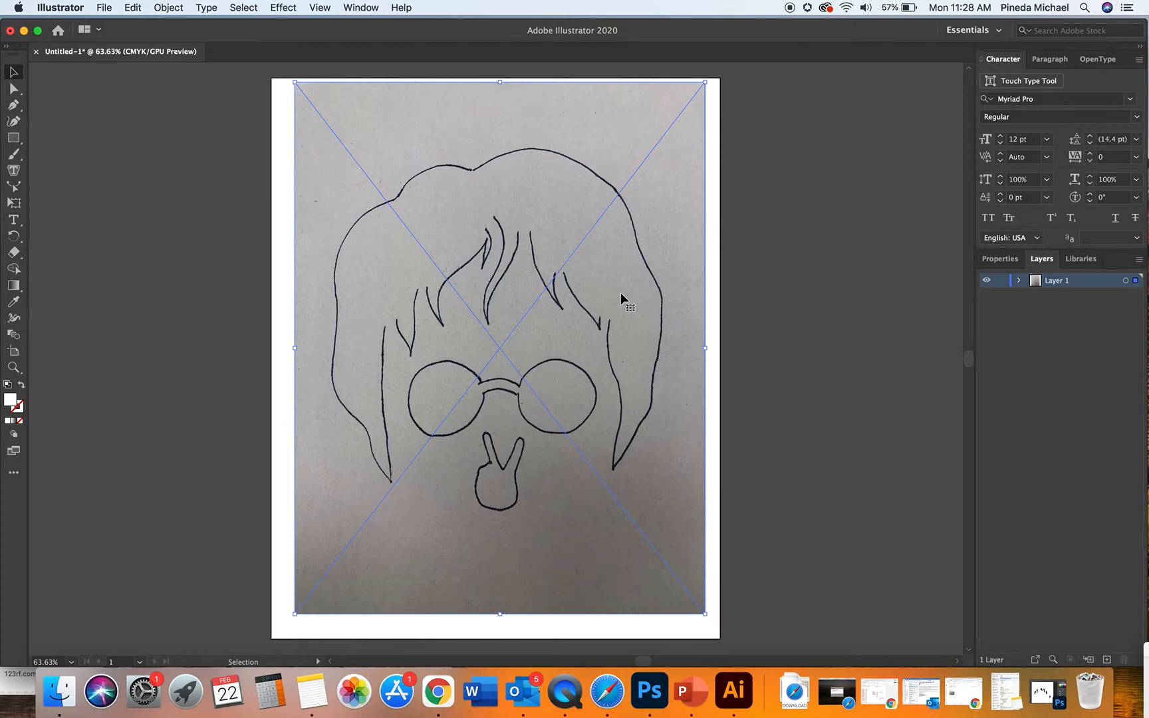
- Switch to Photoshop, close Hands.psd and open IMG_2693.jpg from the Character Design Example folder
{"action": "left_click", "coordinate": [649, 691]}
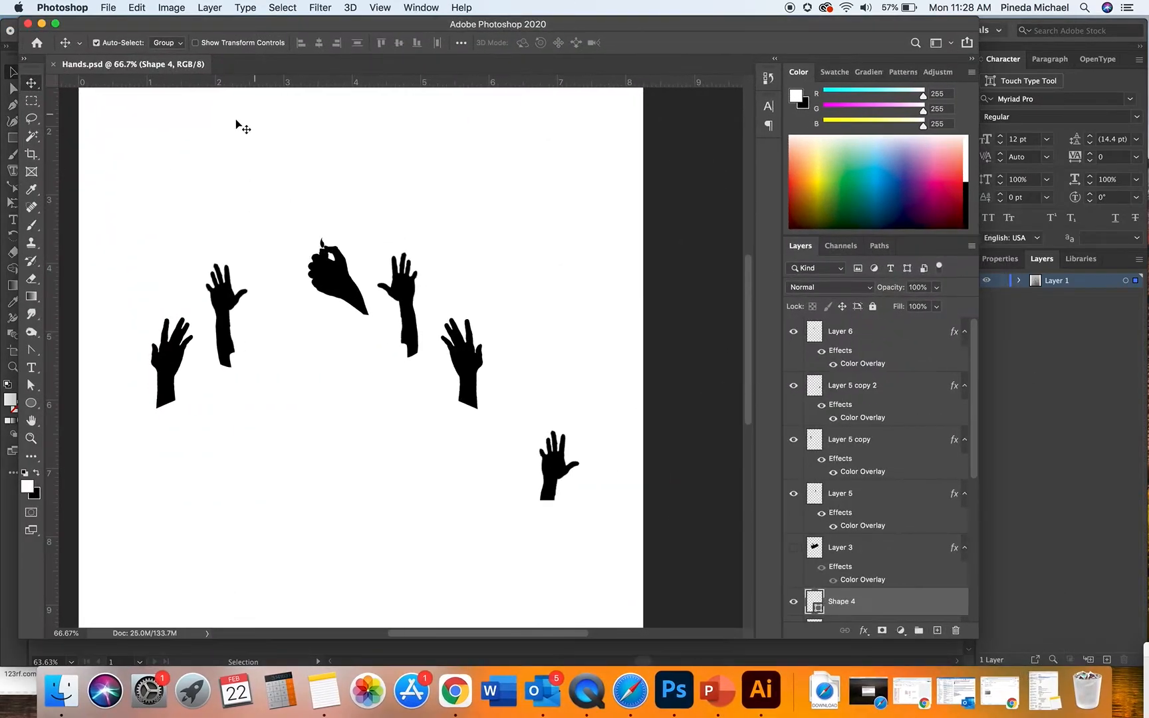
{"action": "left_click", "coordinate": [53, 64]}
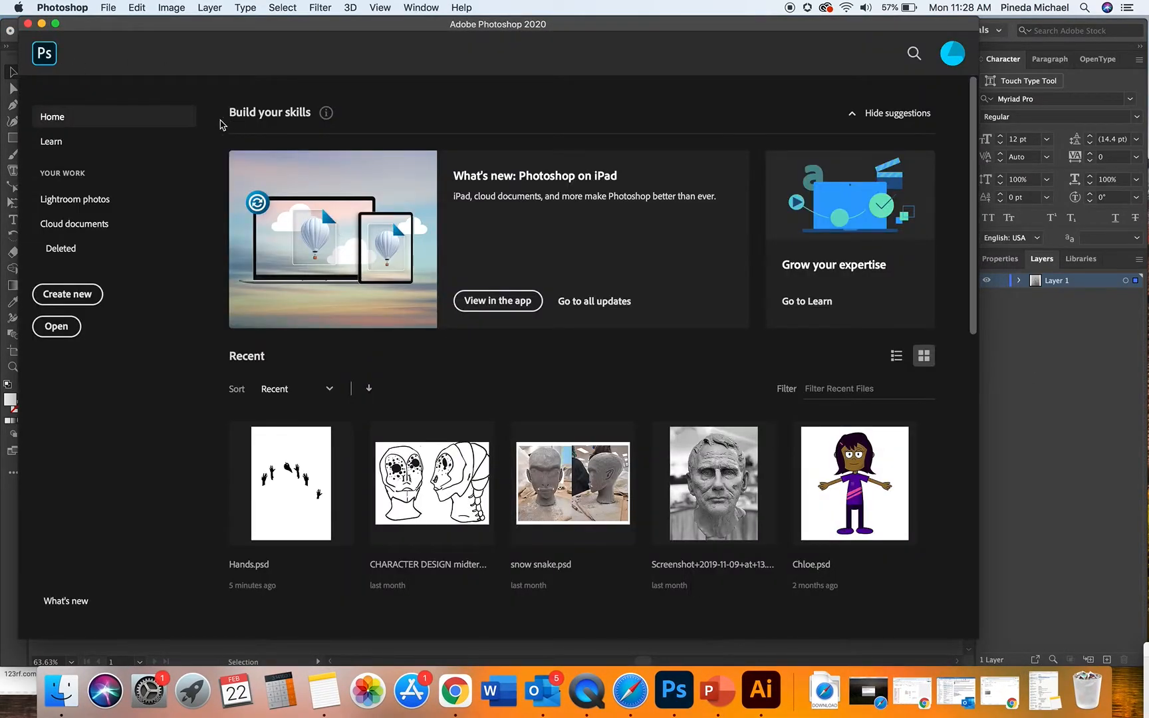
{"action": "left_click", "coordinate": [113, 8]}
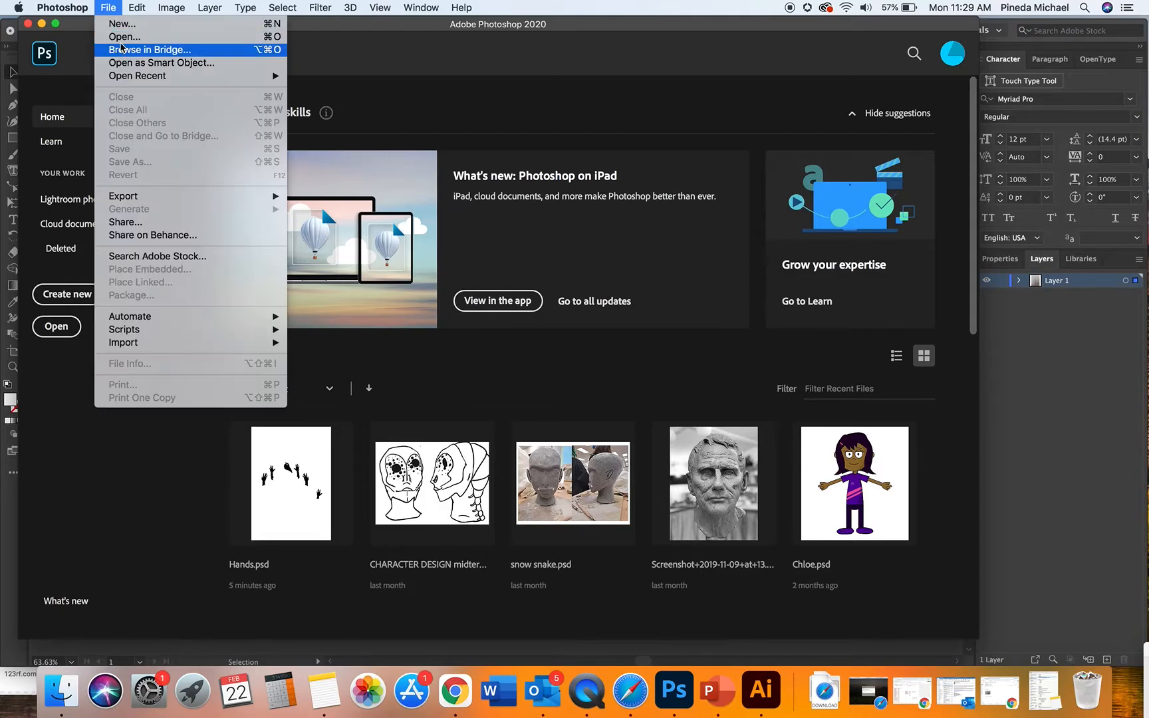
{"action": "left_click", "coordinate": [119, 33]}
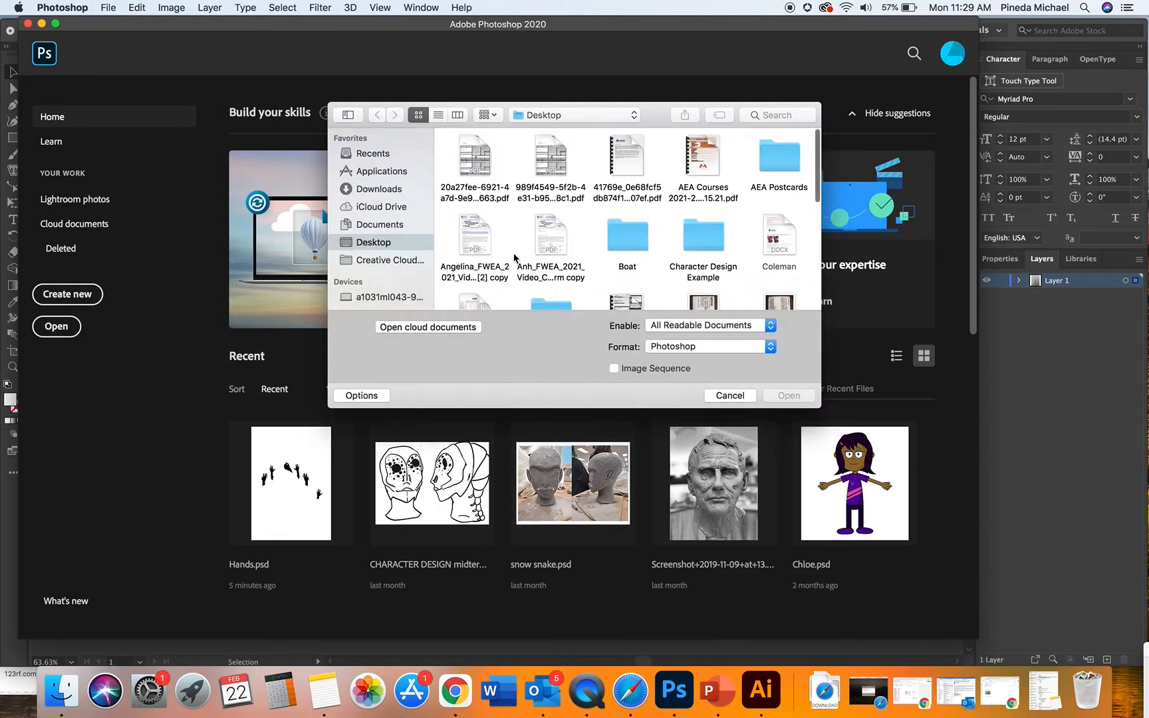
{"action": "double_click", "coordinate": [703, 238]}
{"action": "left_click", "coordinate": [630, 158]}
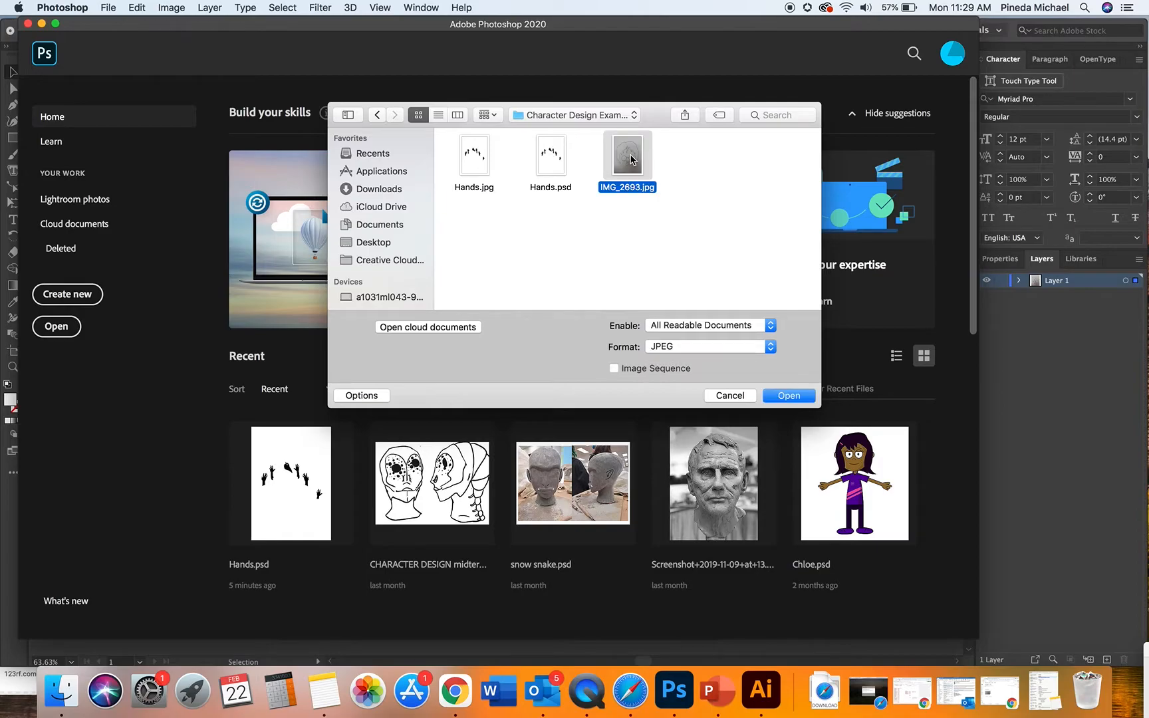
{"action": "double_click", "coordinate": [630, 159]}
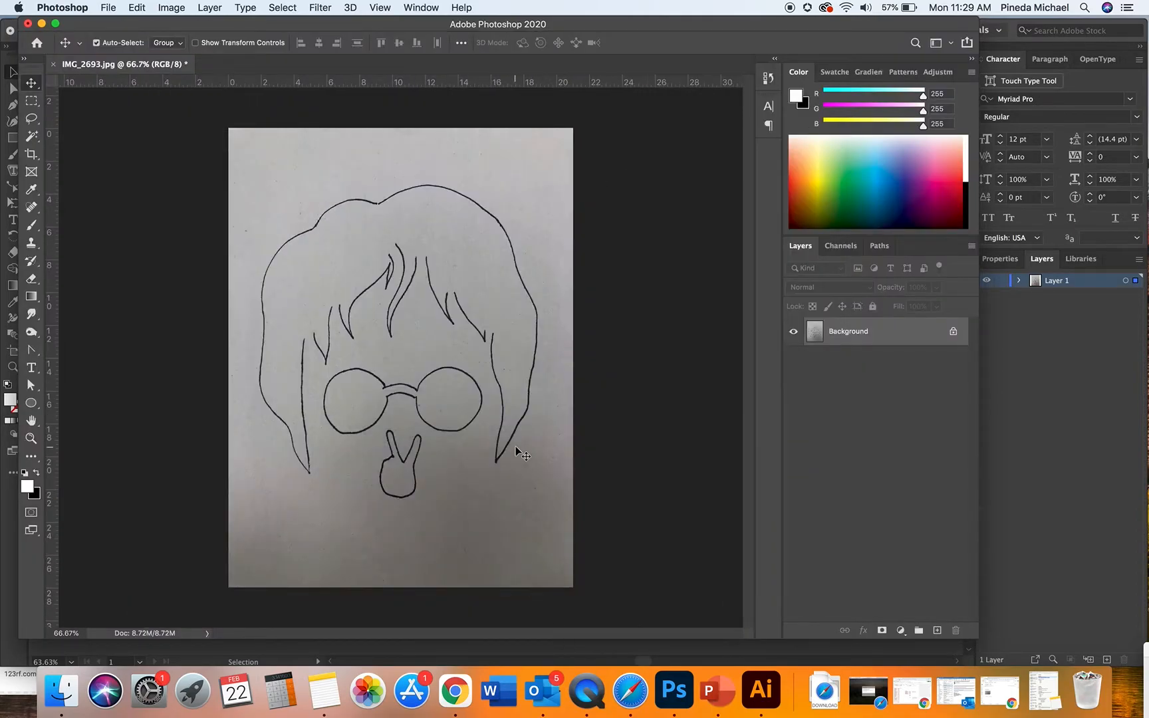
- Apply a Brightness/Contrast adjustment to the sketch photo with brightness 124 and contrast 100
{"action": "left_click", "coordinate": [171, 8]}
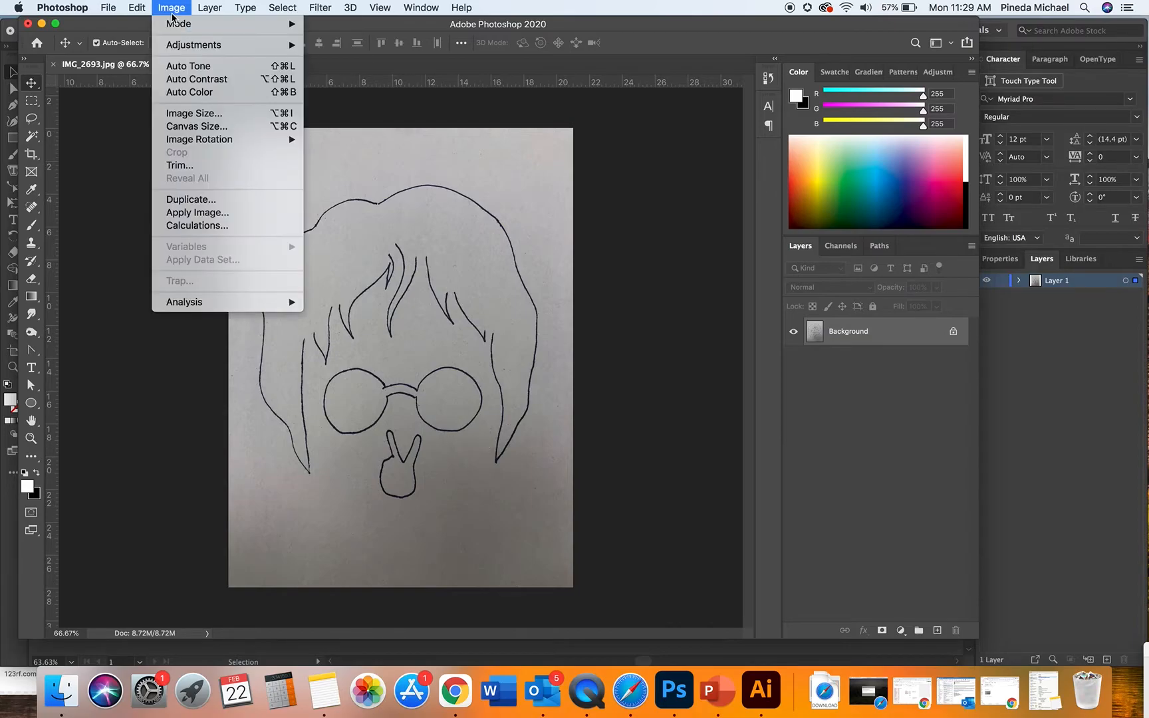
{"action": "mouse_move", "coordinate": [190, 47]}
{"action": "left_click", "coordinate": [382, 44]}
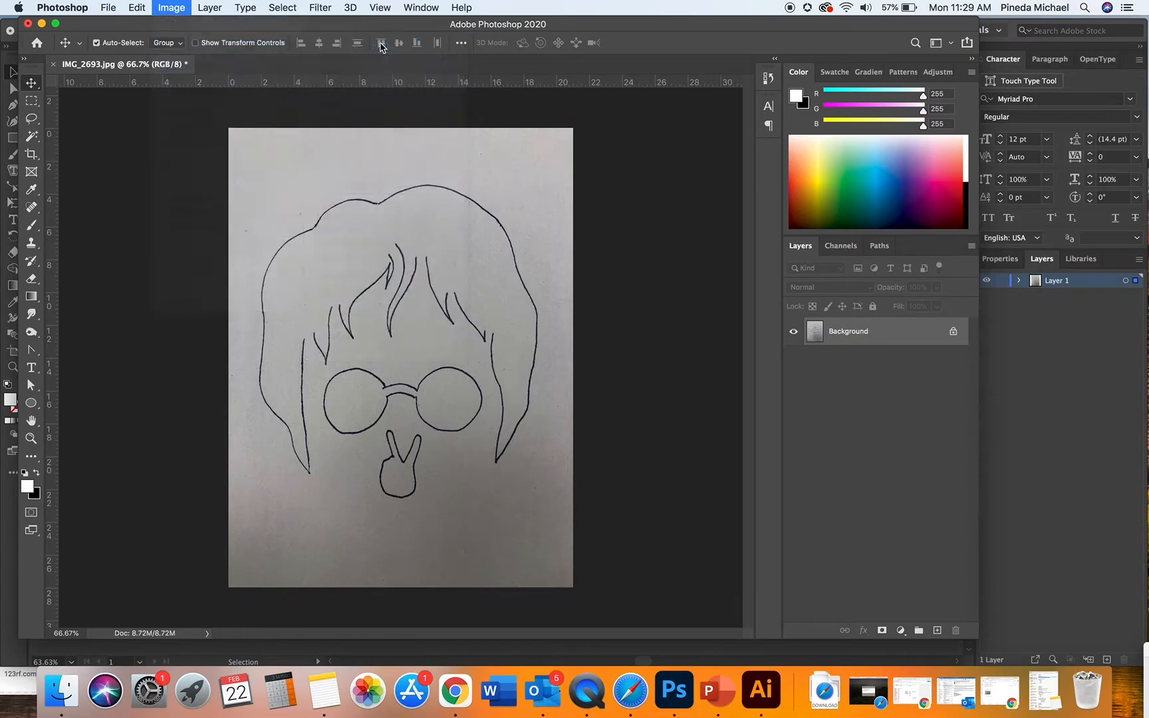
{"action": "left_click_drag", "start_coordinate": [658, 242], "coordinate": [694, 246]}
{"action": "left_click", "coordinate": [679, 246]}
{"action": "left_click", "coordinate": [732, 233]}
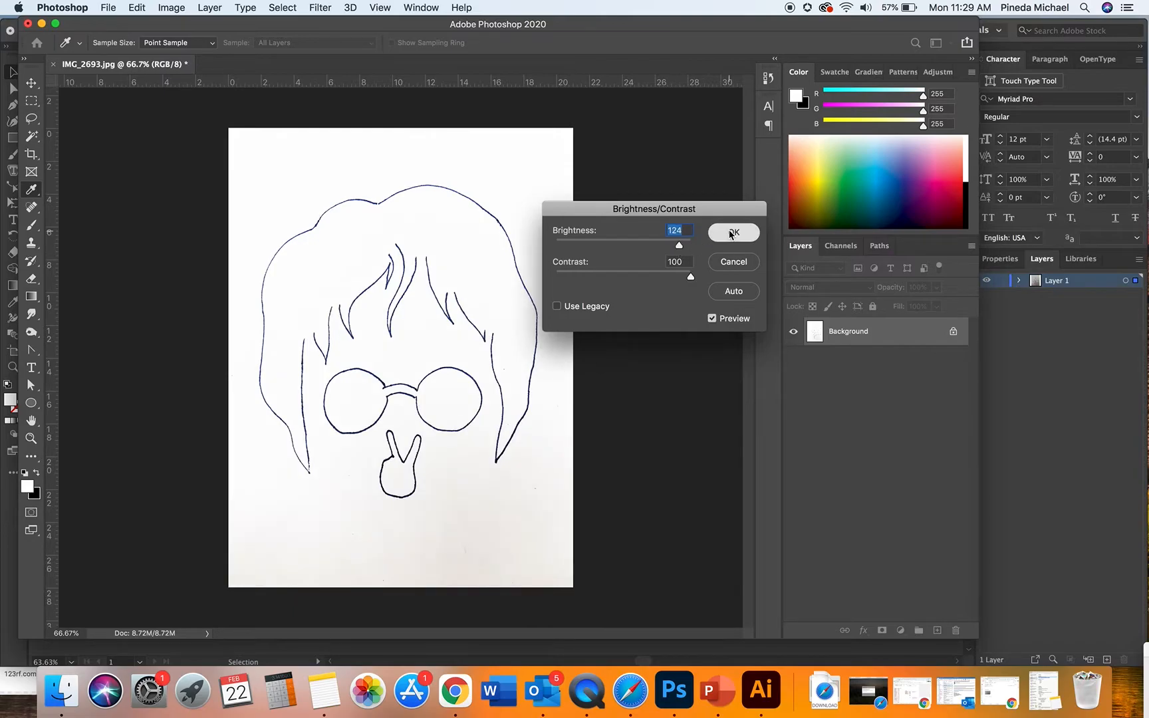
- Save the adjusted sketch as a Baseline ("Standard") JPEG at Maximum quality 12 and return to Illustrator
{"action": "left_click", "coordinate": [107, 7]}
{"action": "left_click", "coordinate": [130, 148]}
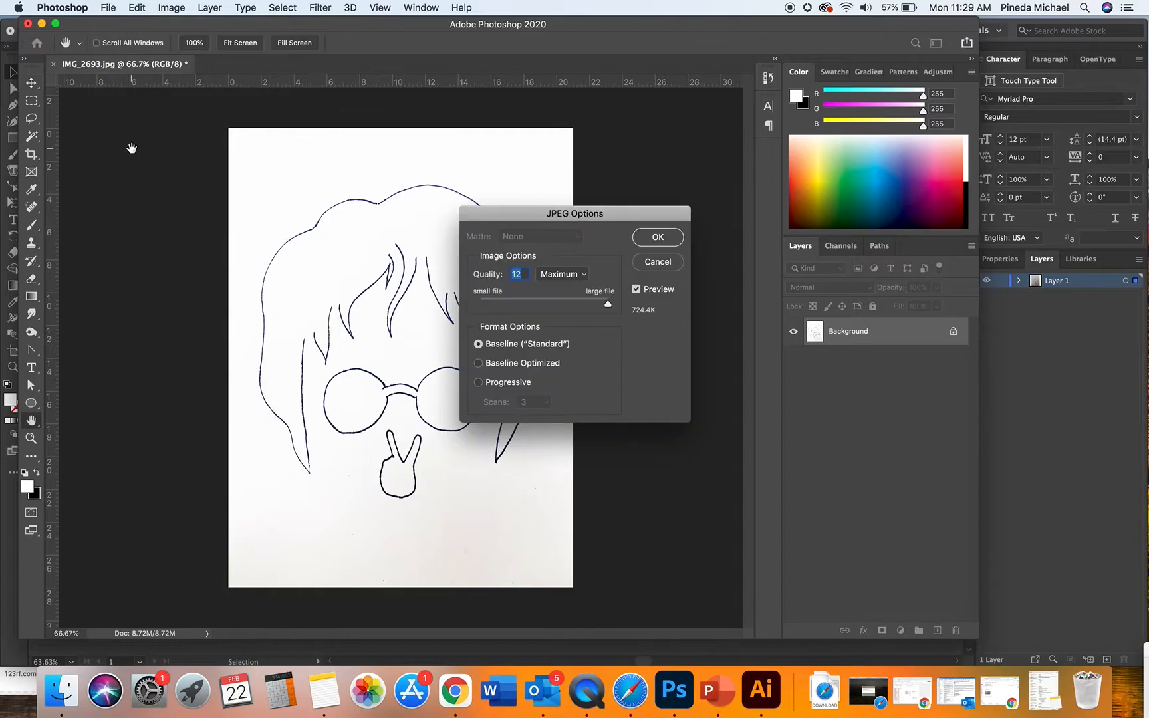
{"action": "left_click", "coordinate": [668, 237]}
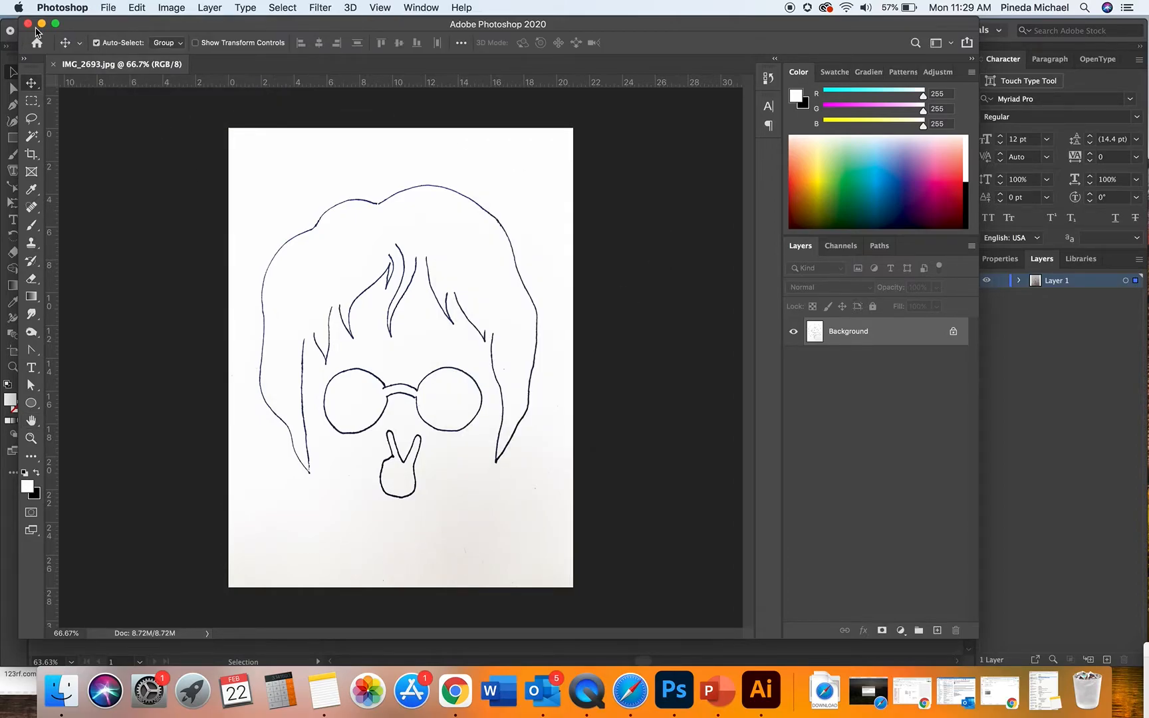
{"action": "left_click", "coordinate": [42, 25]}
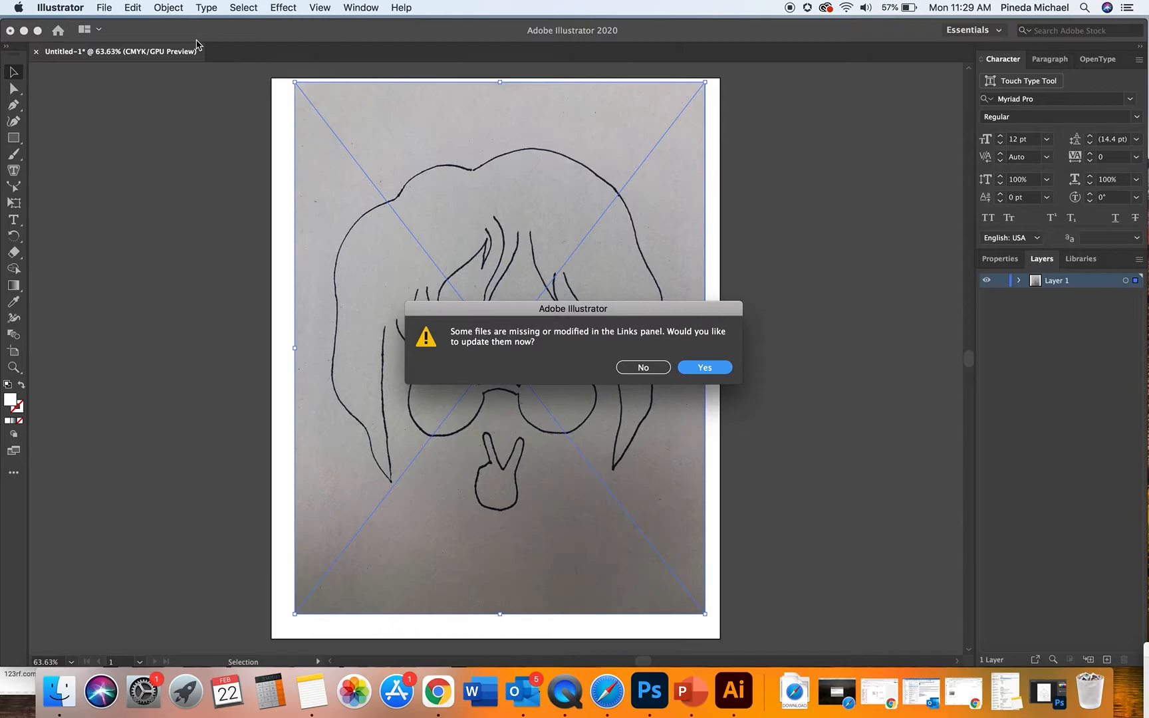
- Accept the update of the modified linked sketch image so the placed artwork uses the brightened version
{"action": "left_click", "coordinate": [105, 8]}
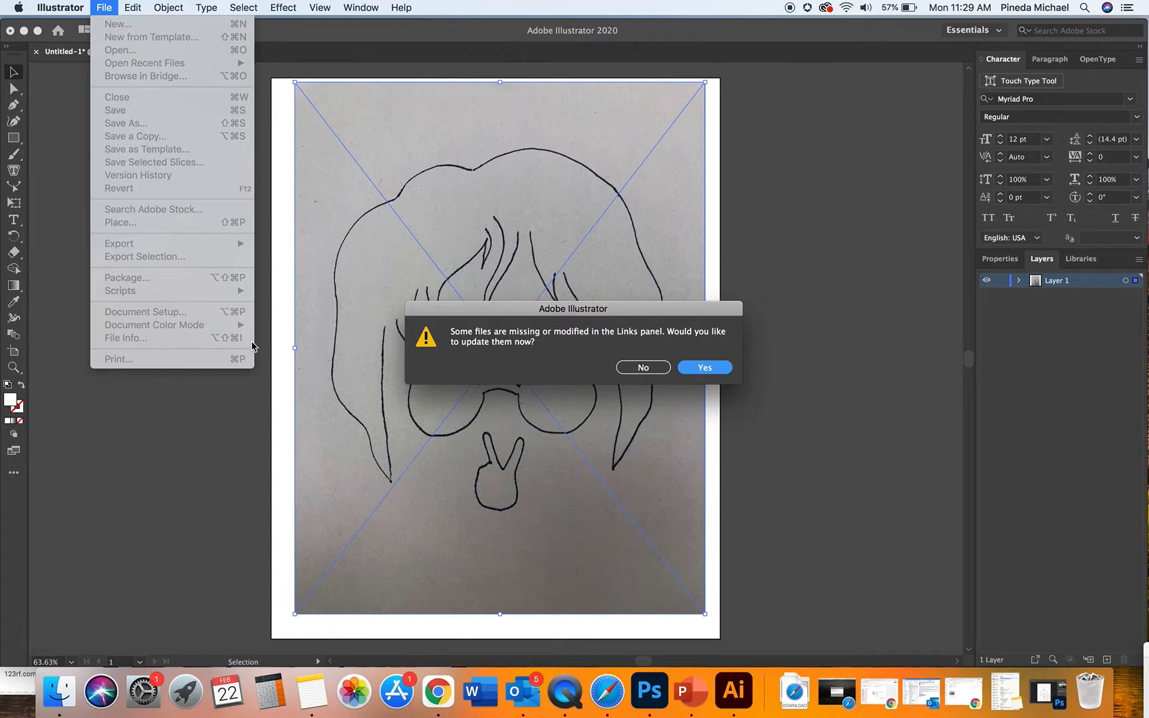
{"action": "left_click", "coordinate": [592, 326]}
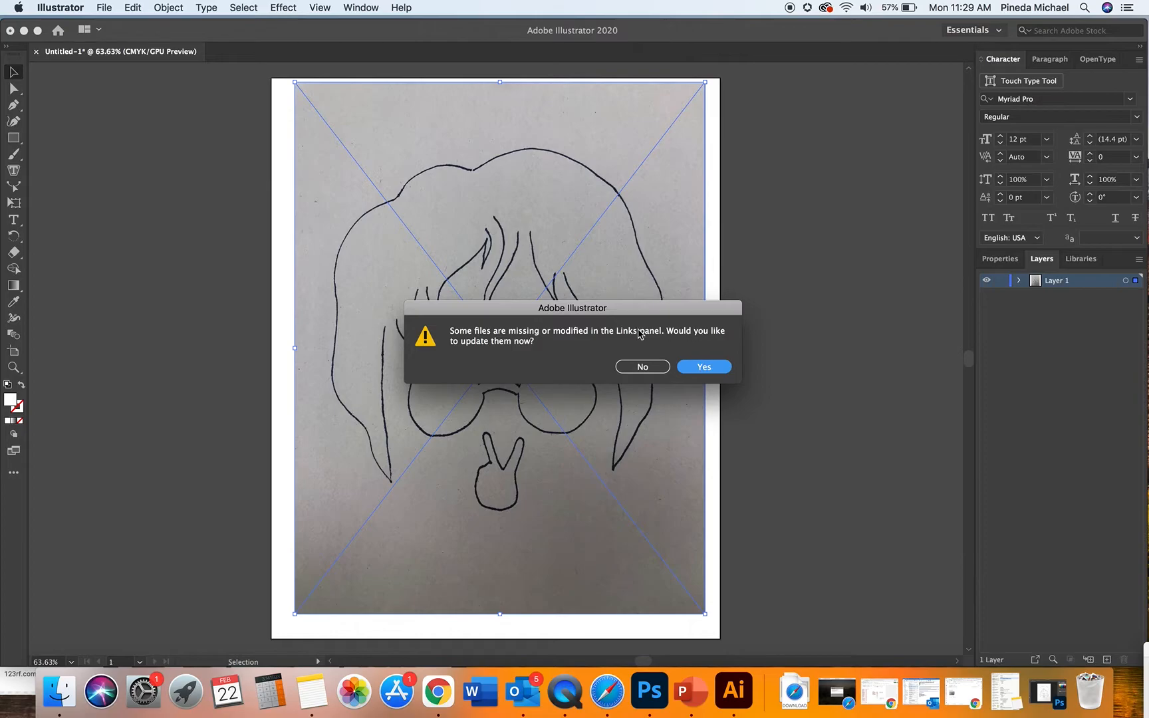
{"action": "left_click", "coordinate": [722, 368]}
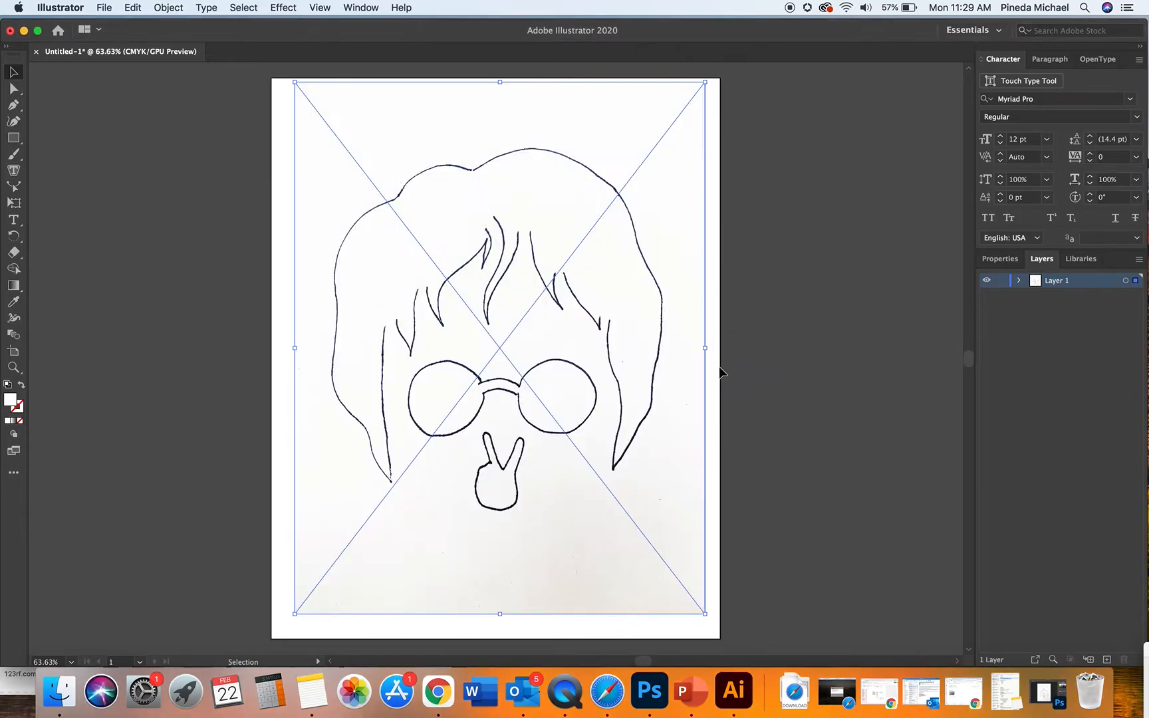
- Convert the updated sketch to vector paths with Image Trace's Make and Expand
{"action": "left_click", "coordinate": [785, 394]}
{"action": "left_click", "coordinate": [619, 331]}
{"action": "left_click", "coordinate": [175, 8]}
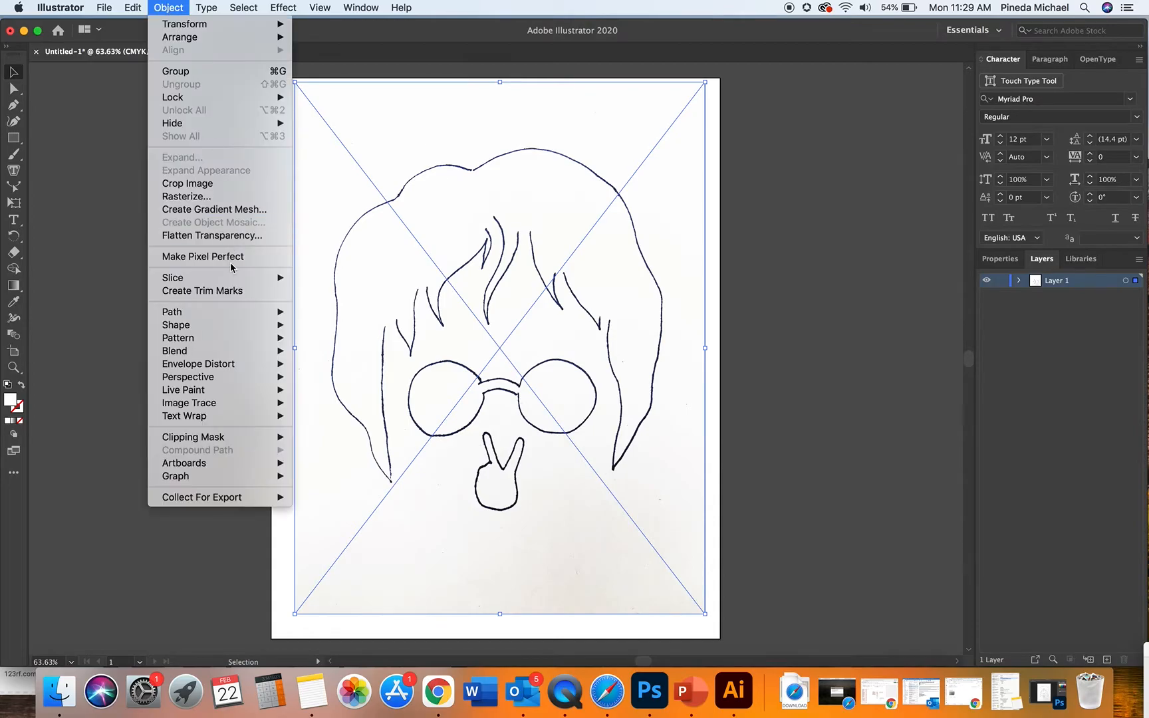
{"action": "mouse_move", "coordinate": [229, 403]}
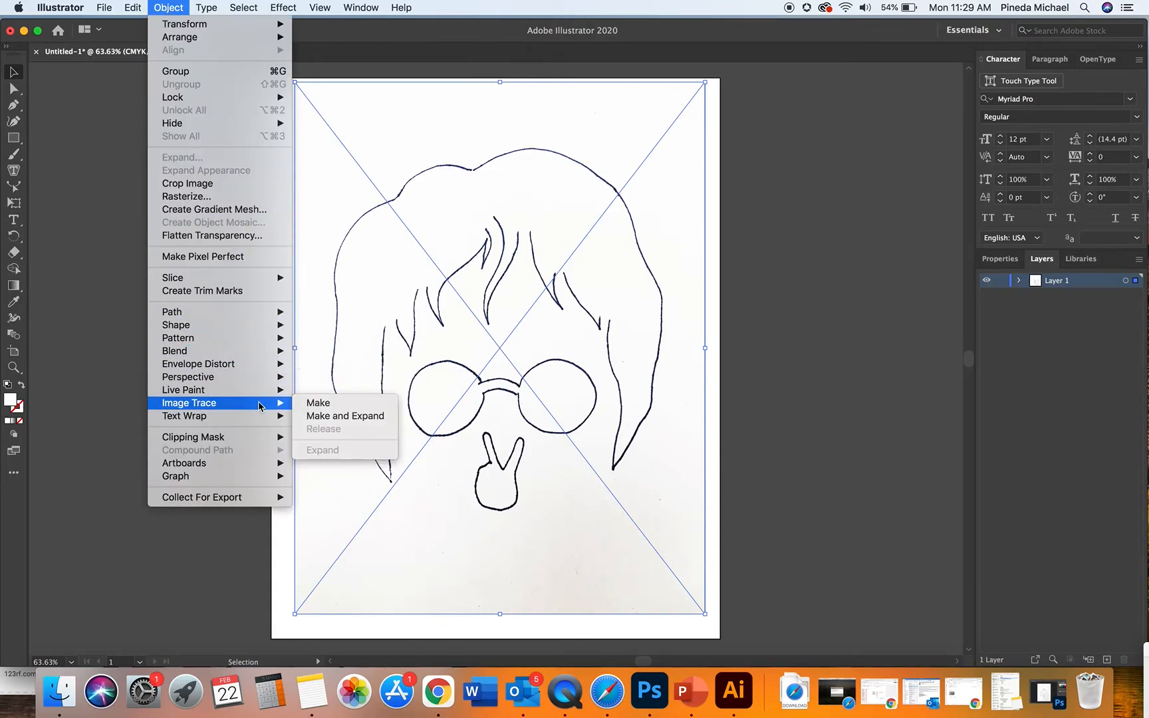
{"action": "left_click", "coordinate": [361, 416]}
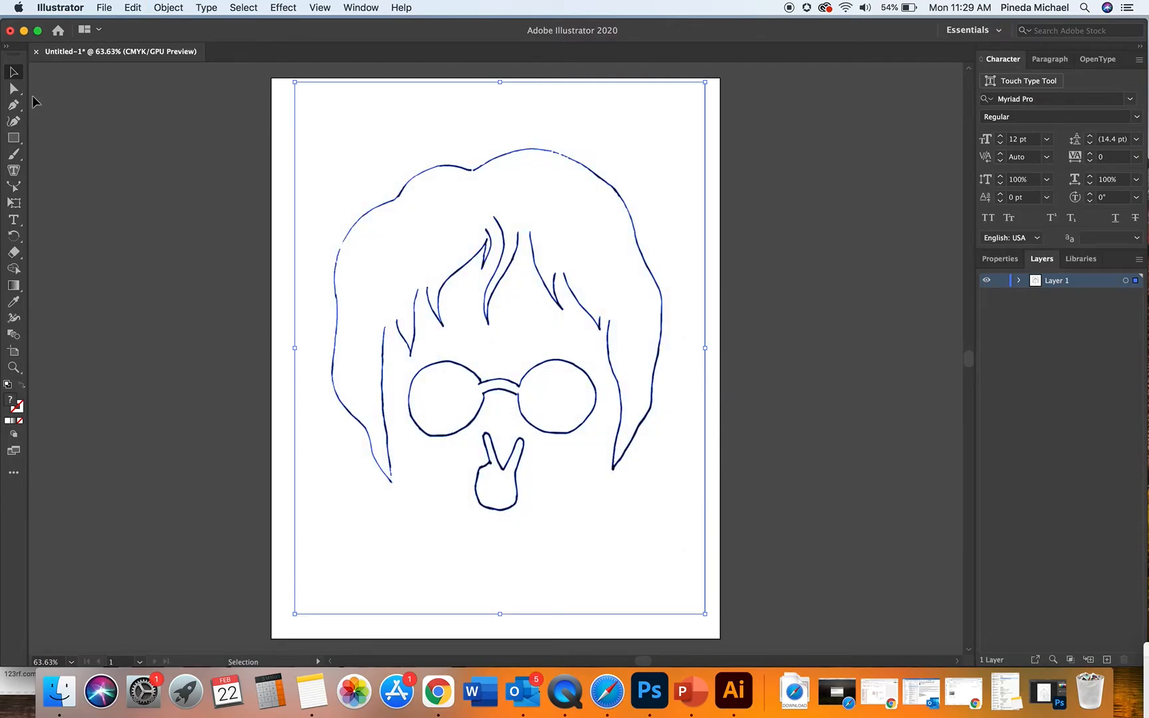
- Select the white background shapes in the expanded trace and delete them, keeping only the black line work
{"action": "left_click", "coordinate": [13, 91]}
{"action": "left_click", "coordinate": [210, 306]}
{"action": "left_click", "coordinate": [392, 265]}
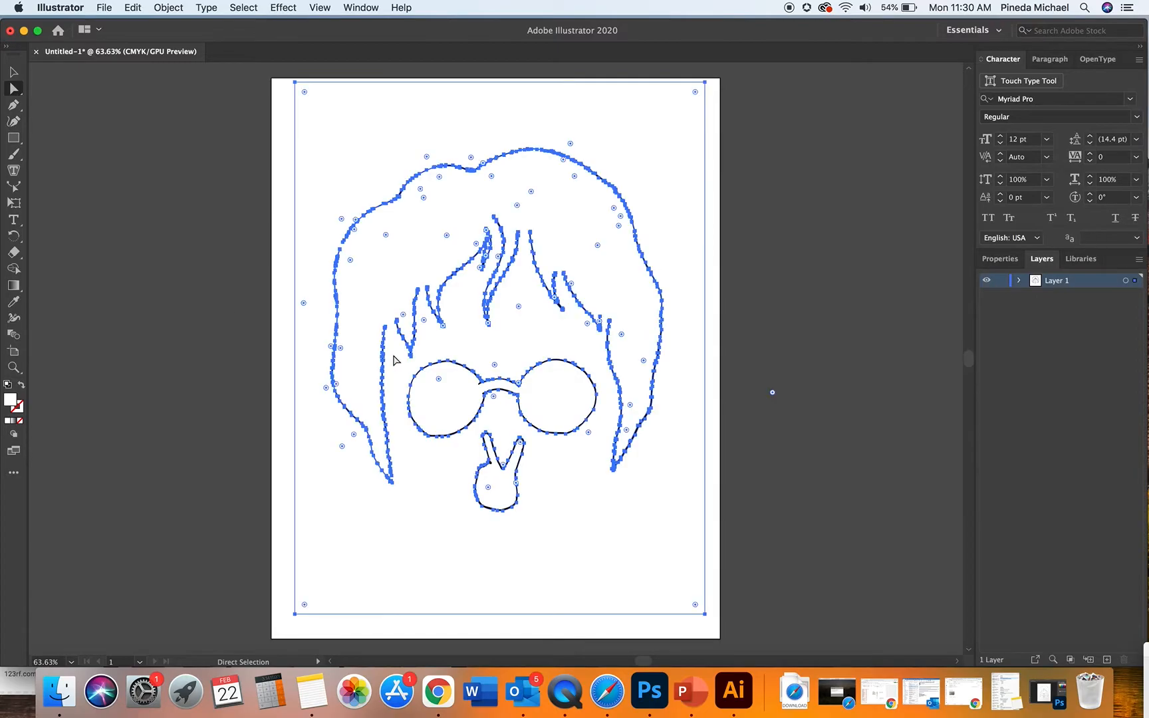
{"action": "left_click", "coordinate": [229, 152]}
{"action": "left_click", "coordinate": [369, 153]}
{"action": "left_click", "coordinate": [236, 179]}
{"action": "left_click", "coordinate": [388, 150]}
{"action": "key", "text": "super+shift+a"}
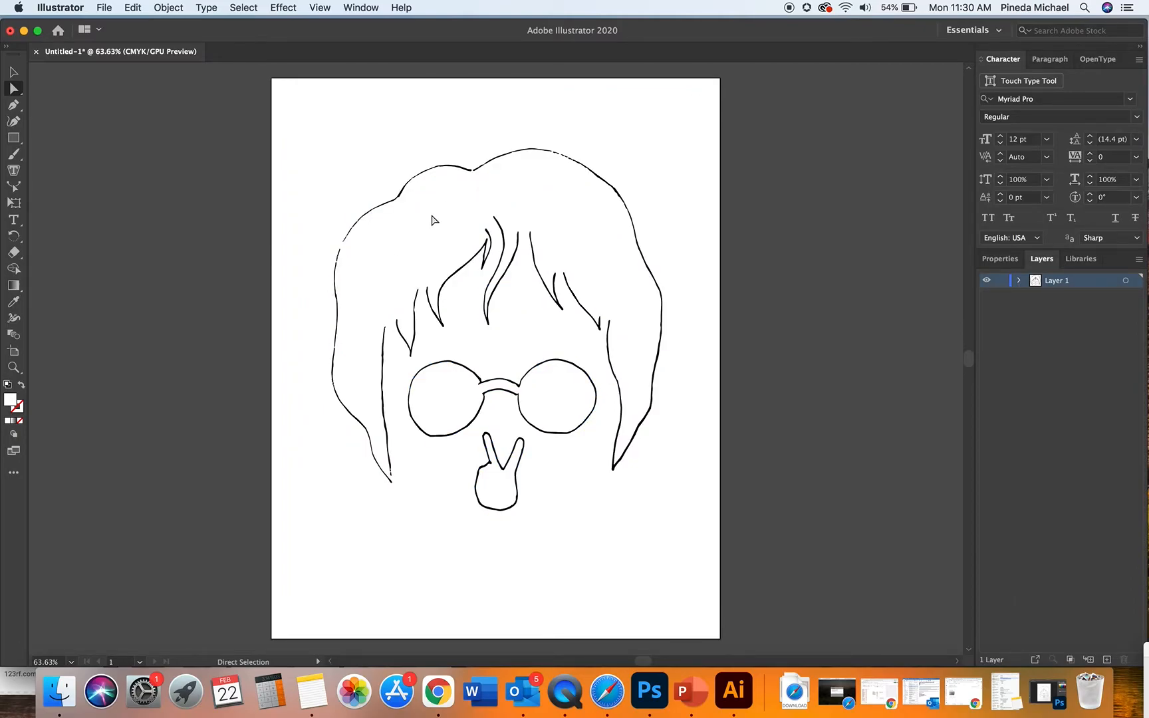
- Examine the traced hair, glasses and hand outlines up close to judge the quality of the lines
{"action": "left_click", "coordinate": [469, 170]}
{"action": "left_click", "coordinate": [399, 281]}
{"action": "key", "text": "z"}
{"action": "left_click", "coordinate": [612, 366]}
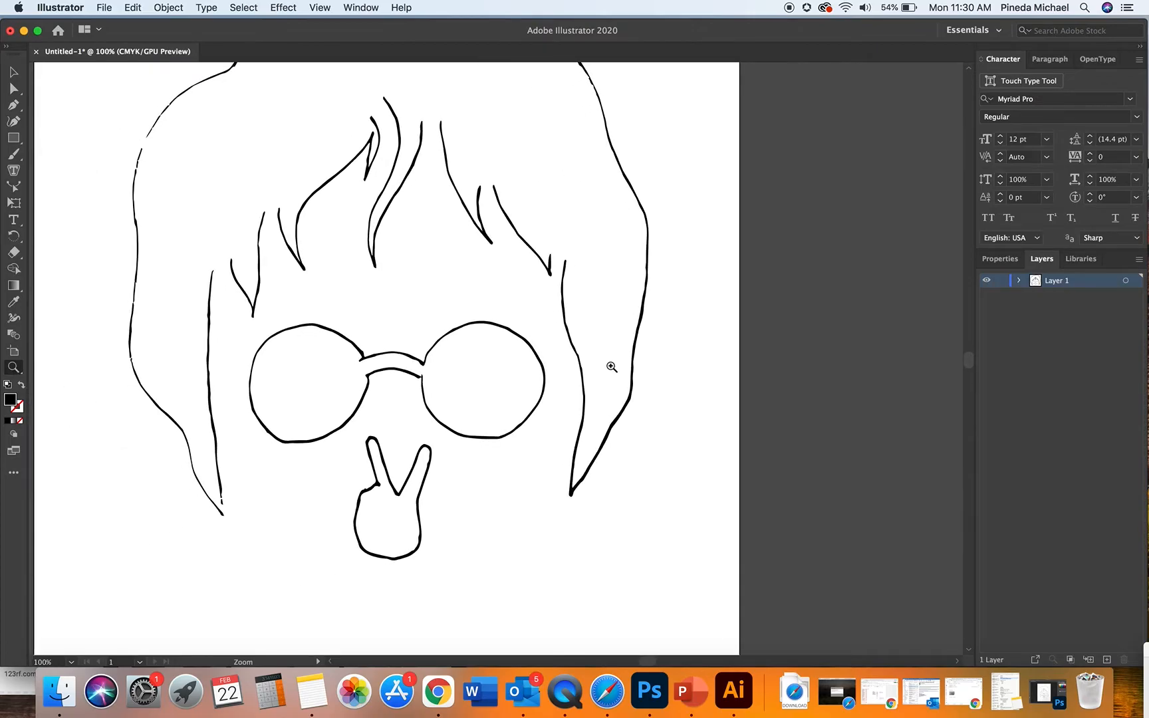
{"action": "scroll", "coordinate": [449, 498], "scroll_direction": "down", "scroll_amount": 3}
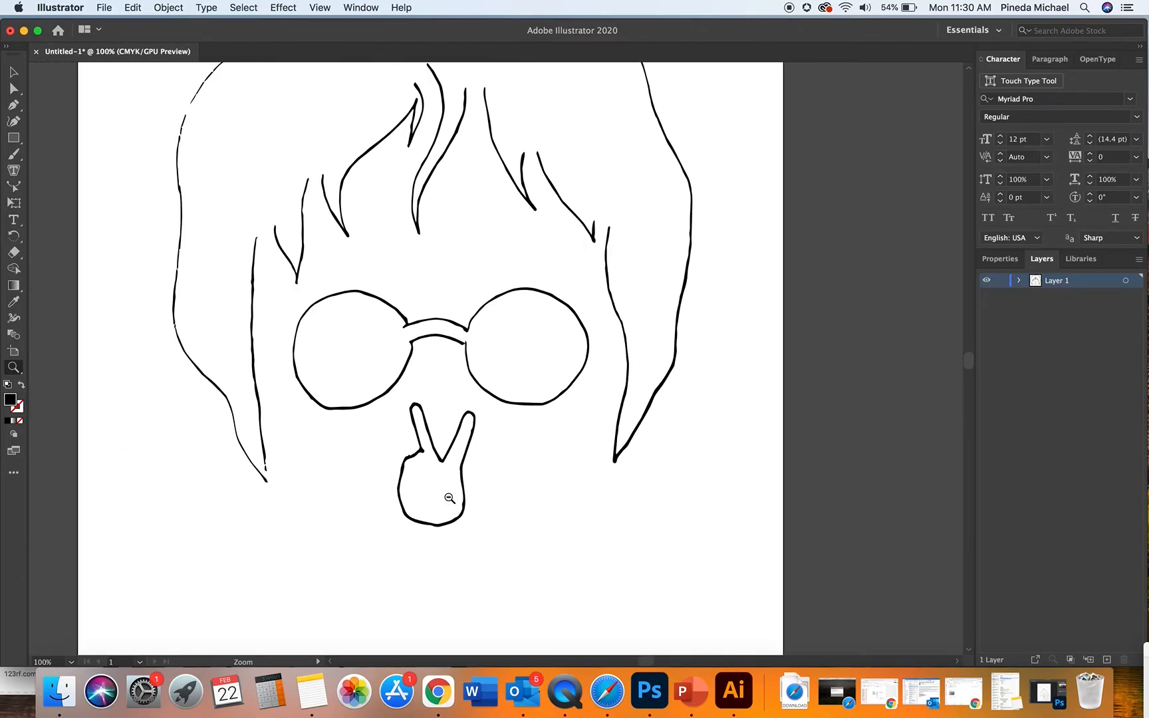
{"action": "left_click", "coordinate": [449, 498], "text": "alt"}
{"action": "left_click", "coordinate": [484, 461], "text": "alt"}
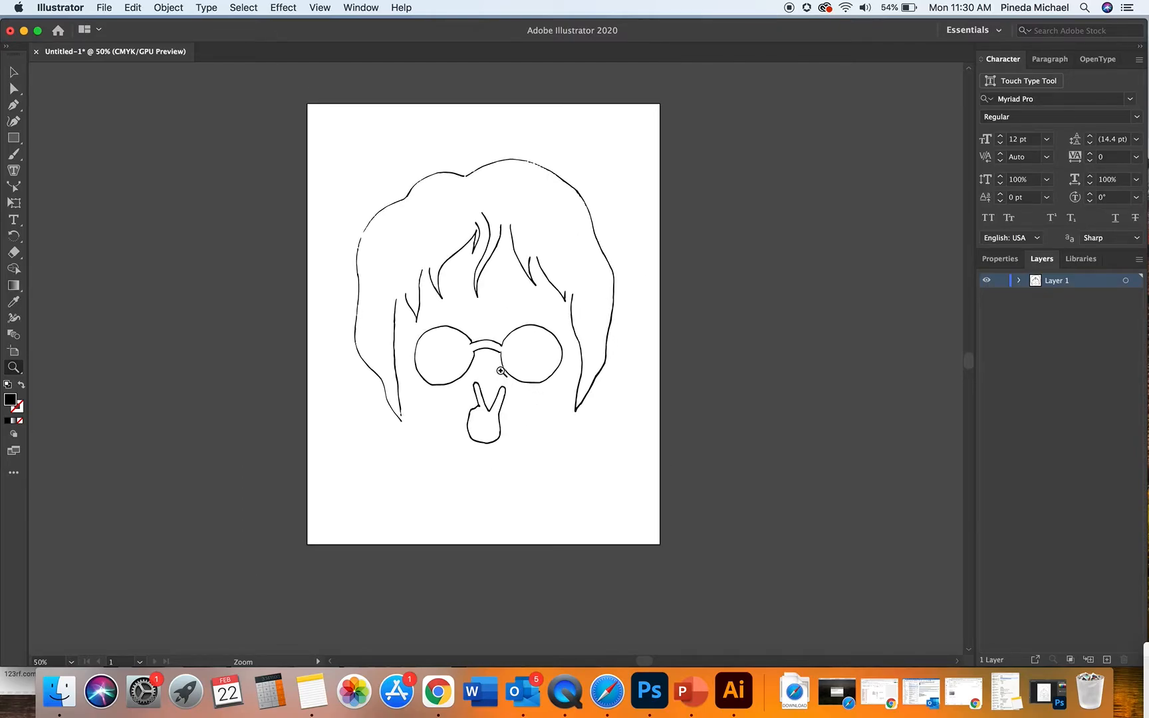
{"action": "left_click", "coordinate": [494, 345]}
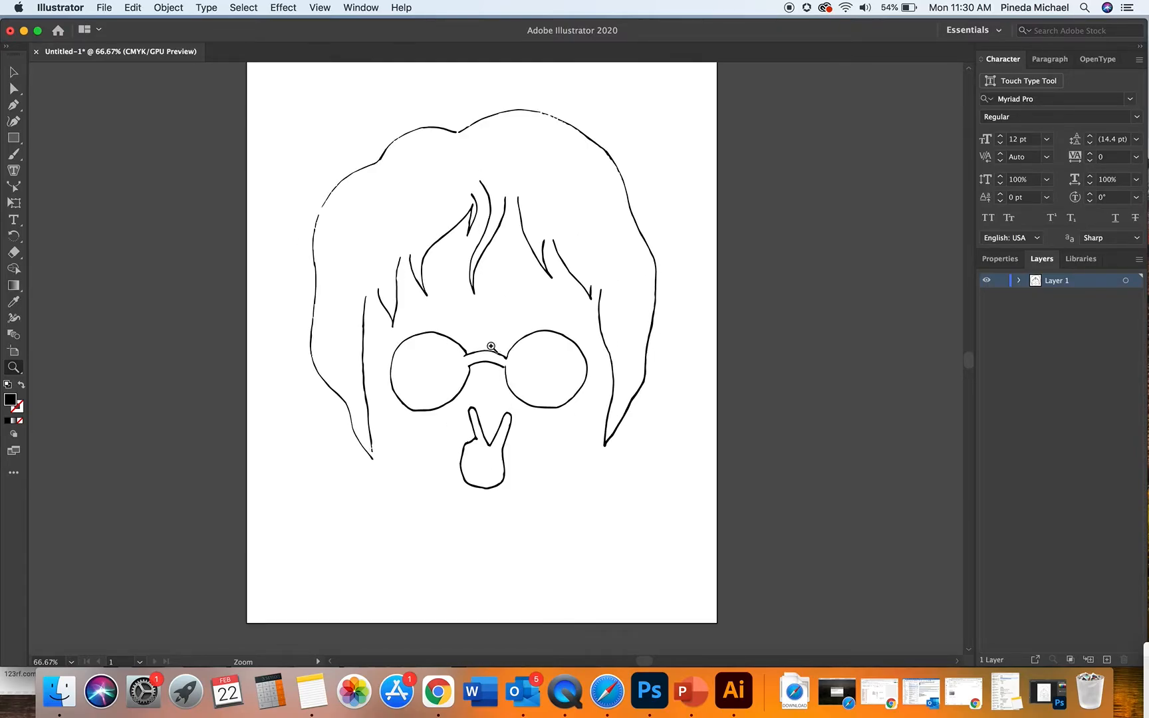
{"action": "left_click", "coordinate": [436, 281]}
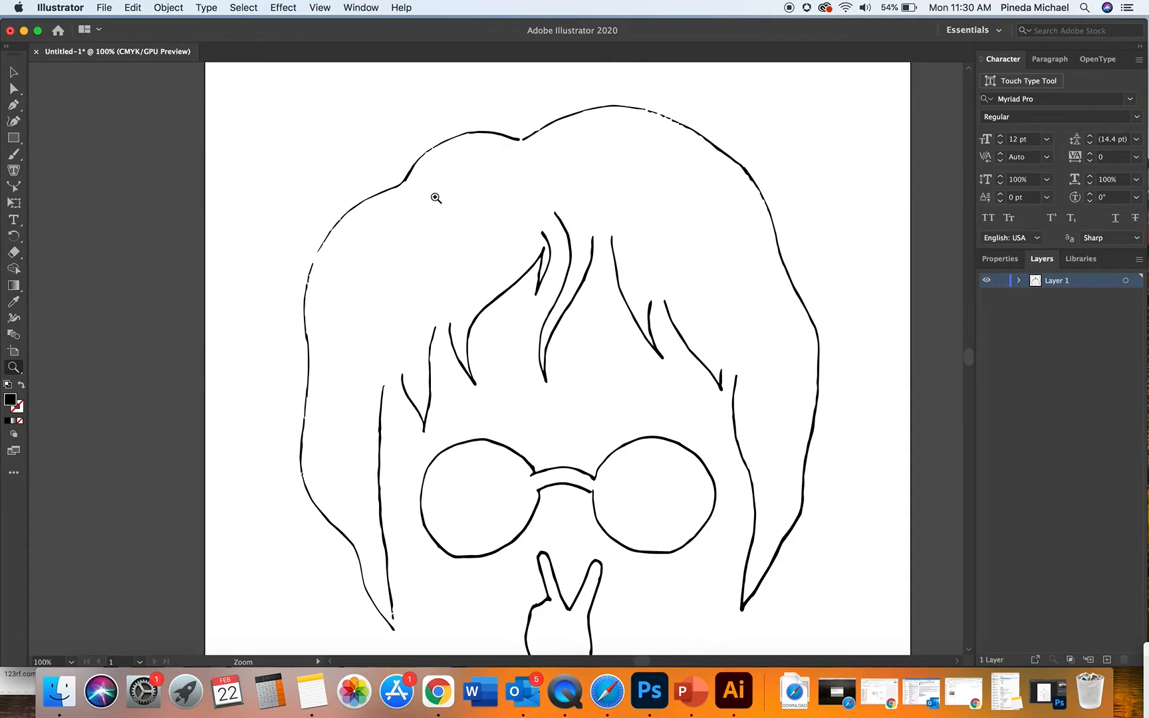
{"action": "left_click", "coordinate": [542, 296], "text": "alt"}
{"action": "scroll", "coordinate": [543, 295], "scroll_direction": "down", "scroll_amount": 3}
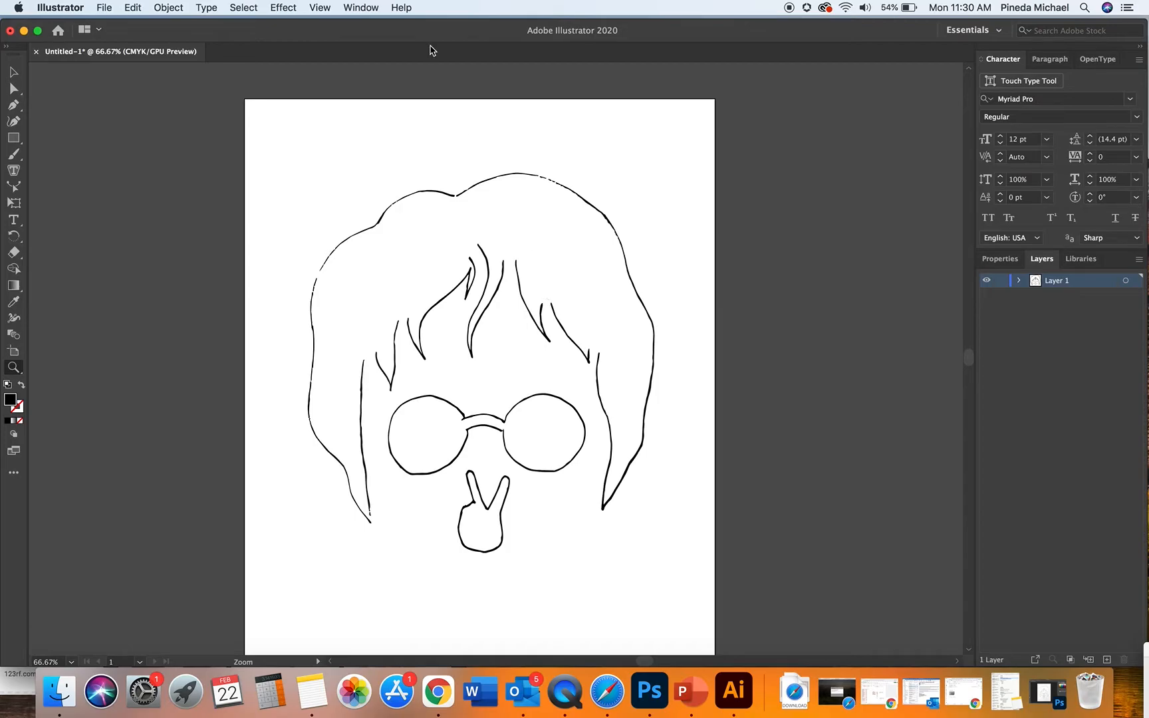
{"action": "mouse_move", "coordinate": [316, 30]}
{"action": "left_mouse_down"}
{"action": "mouse_move", "coordinate": [412, 316]}
{"action": "mouse_move", "coordinate": [319, 9]}
{"action": "left_mouse_up"}
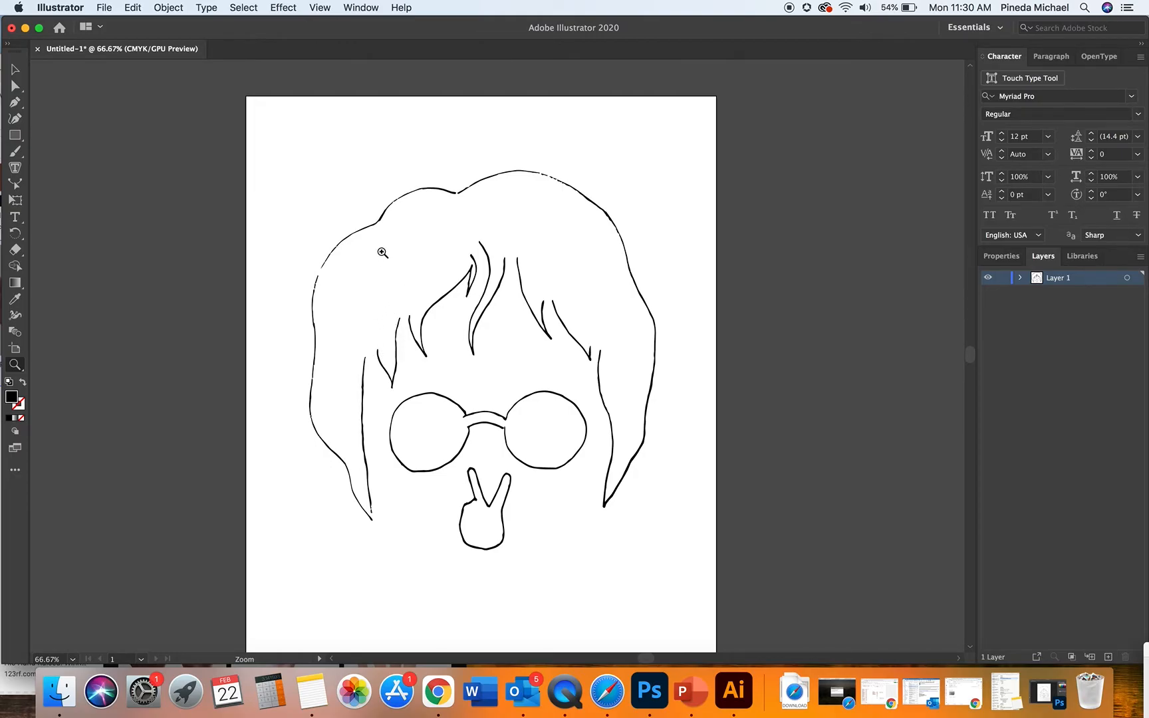
{"action": "left_click", "coordinate": [459, 339]}
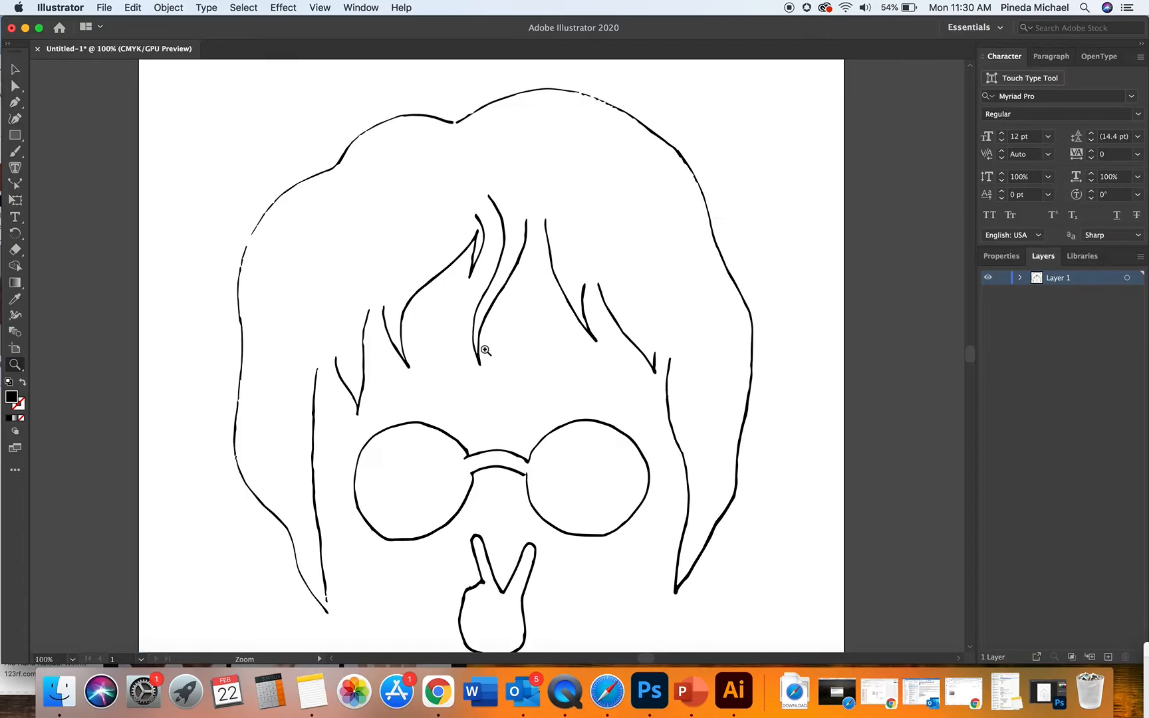
{"action": "scroll", "coordinate": [486, 350], "scroll_direction": "down", "scroll_amount": 2}
{"action": "left_click", "coordinate": [563, 340], "text": "alt"}
{"action": "left_click", "coordinate": [563, 339]}
{"action": "left_click", "coordinate": [563, 340], "text": "alt"}
{"action": "scroll", "coordinate": [563, 339], "scroll_direction": "left", "scroll_amount": 4}
{"action": "scroll", "coordinate": [562, 340], "scroll_direction": "down", "scroll_amount": 3}
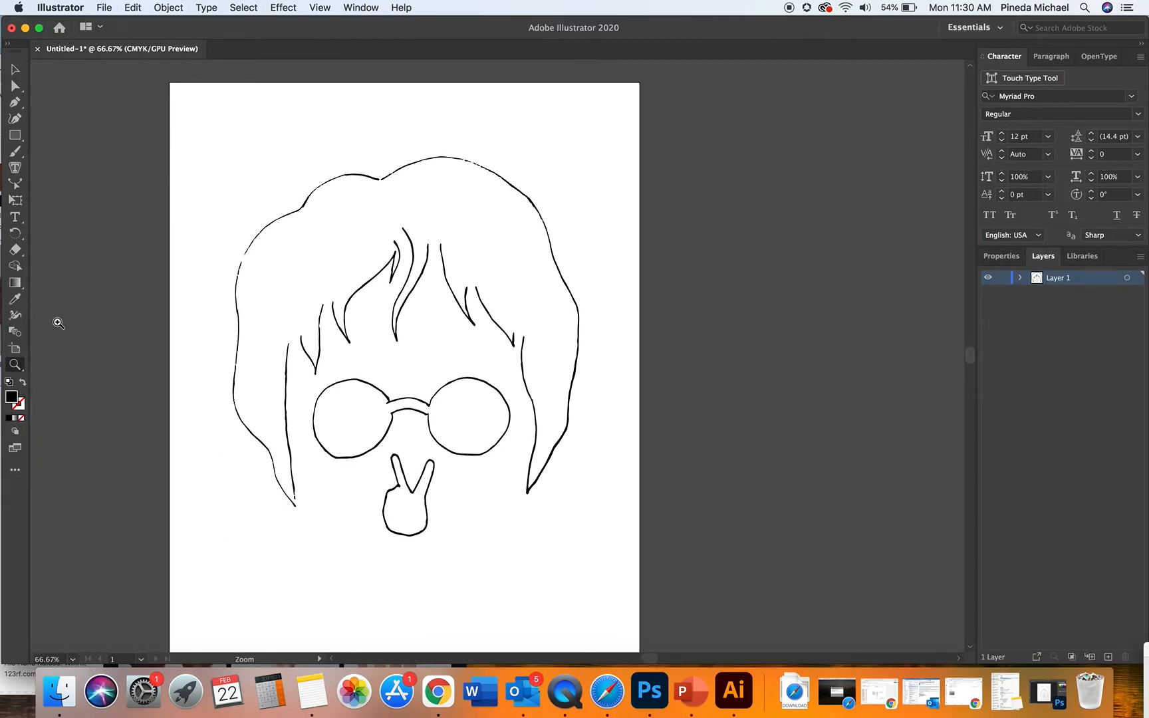
- Choose the Pen tool, add a new layer above the traced artwork, lock Layer 1 and make the new layer active
{"action": "left_click", "coordinate": [16, 184]}
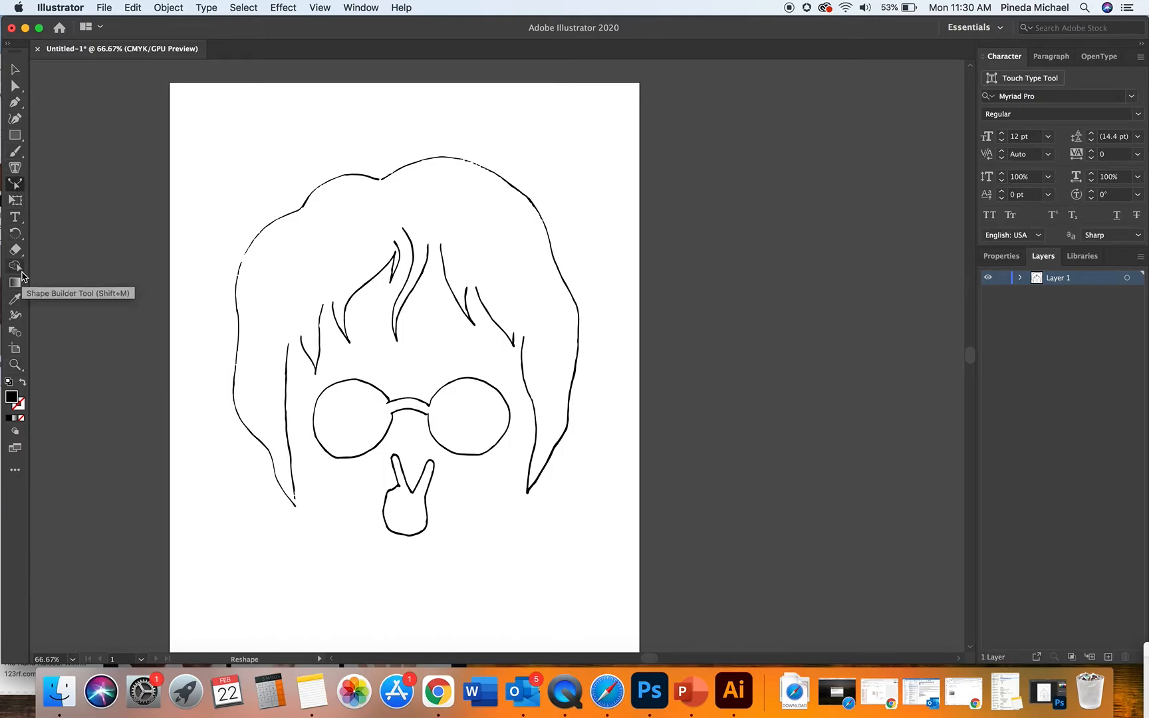
{"action": "left_click", "coordinate": [14, 101]}
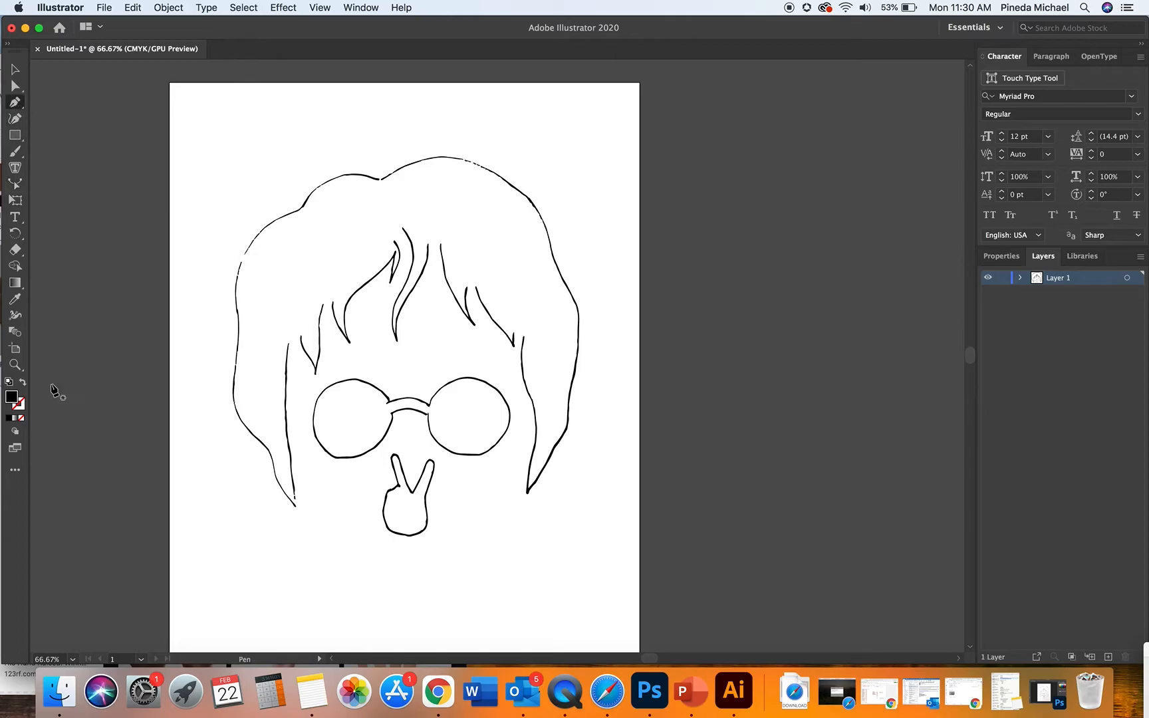
{"action": "left_click", "coordinate": [381, 180]}
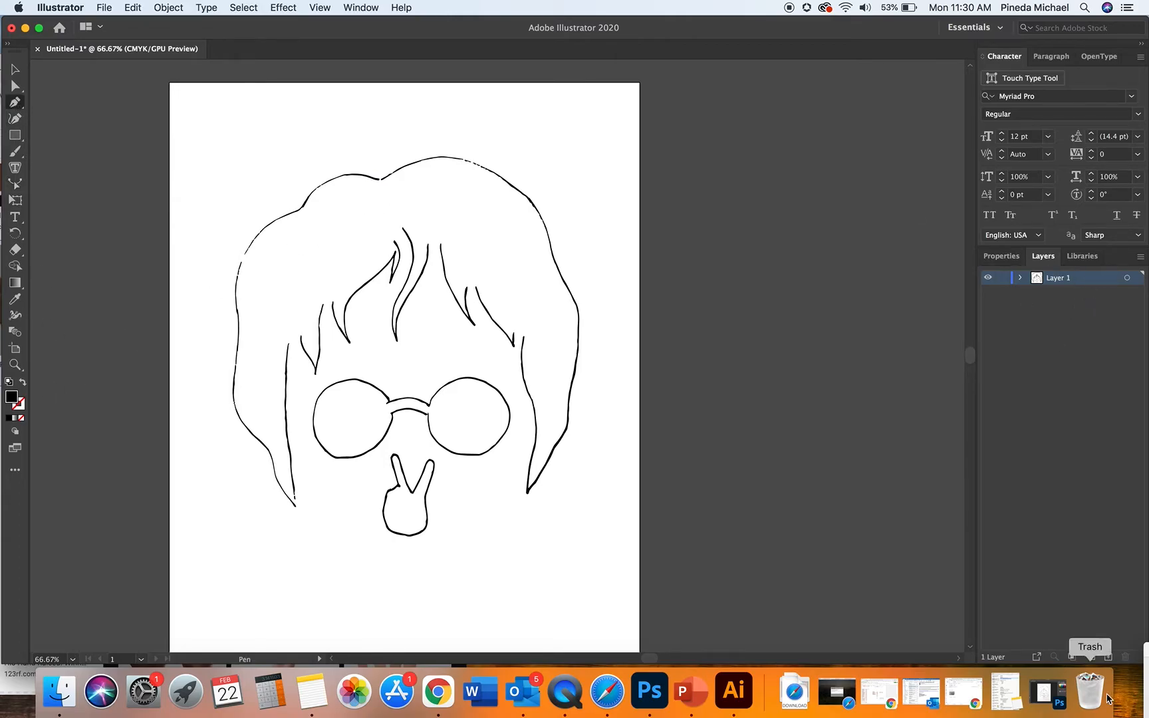
{"action": "left_click", "coordinate": [1108, 656]}
{"action": "left_click", "coordinate": [1078, 295]}
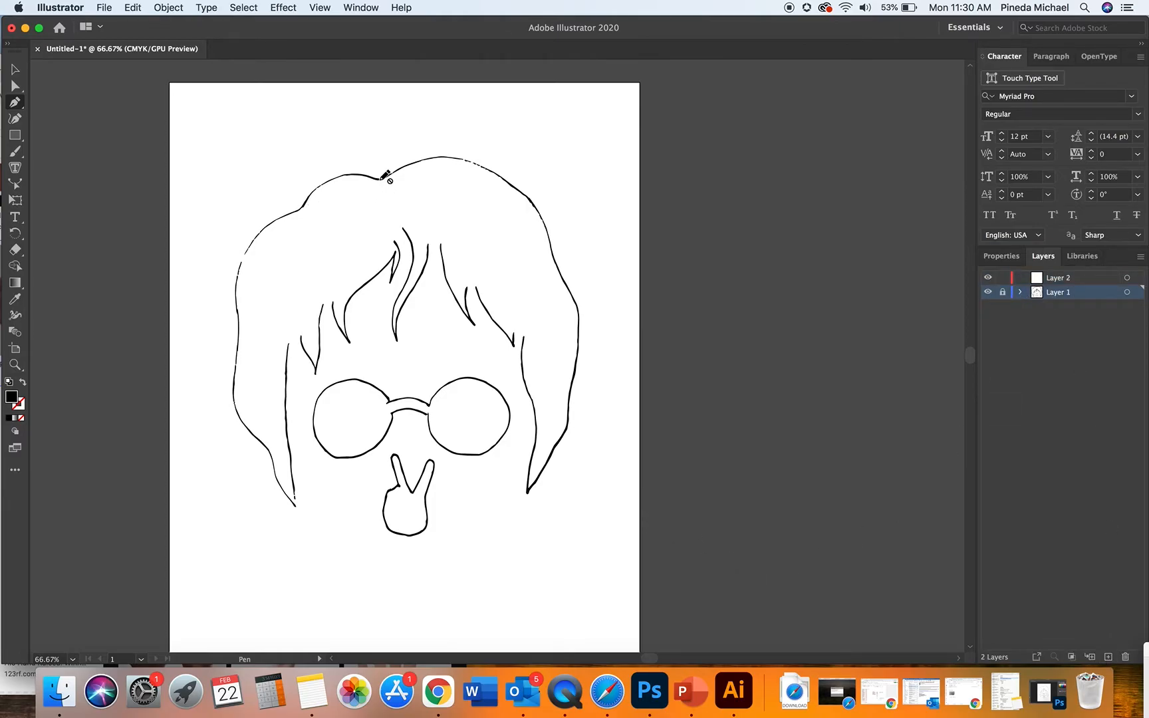
{"action": "left_click", "coordinate": [1073, 282]}
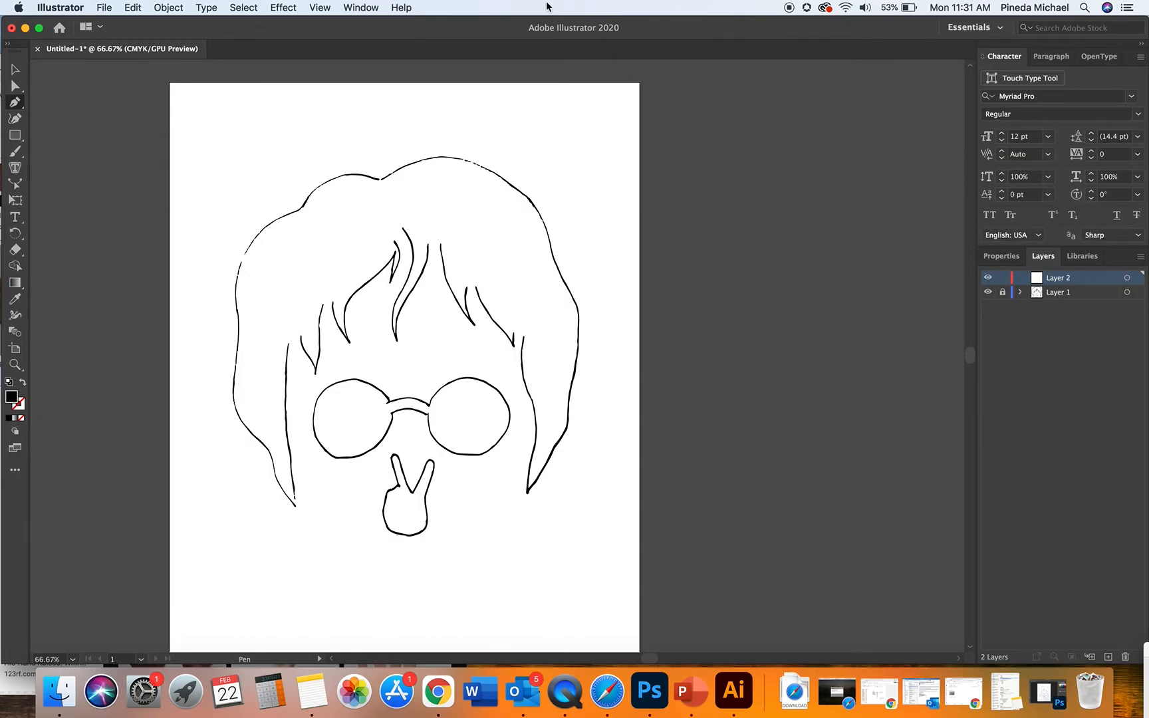
- Show the Transparency settings and try lowering the opacity of the locked Layer 1 to 21%
{"action": "left_click", "coordinate": [373, 9]}
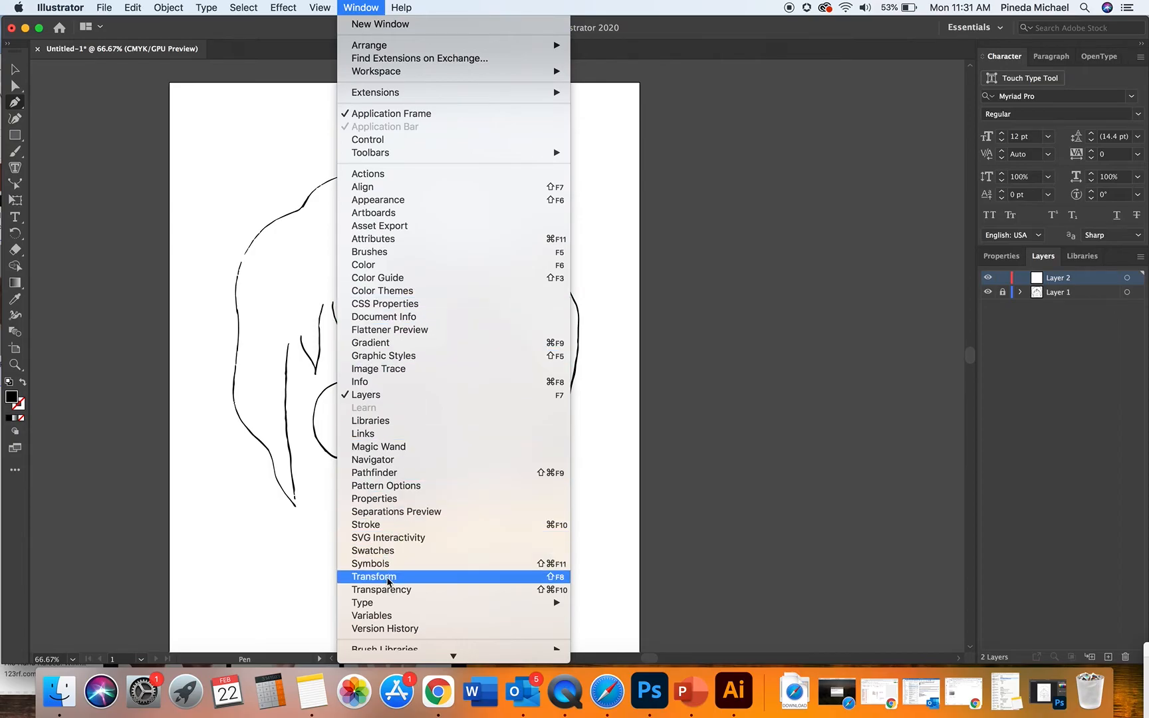
{"action": "left_click", "coordinate": [382, 590]}
{"action": "left_click", "coordinate": [1054, 416]}
{"action": "left_click_drag", "start_coordinate": [1054, 433], "coordinate": [1016, 436]}
{"action": "left_click", "coordinate": [1077, 293]}
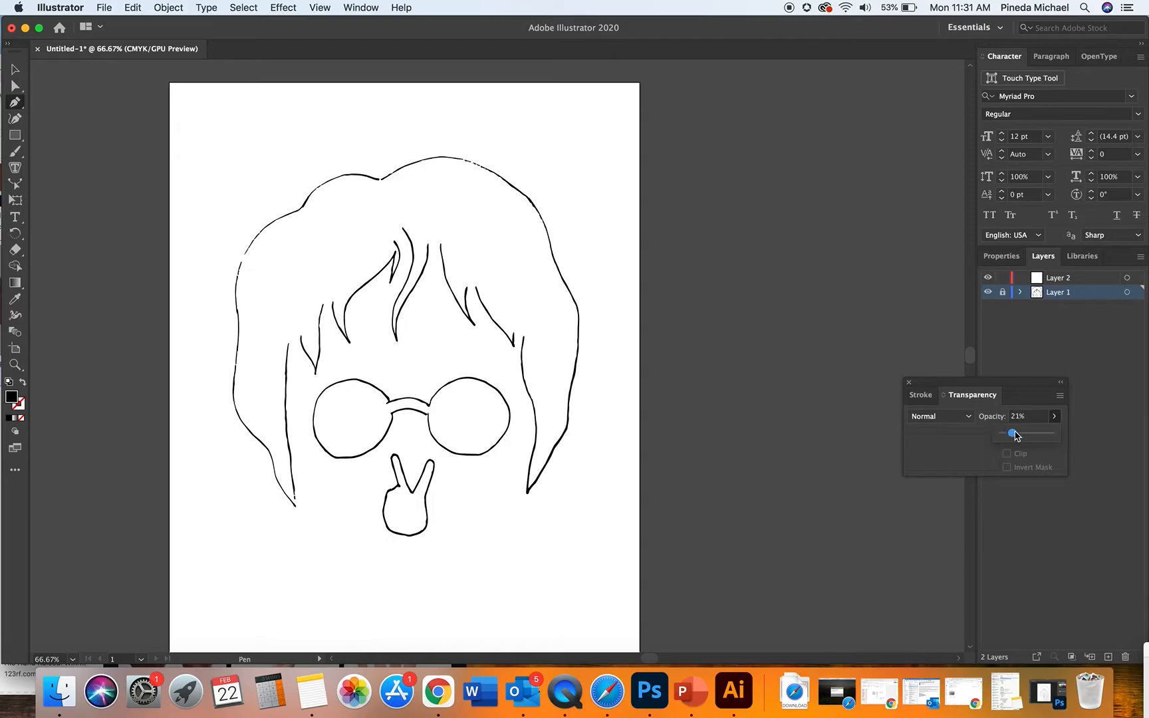
- Unlock Layer 1, set the opacity of its traced group to 45%, and lock the layer again
{"action": "left_click", "coordinate": [1004, 290]}
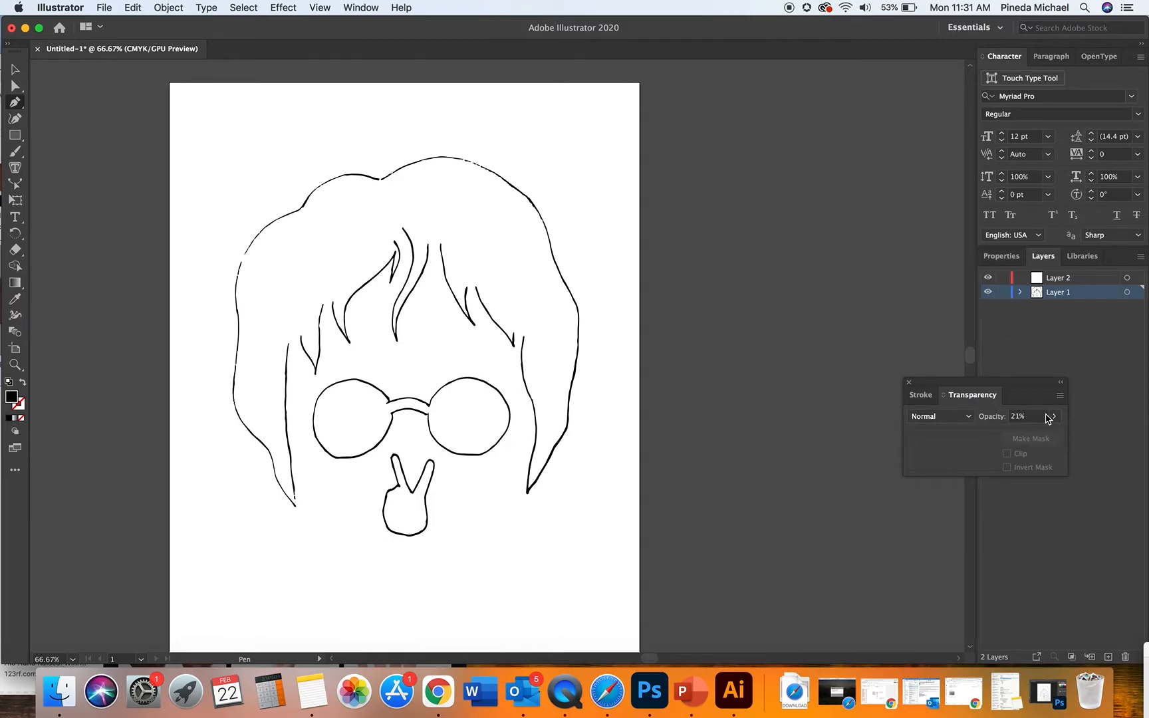
{"action": "left_click", "coordinate": [1021, 291]}
{"action": "left_click", "coordinate": [1126, 307]}
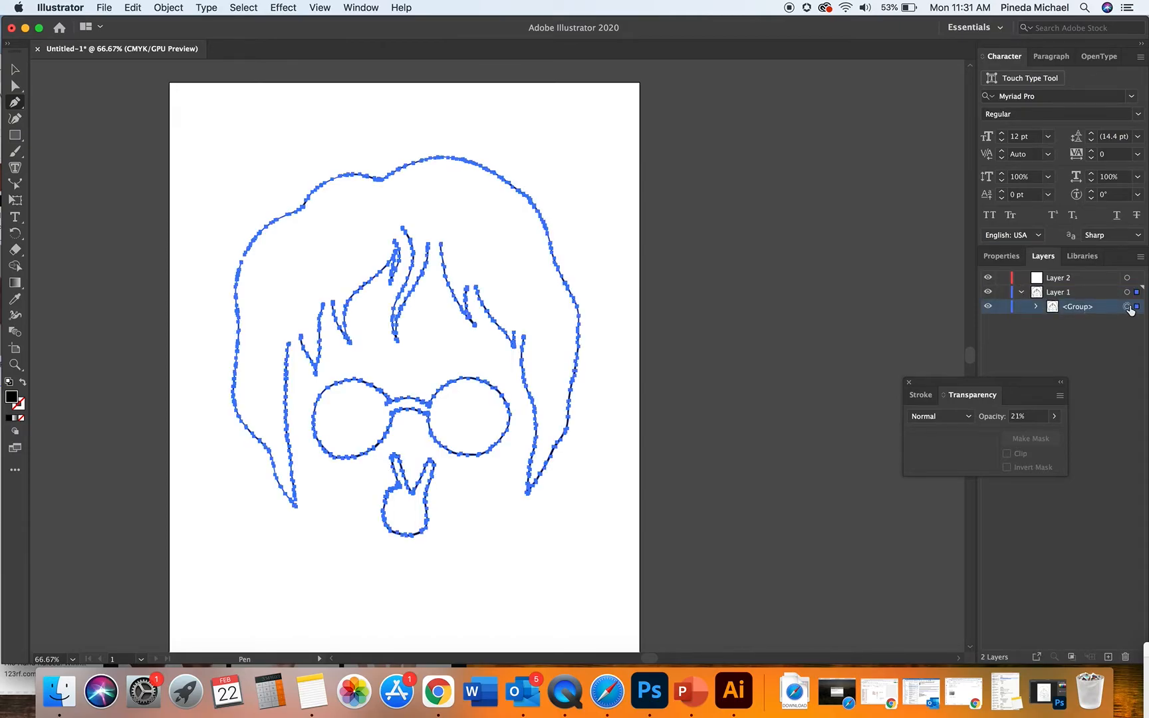
{"action": "left_click", "coordinate": [1056, 417]}
{"action": "left_click_drag", "start_coordinate": [1053, 433], "coordinate": [1024, 434]}
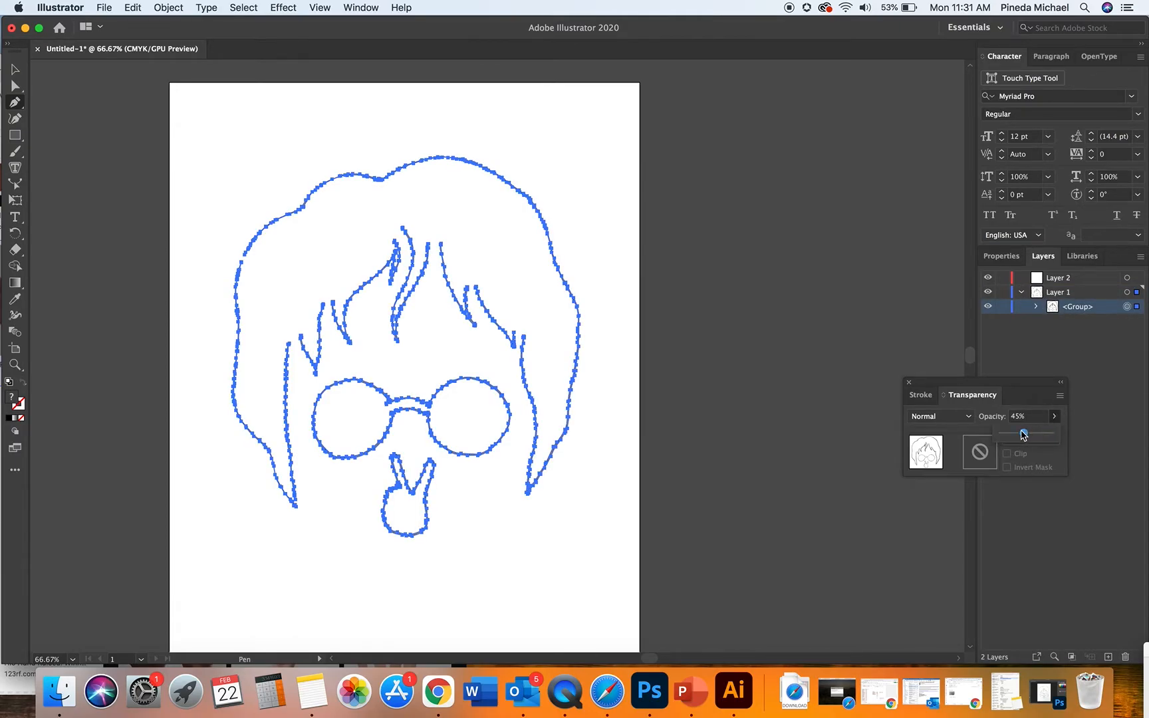
{"action": "left_click", "coordinate": [1003, 293]}
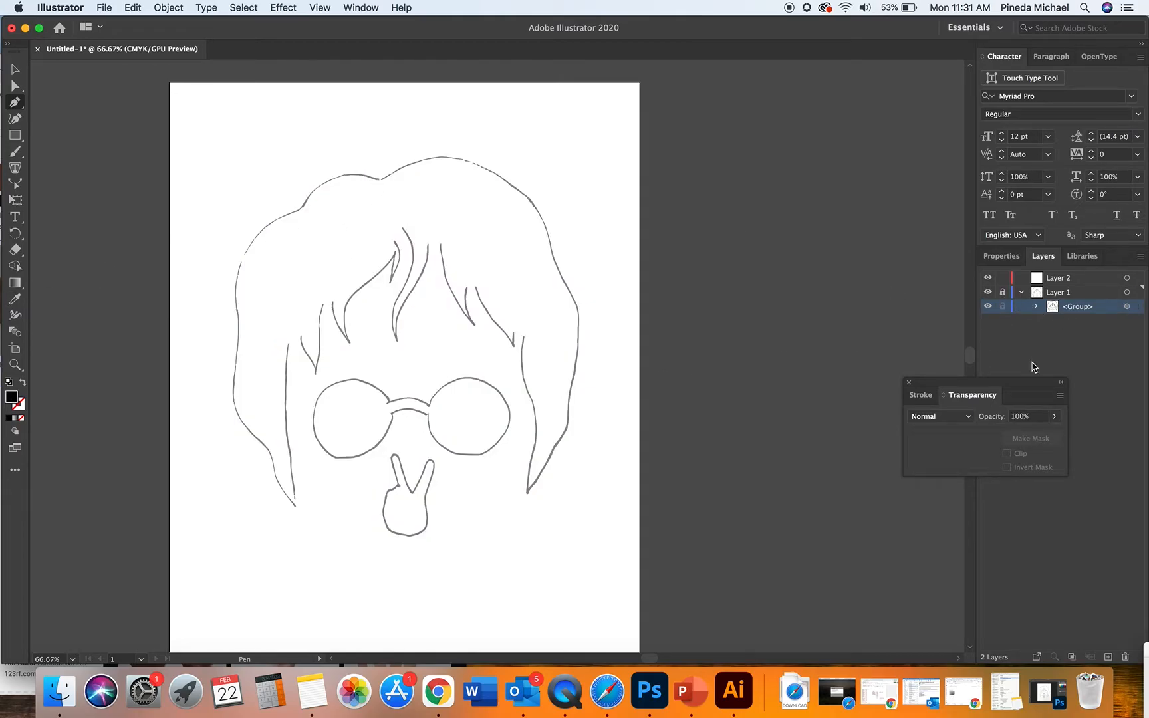
- On the new layer, trace the hair's outer left contour with the Pen tool from the parting down to the side lock's tip
{"action": "left_click", "coordinate": [1082, 280]}
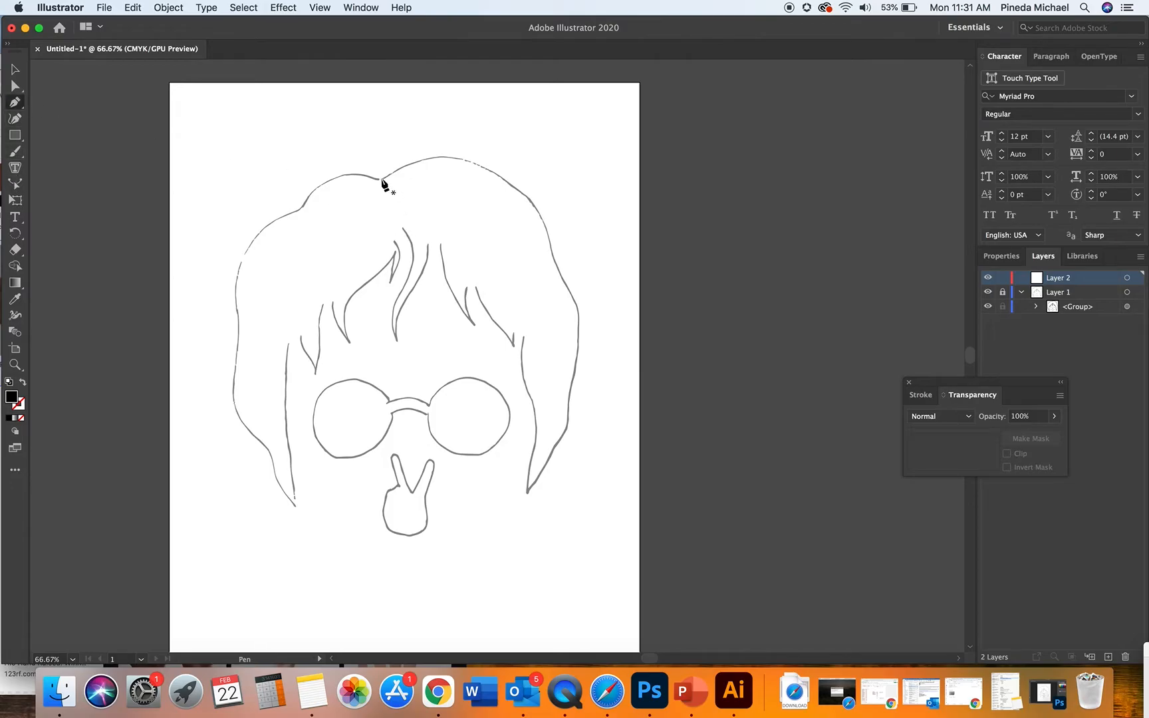
{"action": "left_click_drag", "start_coordinate": [301, 208], "coordinate": [272, 262]}
{"action": "left_click_drag", "start_coordinate": [234, 312], "coordinate": [235, 410]}
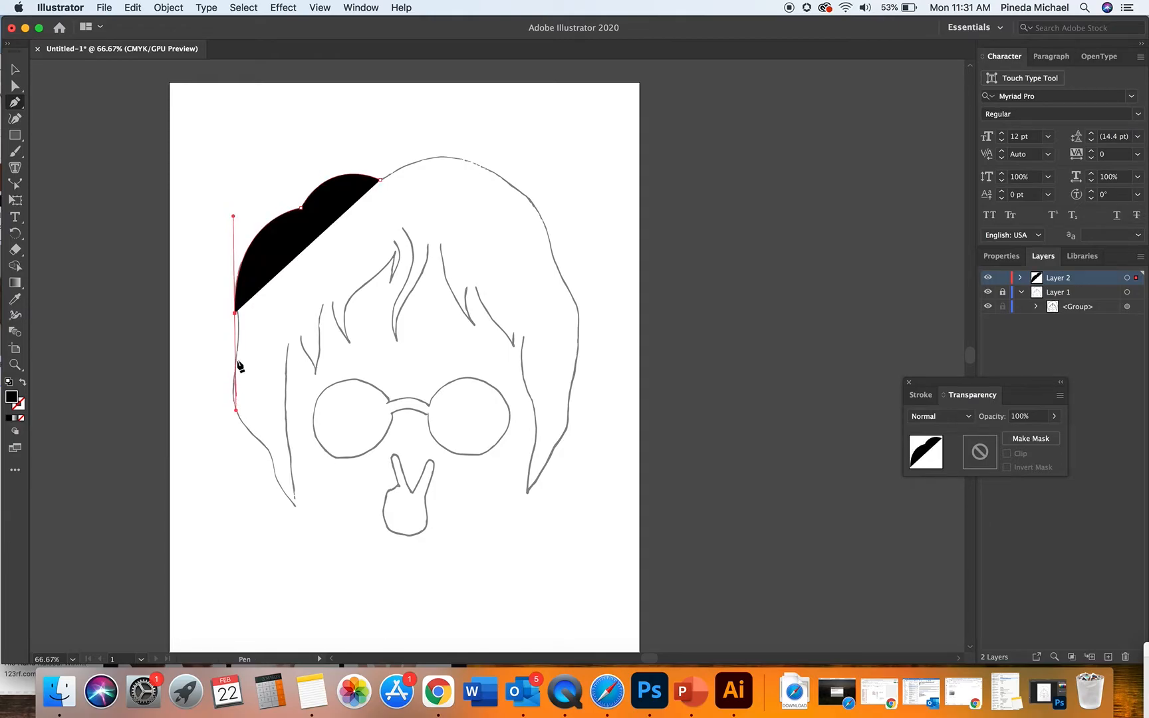
{"action": "left_click", "coordinate": [227, 410]}
{"action": "left_click_drag", "start_coordinate": [228, 416], "coordinate": [335, 539]}
{"action": "left_click", "coordinate": [231, 377]}
{"action": "left_click", "coordinate": [266, 449]}
{"action": "left_click", "coordinate": [299, 510]}
- Set the hair shape's opacity to 45% and trace the left side lock's inner edge from its tip up to the fringe
{"action": "left_click_drag", "start_coordinate": [1055, 417], "coordinate": [1022, 435]}
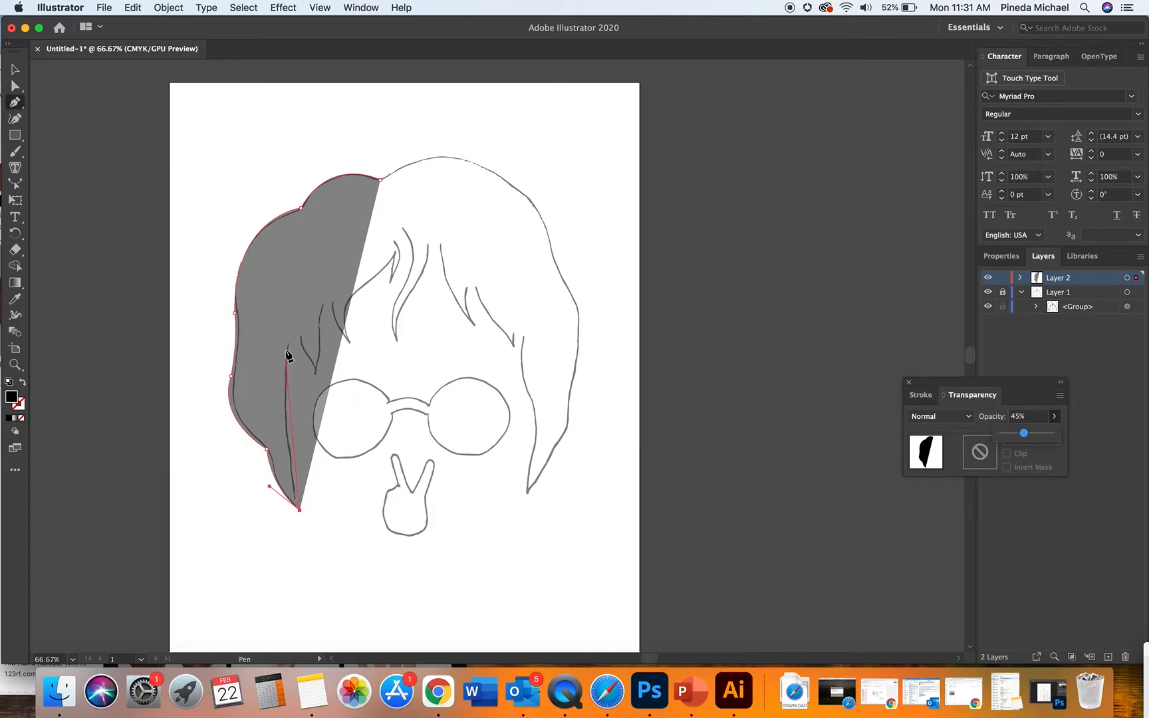
{"action": "left_click_drag", "start_coordinate": [289, 338], "coordinate": [308, 268]}
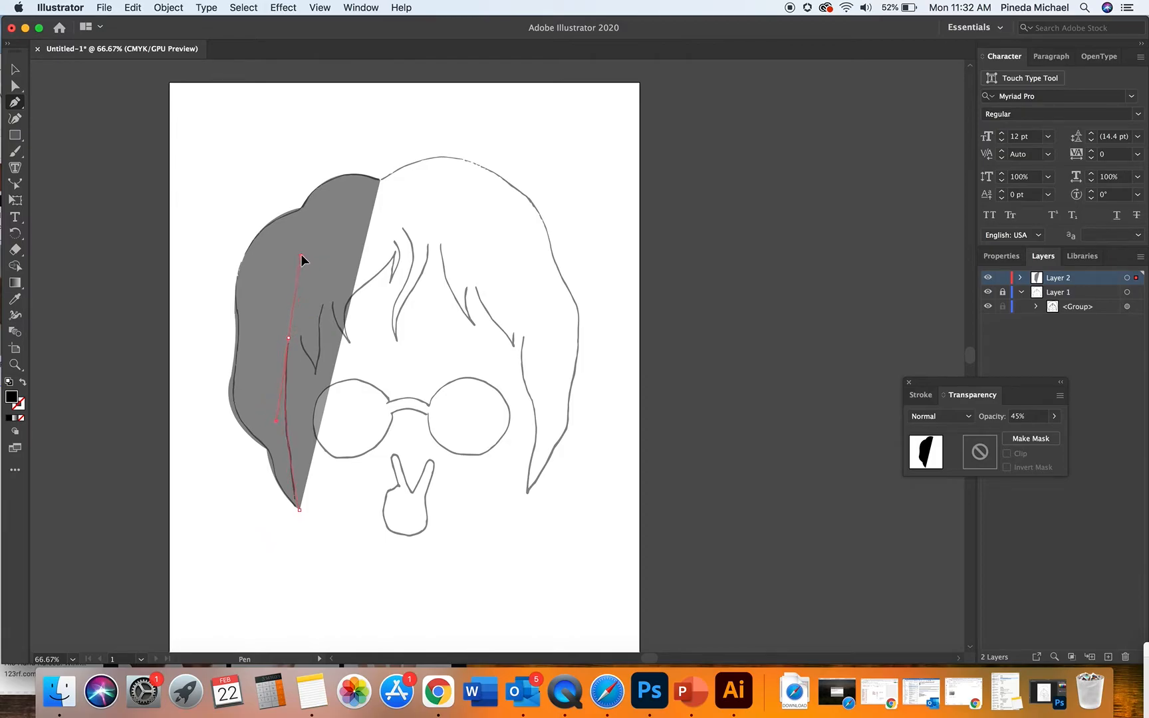
{"action": "left_click", "coordinate": [288, 337]}
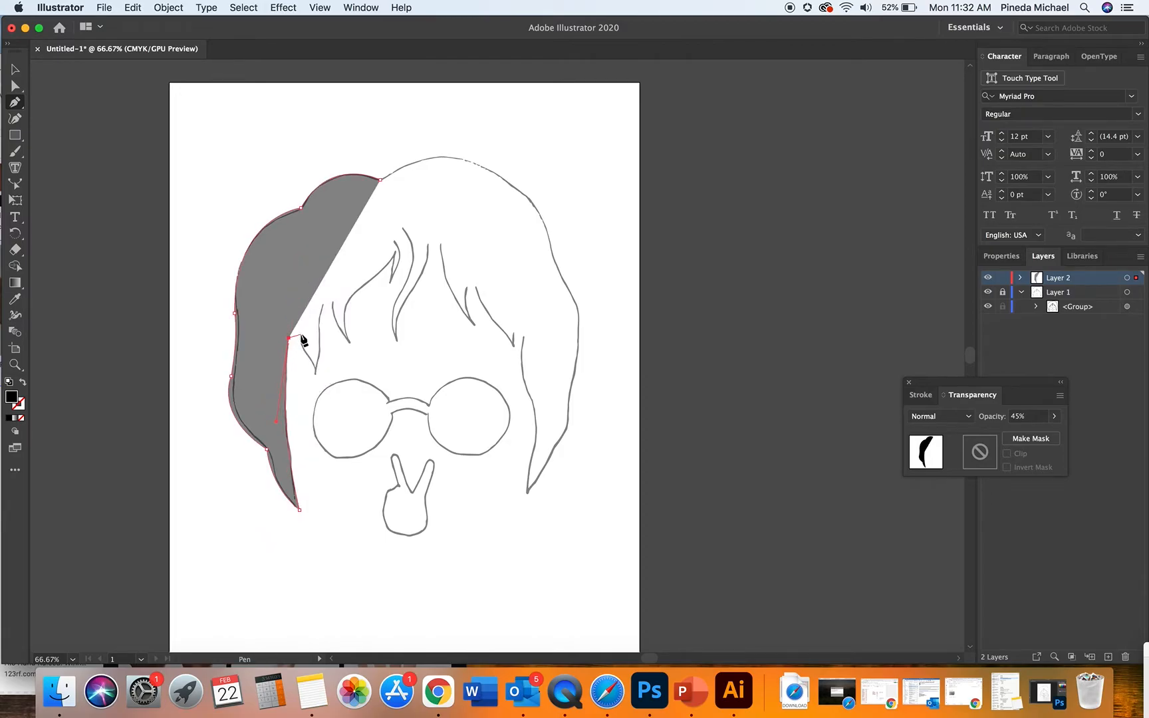
- Trace the first short fringe strand beside the left side lock down to its tip, back up and across to the second strand
{"action": "left_click", "coordinate": [301, 333]}
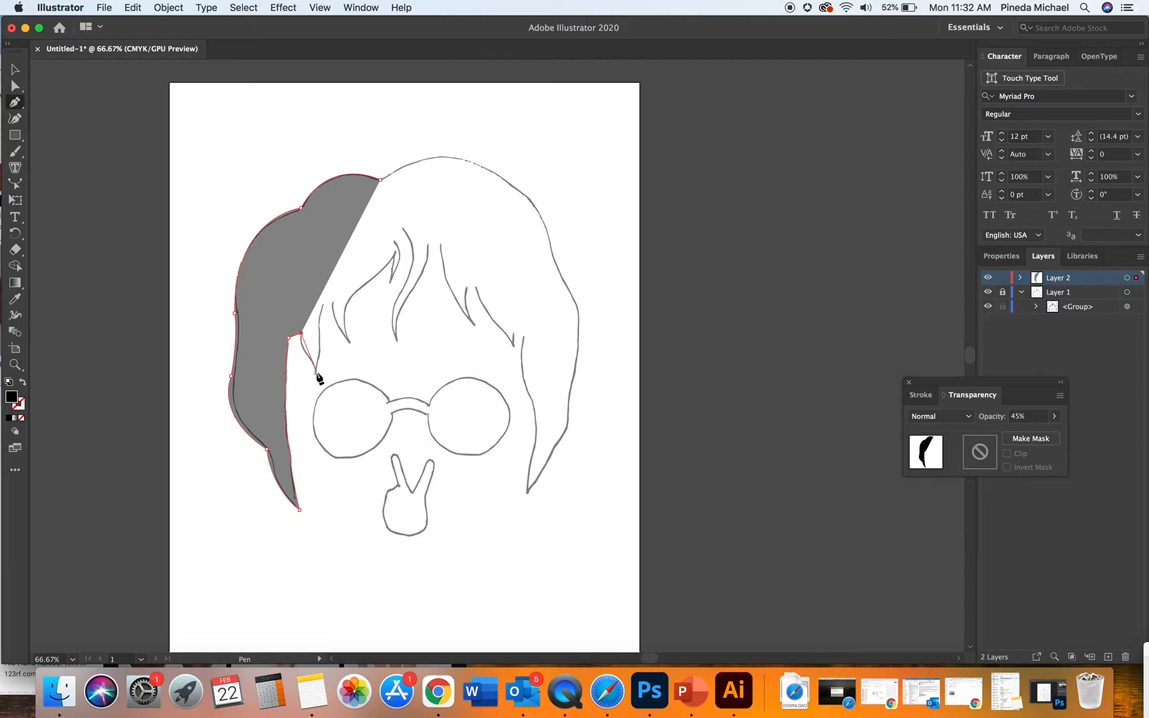
{"action": "mouse_move", "coordinate": [309, 358]}
{"action": "left_mouse_down"}
{"action": "mouse_move", "coordinate": [324, 370]}
{"action": "mouse_move", "coordinate": [314, 381]}
{"action": "left_mouse_up"}
{"action": "left_click", "coordinate": [309, 357]}
{"action": "left_click", "coordinate": [314, 376]}
{"action": "left_click", "coordinate": [320, 321]}
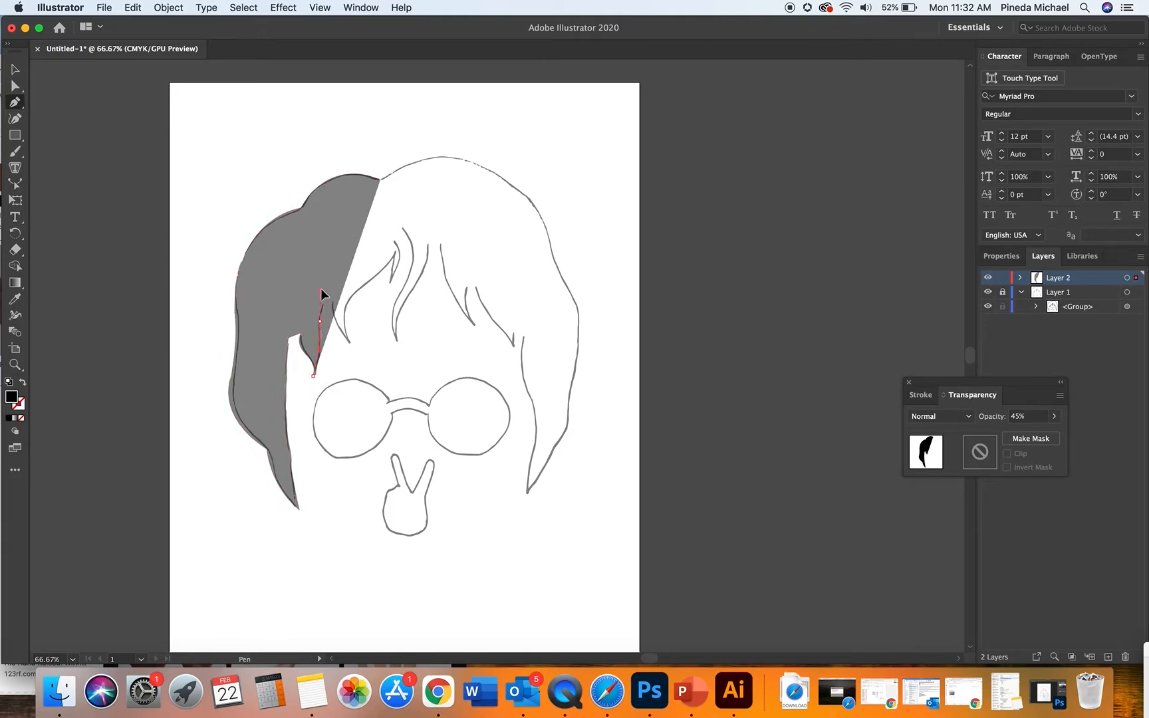
{"action": "left_click", "coordinate": [327, 300]}
{"action": "left_click_drag", "start_coordinate": [328, 300], "coordinate": [332, 297]}
{"action": "left_click", "coordinate": [327, 299]}
{"action": "left_click", "coordinate": [335, 301]}
- Trace the second fringe strand down to its pointed tip and up its curved inner edge to the small strand near the forehead's centre
{"action": "left_click_drag", "start_coordinate": [351, 343], "coordinate": [373, 369]}
{"action": "left_click", "coordinate": [351, 344]}
{"action": "left_click_drag", "start_coordinate": [370, 282], "coordinate": [413, 260]}
{"action": "left_click", "coordinate": [370, 282]}
{"action": "left_click", "coordinate": [391, 268]}
{"action": "left_click", "coordinate": [396, 251]}
{"action": "left_click", "coordinate": [400, 235]}
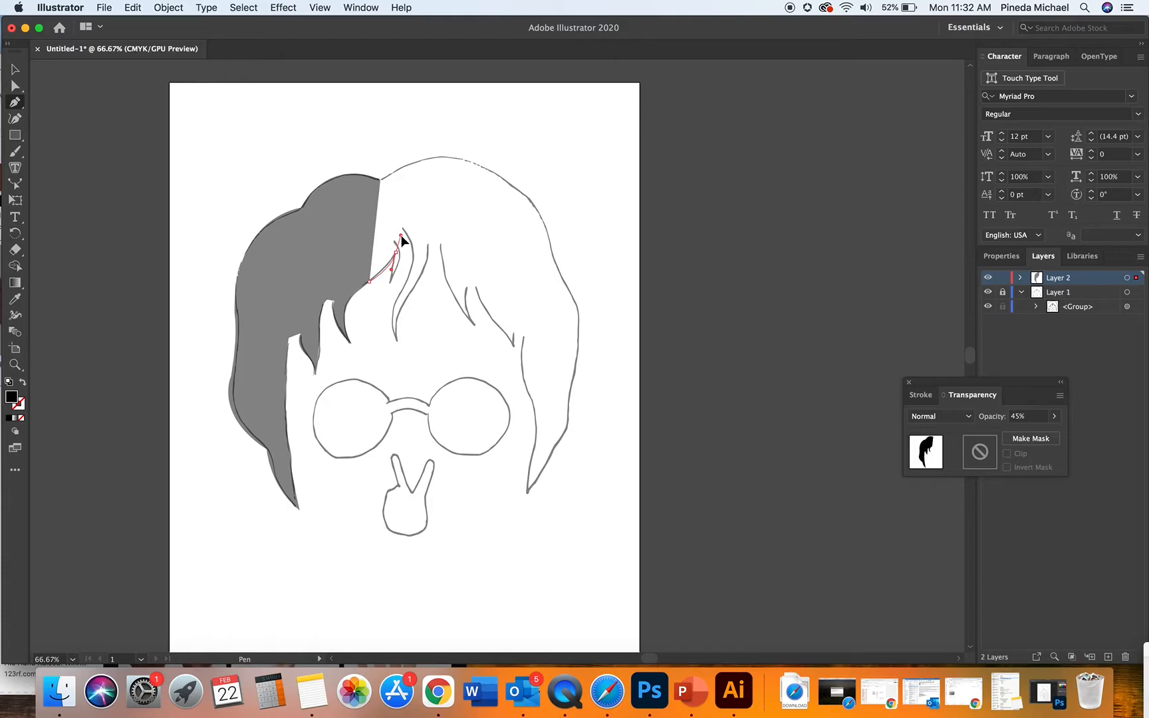
{"action": "key", "text": "cmd+z"}
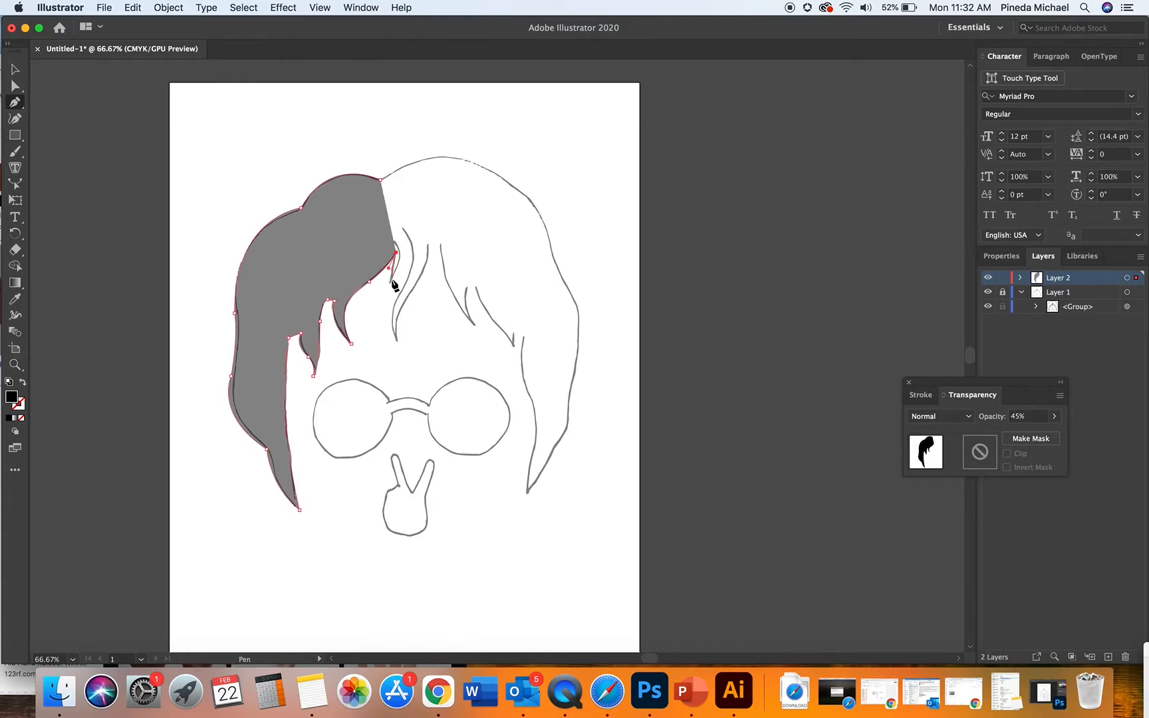
{"action": "left_click", "coordinate": [390, 290]}
{"action": "key", "text": "cmd+z"}
- Trace the small strand's tip, go up over the narrow gap and follow the long central strand's left edge down to its tip
{"action": "left_click", "coordinate": [389, 282]}
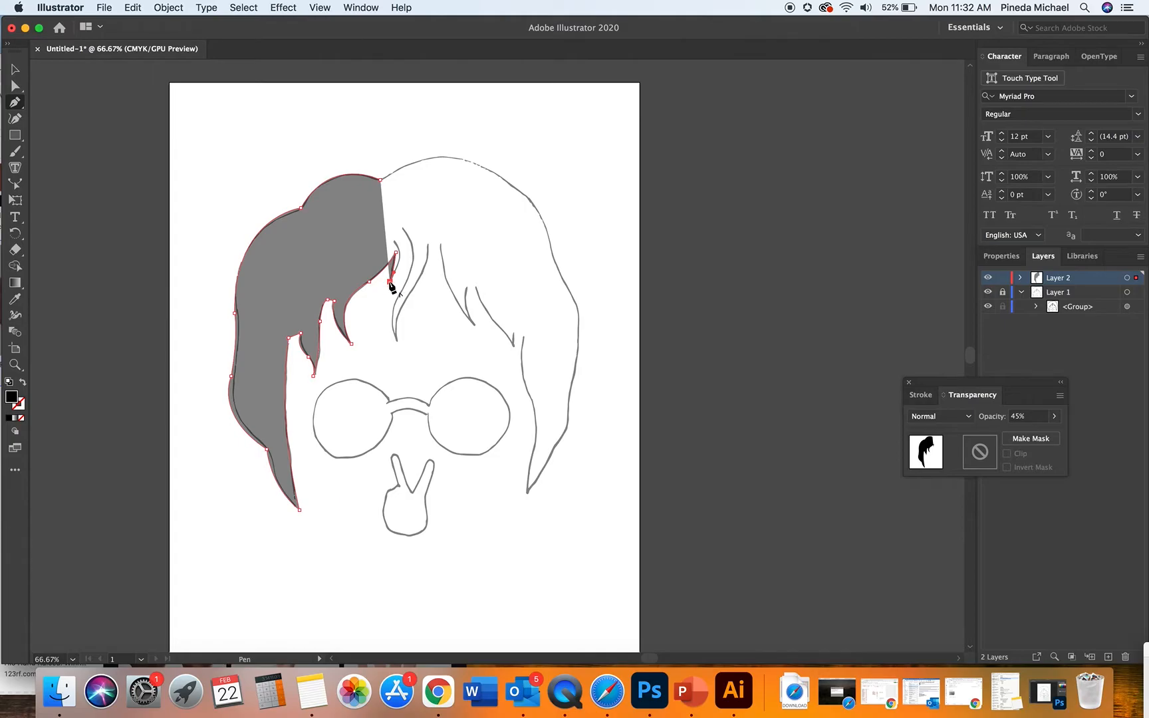
{"action": "left_click_drag", "start_coordinate": [393, 239], "coordinate": [410, 360]}
{"action": "left_click", "coordinate": [395, 240]}
{"action": "left_click", "coordinate": [406, 280]}
{"action": "left_click", "coordinate": [398, 341]}
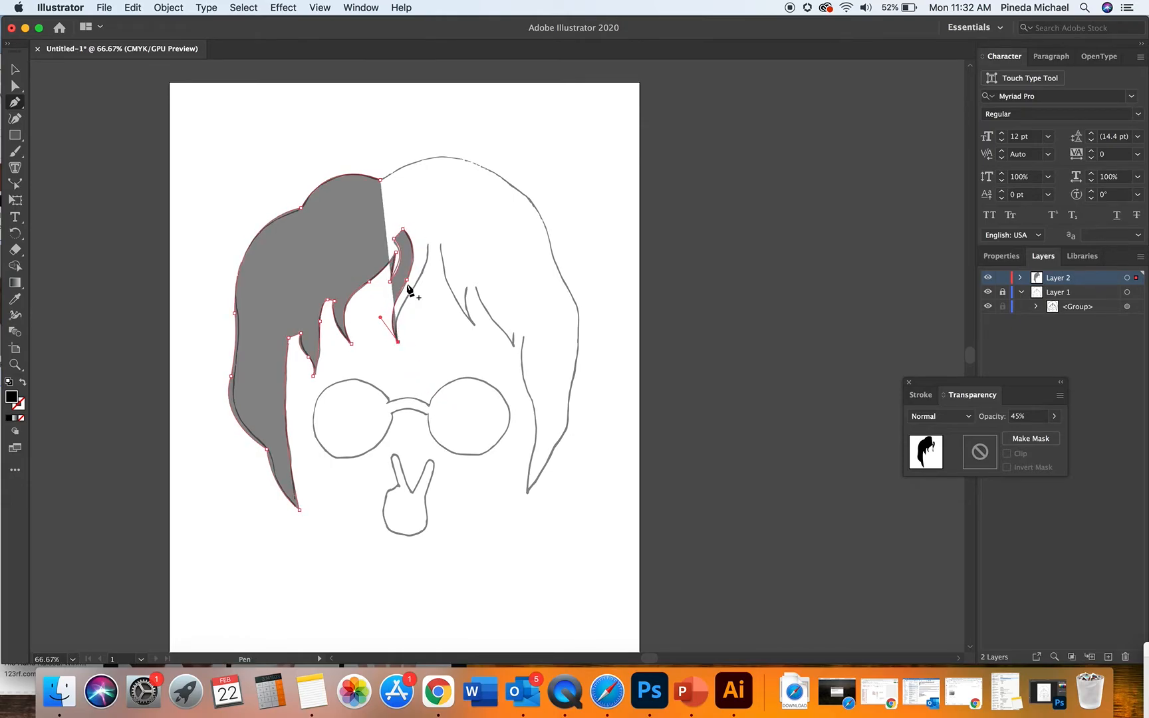
- Trace the long central strand's right edge up to the forehead's peak and across to the start of the right fringe
{"action": "left_click_drag", "start_coordinate": [420, 277], "coordinate": [426, 232]}
{"action": "left_click", "coordinate": [419, 277]}
{"action": "left_click", "coordinate": [429, 243]}
{"action": "left_click", "coordinate": [438, 244]}
- Trace the right fringe's first strand down to its tip, back up its short inner edge and across the small gap
{"action": "left_click_drag", "start_coordinate": [476, 326], "coordinate": [523, 374]}
{"action": "left_click", "coordinate": [478, 327]}
{"action": "left_click_drag", "start_coordinate": [465, 288], "coordinate": [472, 255]}
{"action": "left_click", "coordinate": [464, 287]}
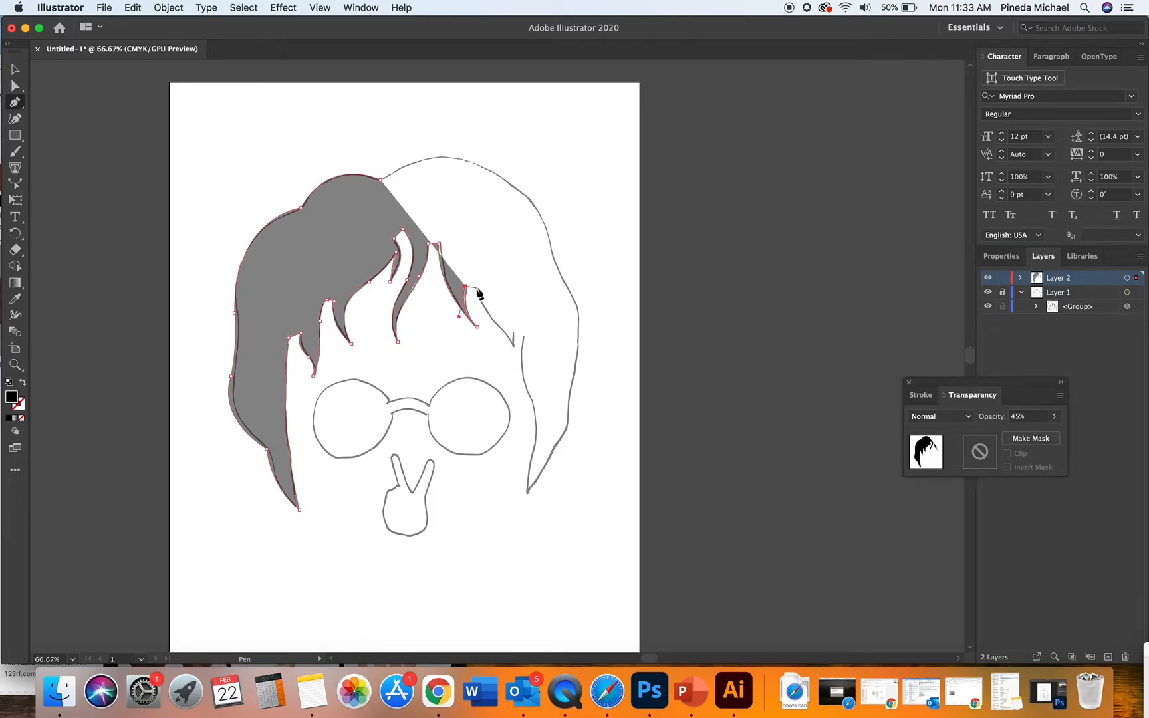
{"action": "left_click", "coordinate": [477, 288]}
- Trace the last right fringe strand down to its tip, back up and across to the top of the right side lock
{"action": "left_click_drag", "start_coordinate": [499, 324], "coordinate": [520, 339]}
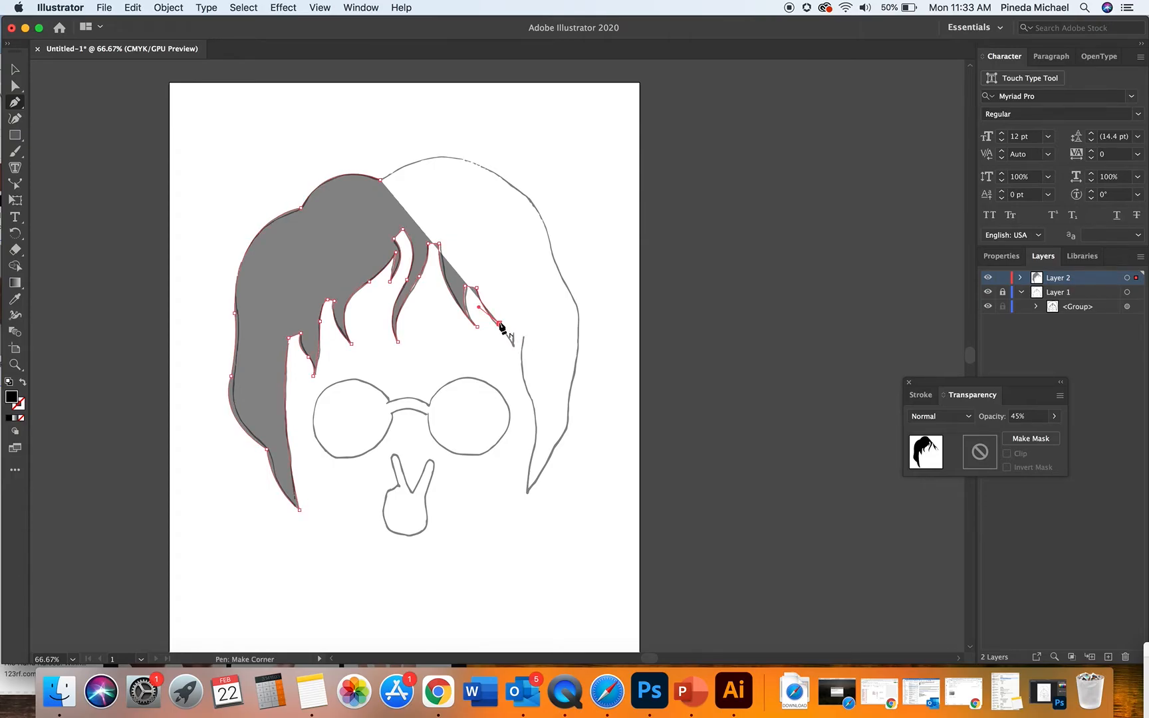
{"action": "left_click", "coordinate": [510, 344]}
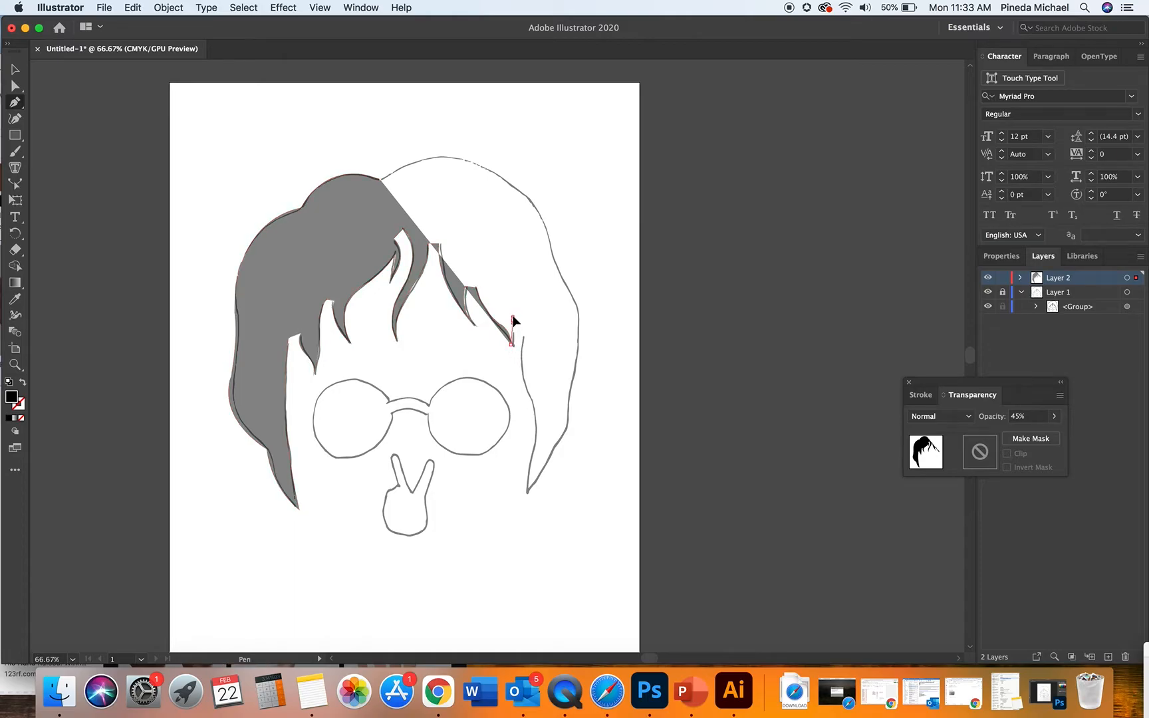
{"action": "left_click", "coordinate": [510, 311]}
{"action": "left_click", "coordinate": [512, 321]}
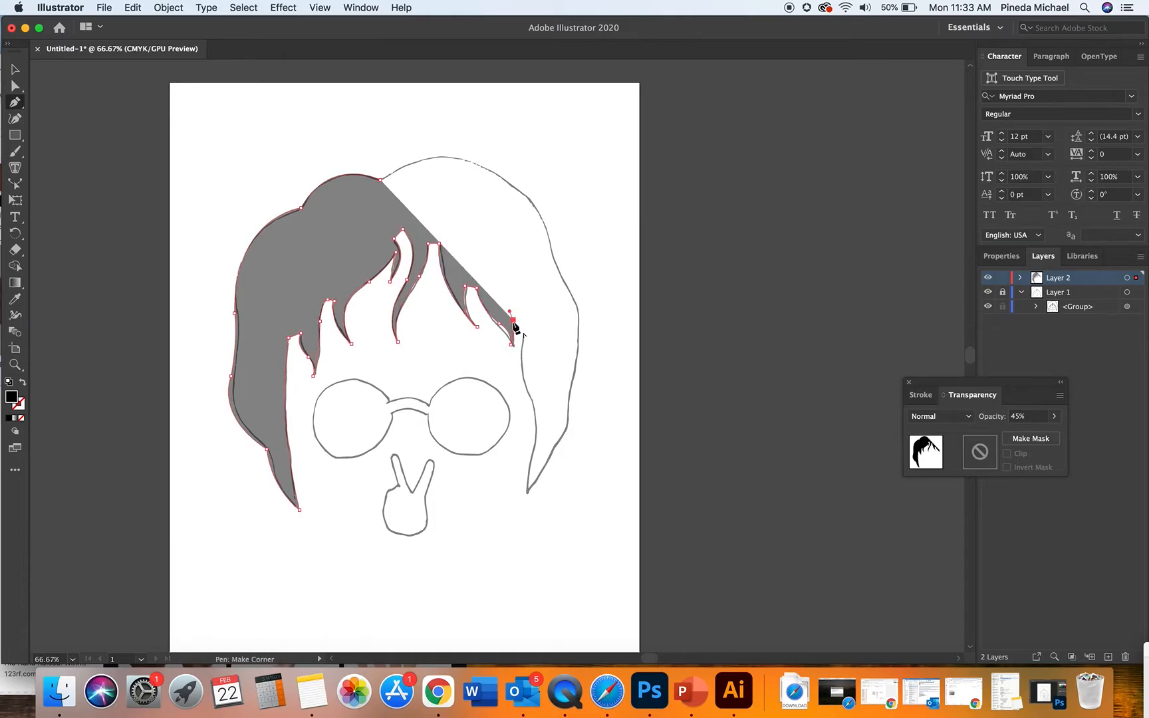
{"action": "left_click", "coordinate": [525, 326]}
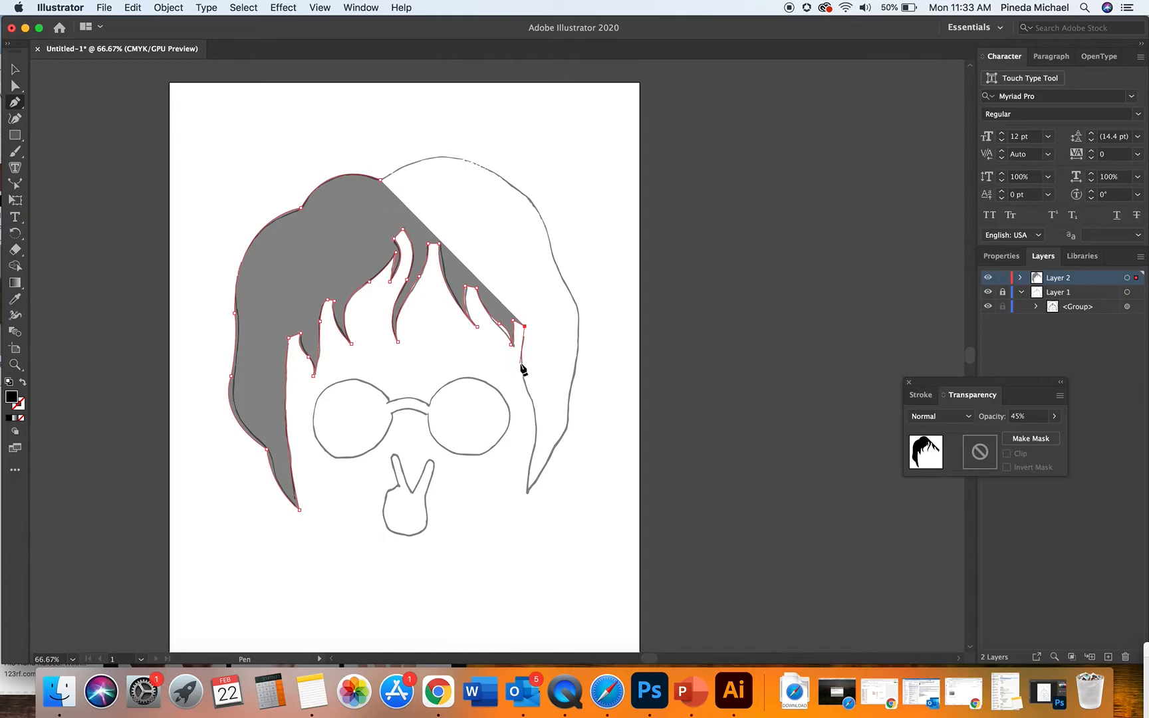
- Trace the right side lock's inner edge down to its pointed tip, ending in a corner point
{"action": "left_click", "coordinate": [520, 365]}
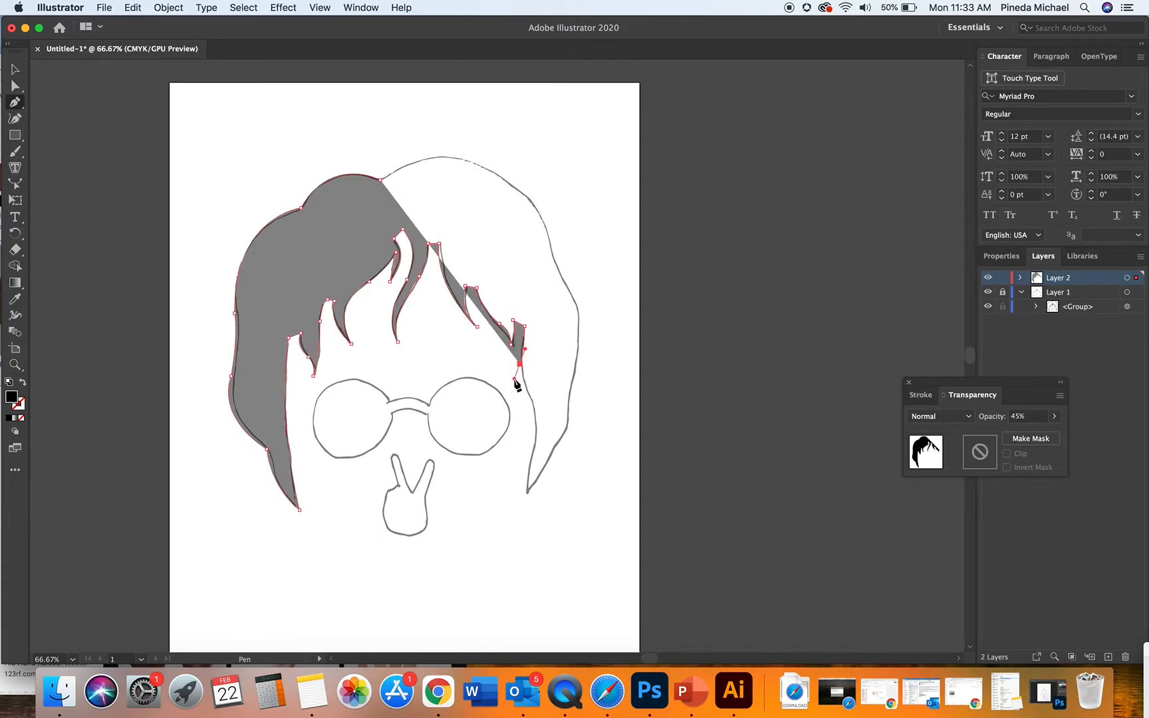
{"action": "left_click_drag", "start_coordinate": [532, 403], "coordinate": [546, 441]}
{"action": "left_click", "coordinate": [533, 404]}
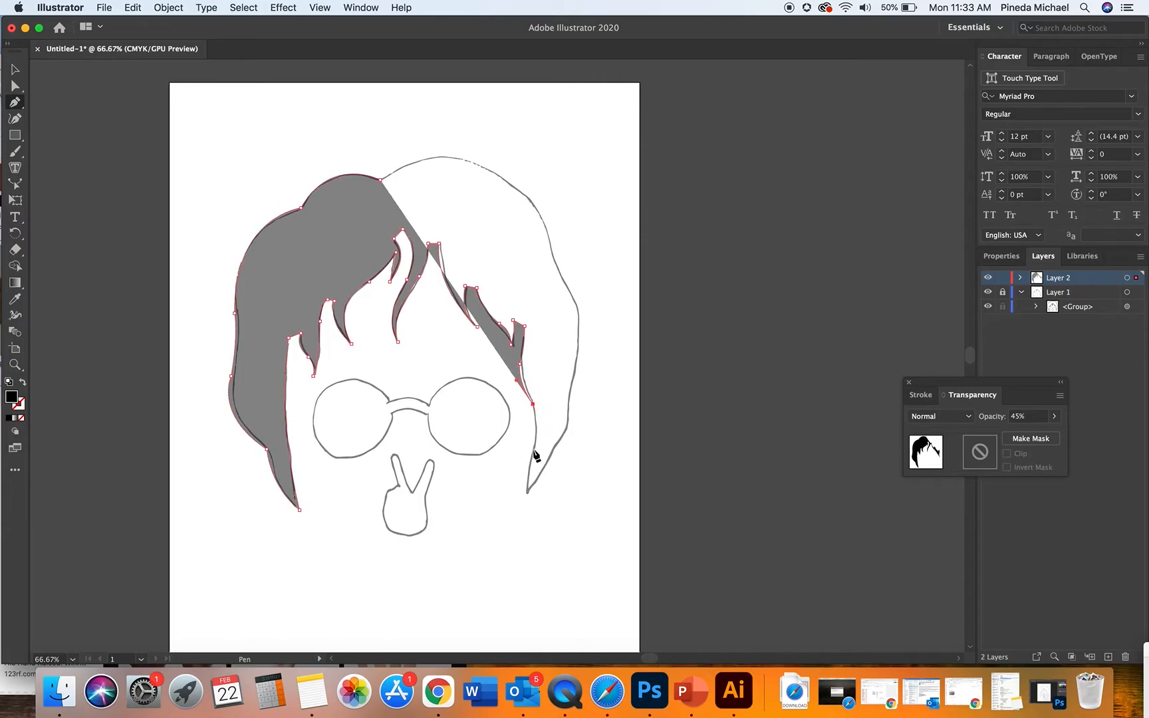
{"action": "left_click_drag", "start_coordinate": [526, 492], "coordinate": [504, 533]}
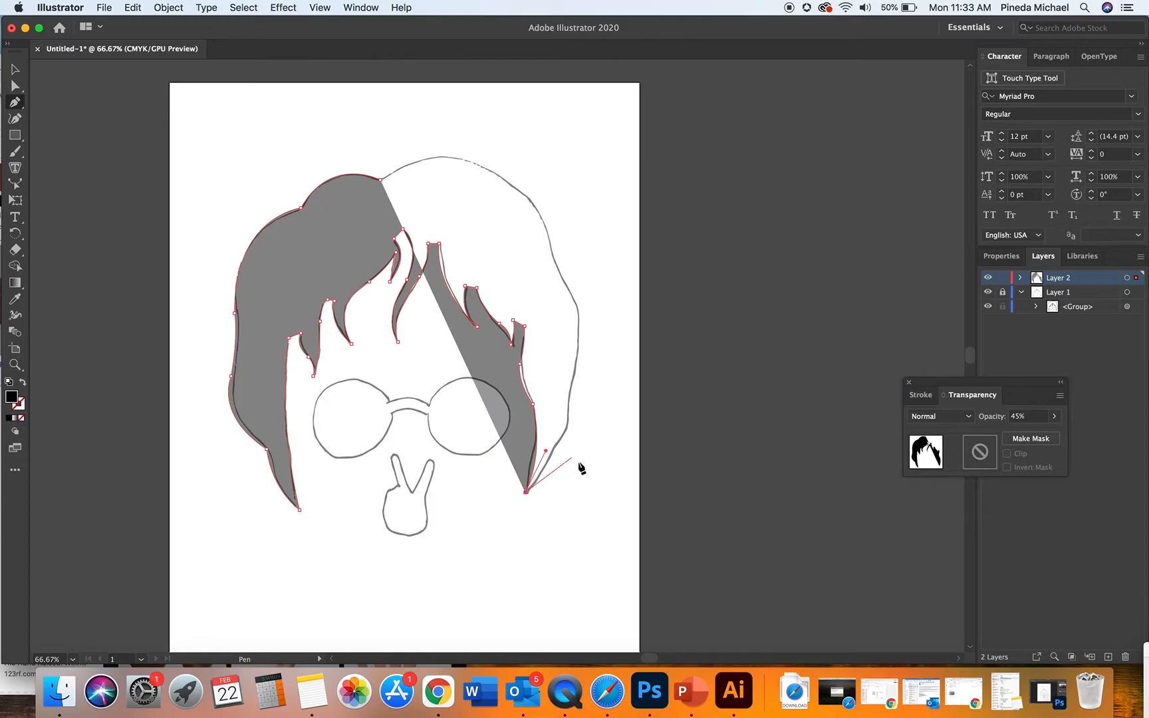
{"action": "left_click", "coordinate": [525, 493]}
- Trace the hair's outer right contour from the side lock's tip over the crown, close the path at the parting and select the finished shape
{"action": "left_click_drag", "start_coordinate": [556, 443], "coordinate": [563, 376]}
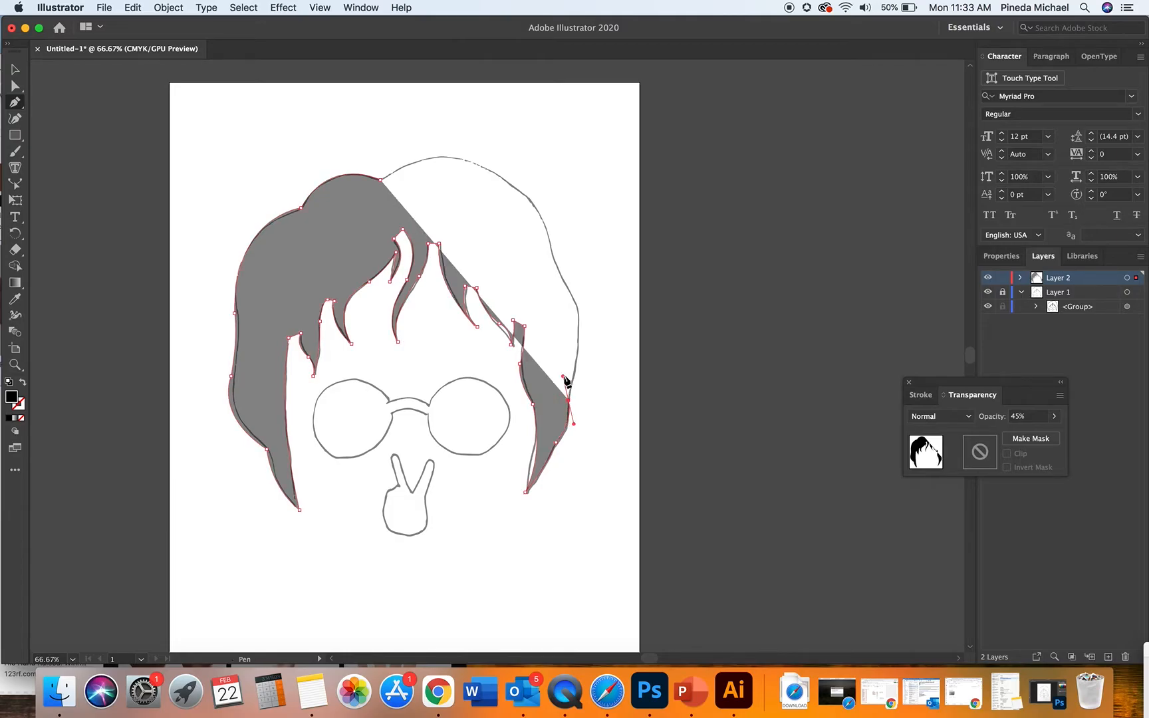
{"action": "left_click", "coordinate": [568, 399]}
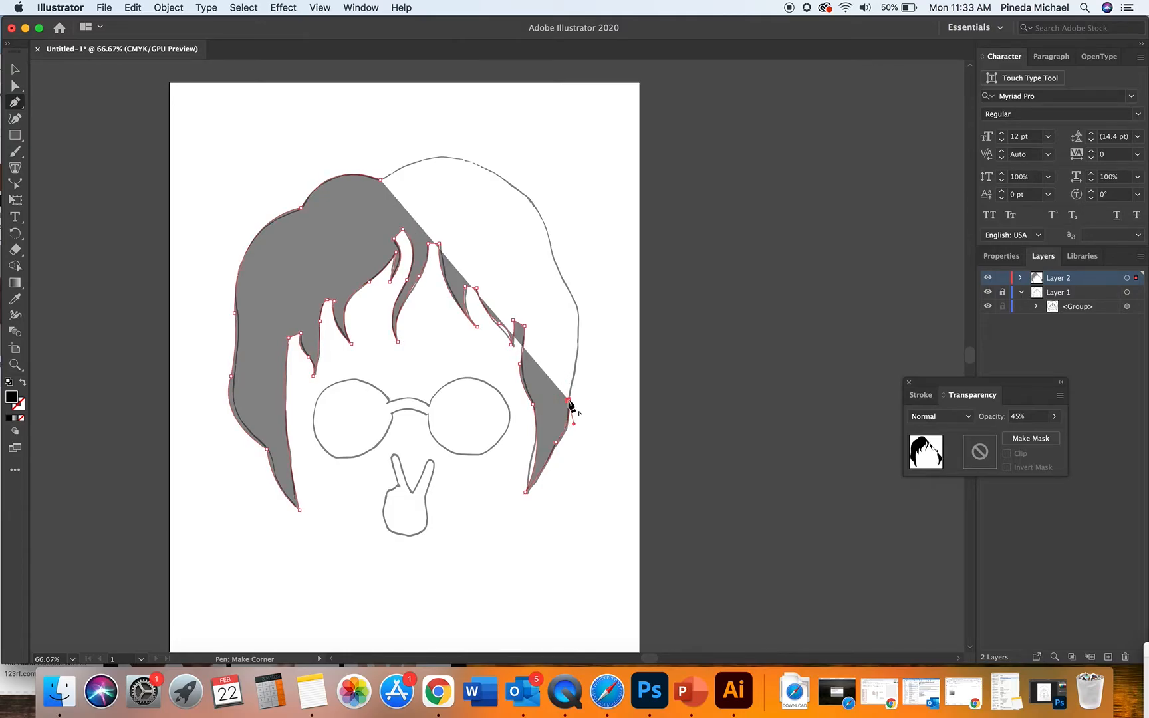
{"action": "left_click", "coordinate": [578, 356]}
{"action": "left_click_drag", "start_coordinate": [563, 278], "coordinate": [531, 266]}
{"action": "left_click", "coordinate": [563, 278]}
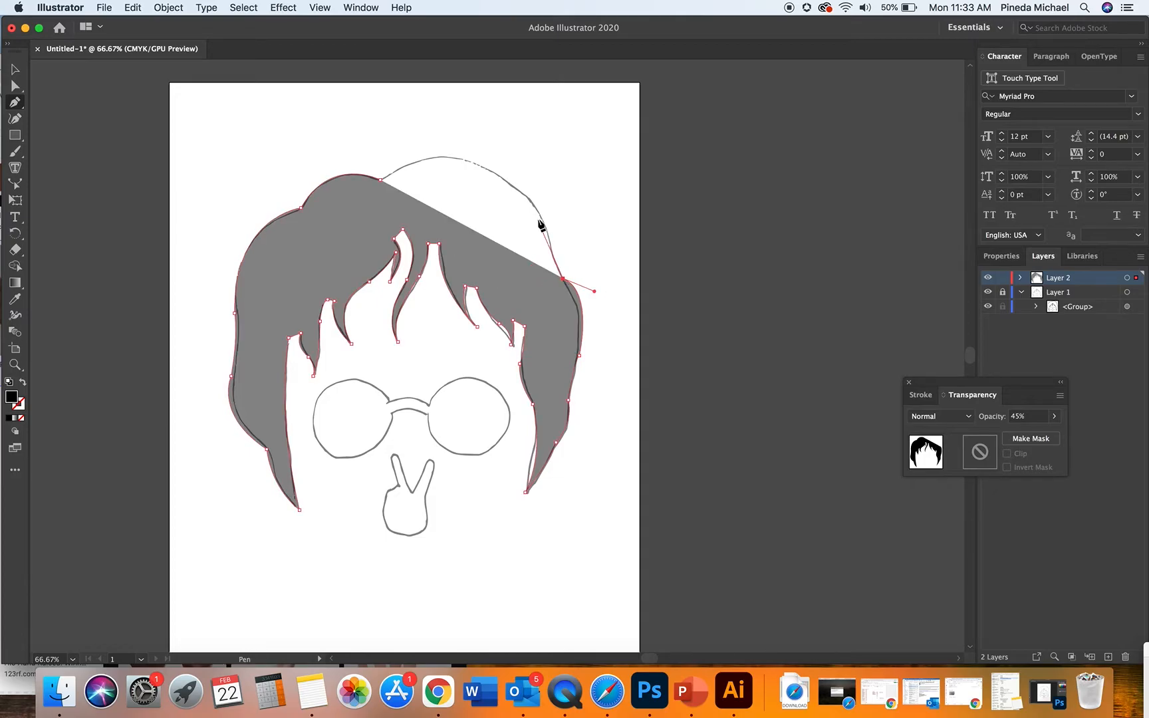
{"action": "left_click_drag", "start_coordinate": [540, 214], "coordinate": [535, 173]}
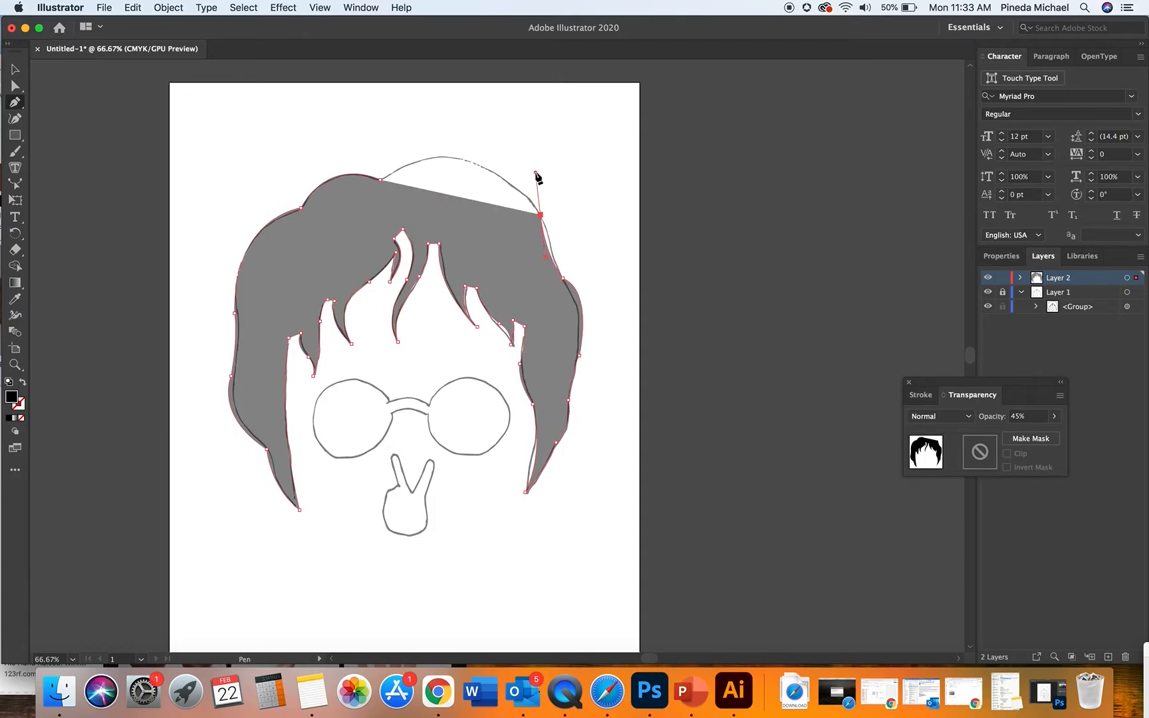
{"action": "left_click", "coordinate": [540, 215]}
{"action": "left_click_drag", "start_coordinate": [380, 180], "coordinate": [284, 248]}
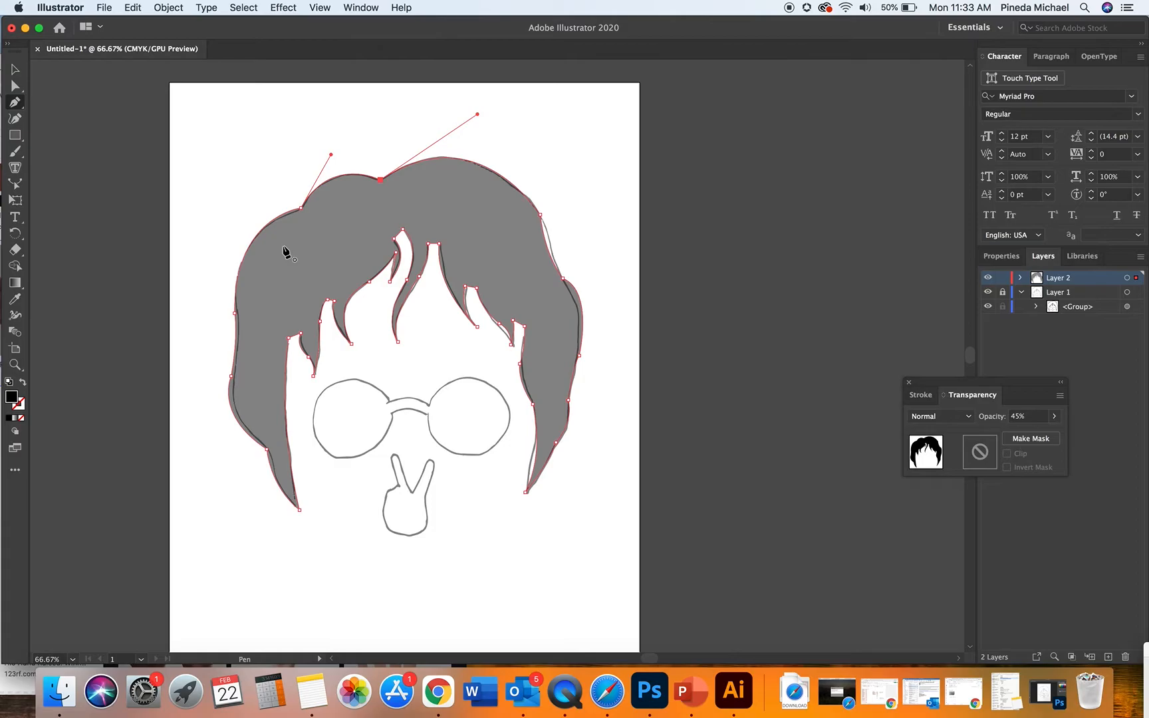
{"action": "left_click", "coordinate": [15, 68]}
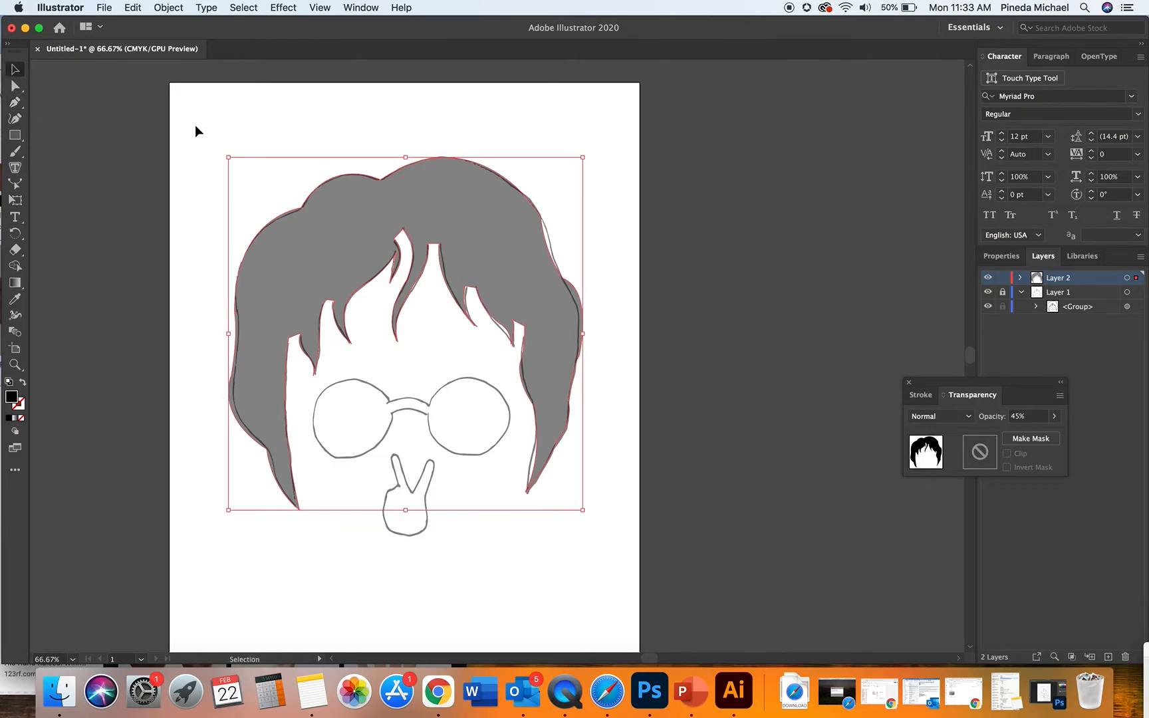
{"action": "left_click", "coordinate": [194, 125]}
{"action": "left_click", "coordinate": [295, 277]}
- Draw a filled circle over the left lens of the glasses with the Ellipse tool and duplicate it onto the right lens
{"action": "left_click_drag", "start_coordinate": [14, 135], "coordinate": [51, 152]}
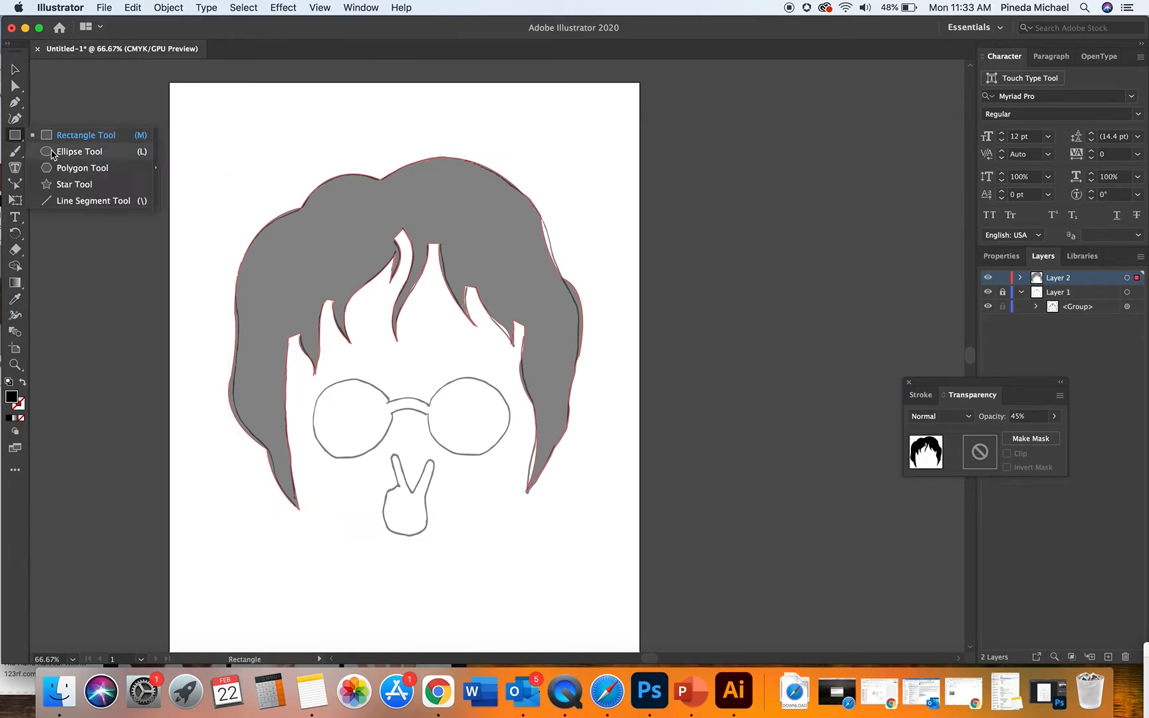
{"action": "left_click", "coordinate": [60, 154]}
{"action": "left_click_drag", "start_coordinate": [313, 461], "coordinate": [394, 379]}
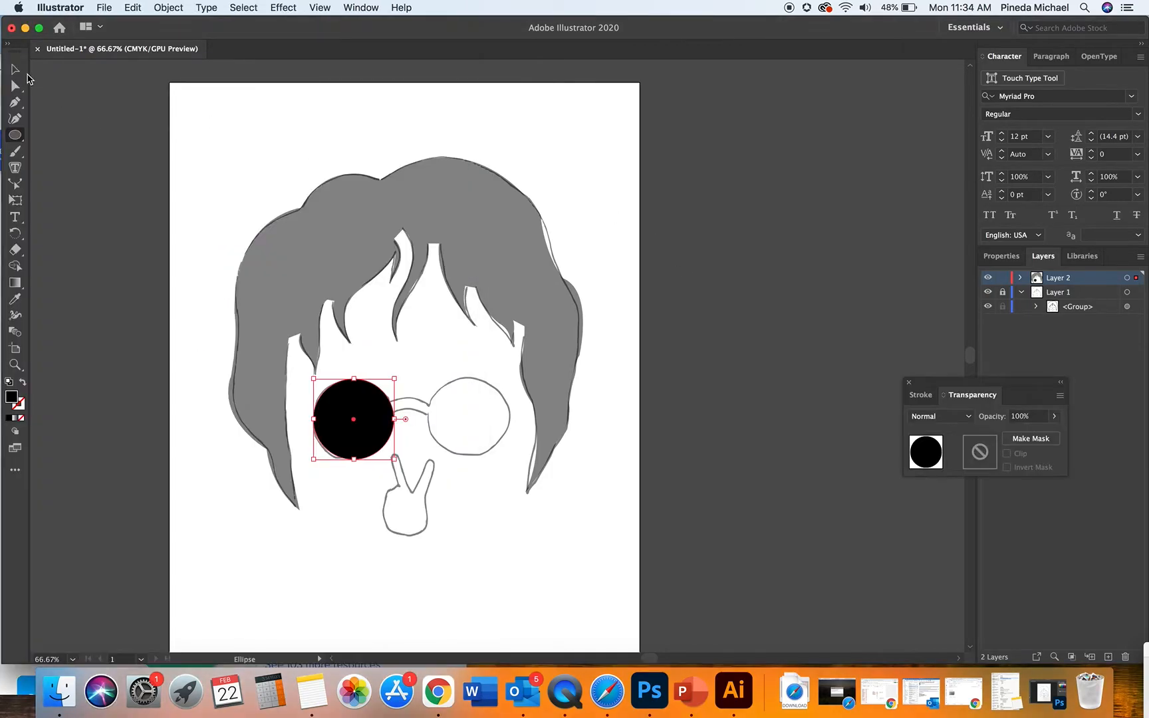
{"action": "left_click", "coordinate": [15, 70]}
{"action": "left_click_drag", "start_coordinate": [380, 426], "coordinate": [494, 425]}
- Trace the glasses' curved bridge with the Pen tool as a closed filled shape overlapping both lenses
{"action": "left_click", "coordinate": [15, 364]}
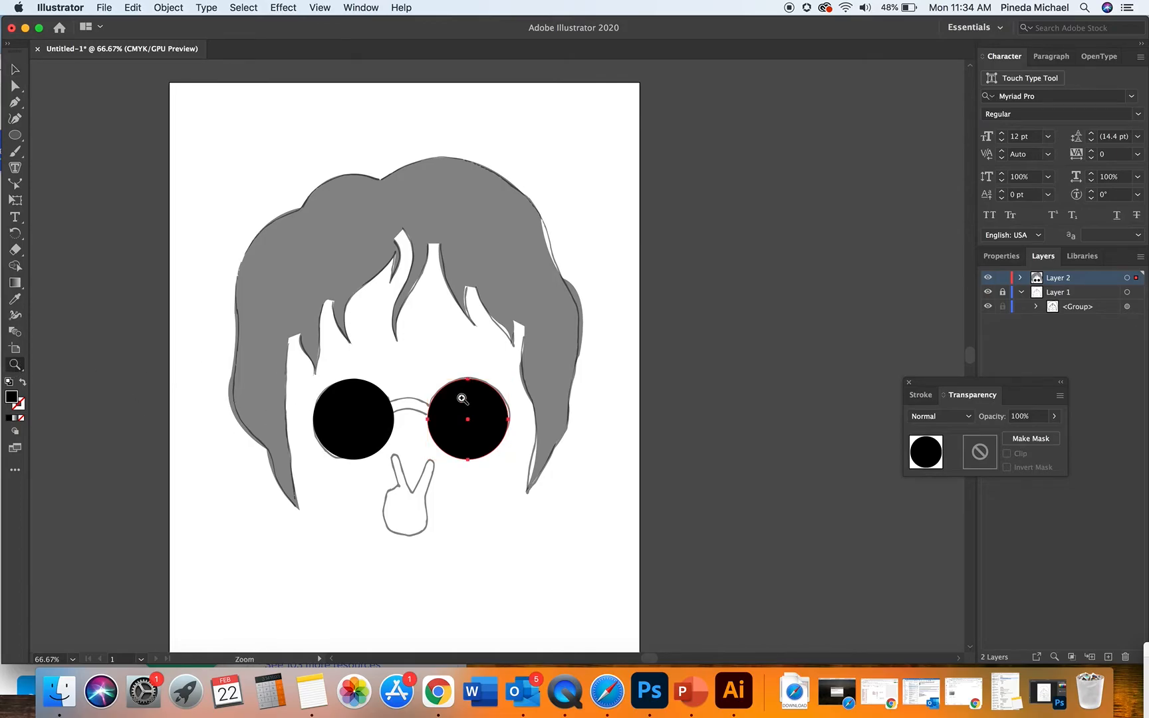
{"action": "left_click", "coordinate": [459, 395]}
{"action": "left_click", "coordinate": [457, 362]}
{"action": "left_click", "coordinate": [456, 362]}
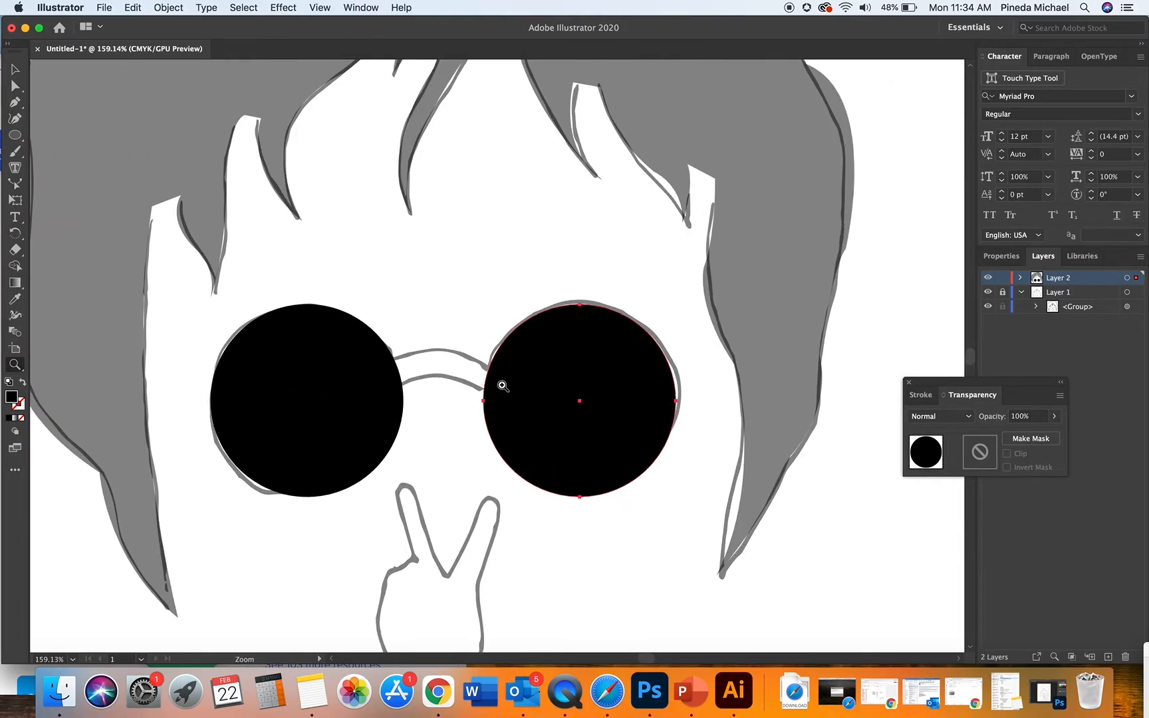
{"action": "left_click", "coordinate": [15, 102]}
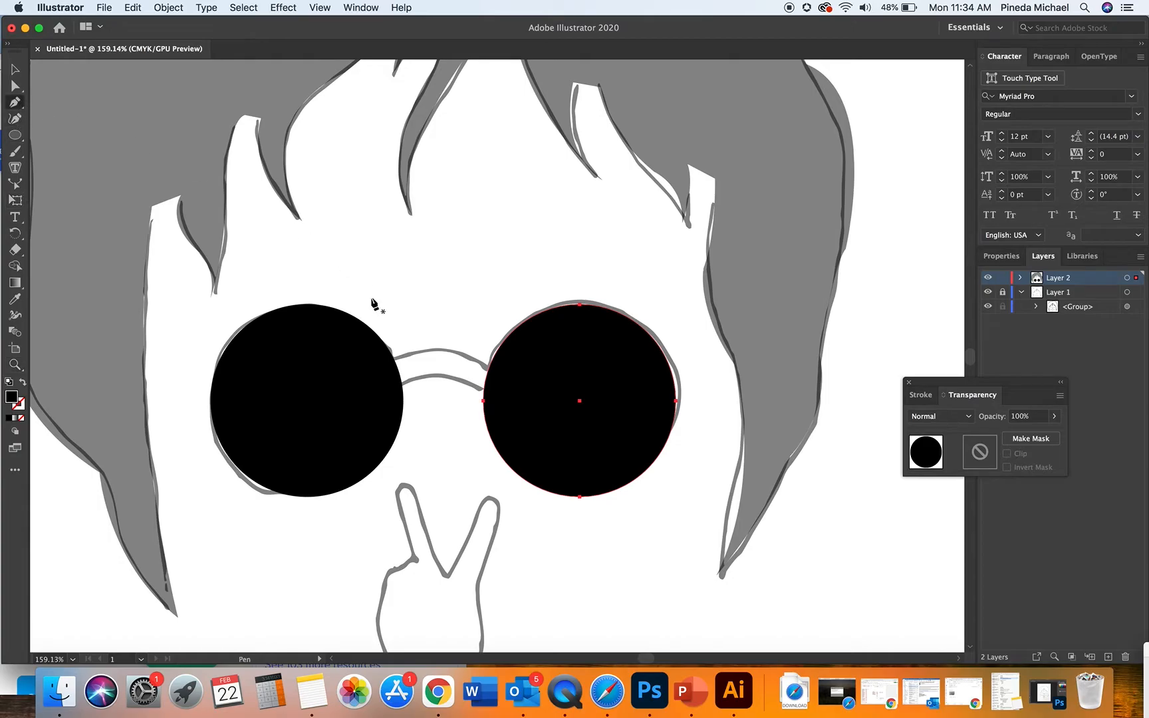
{"action": "left_click", "coordinate": [377, 367]}
{"action": "left_click_drag", "start_coordinate": [511, 370], "coordinate": [596, 433]}
{"action": "left_click", "coordinate": [511, 370]}
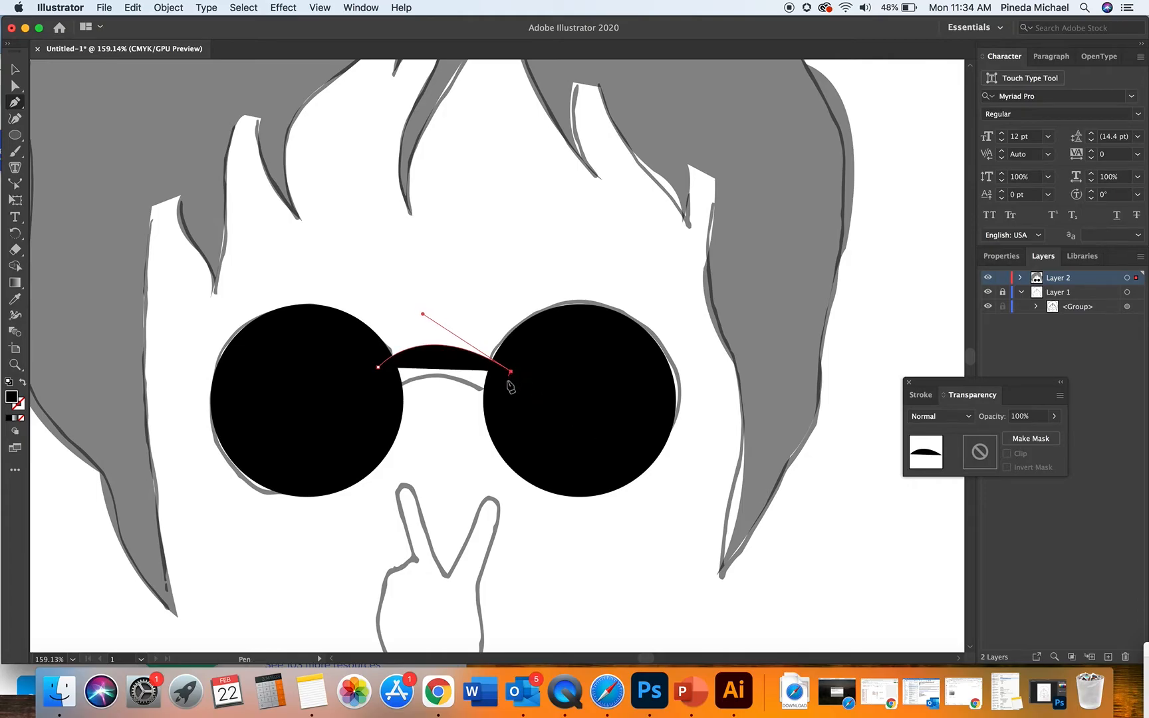
{"action": "left_click", "coordinate": [507, 395]}
{"action": "left_click_drag", "start_coordinate": [386, 388], "coordinate": [335, 436]}
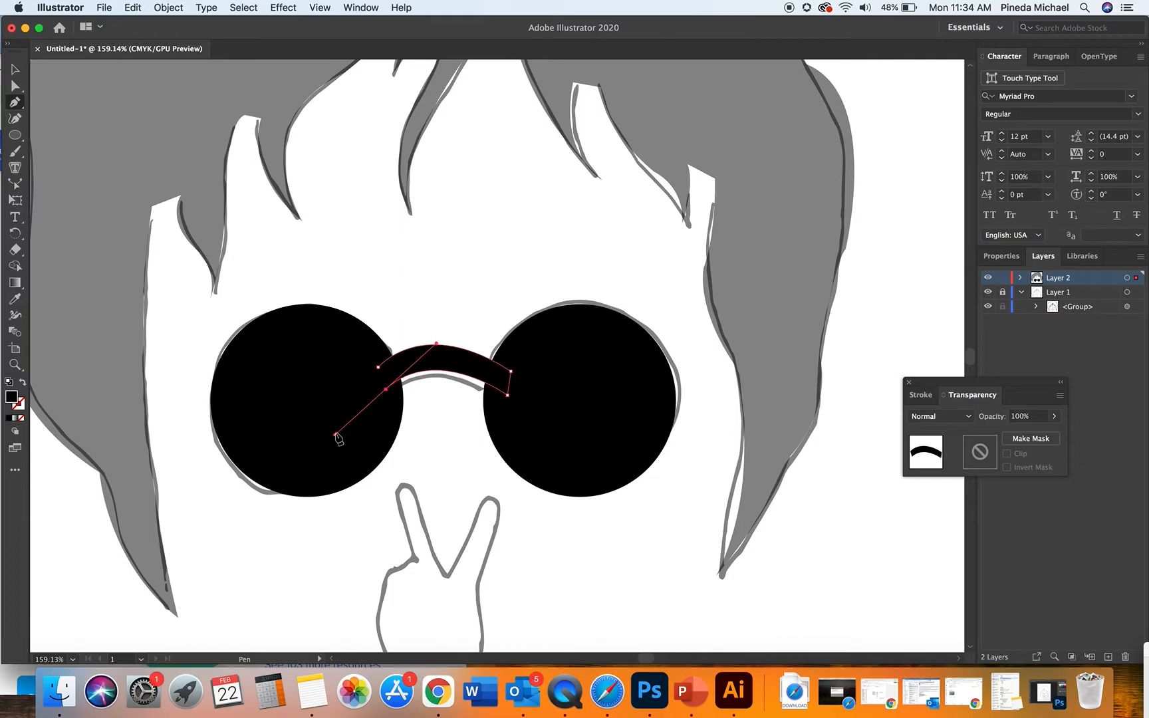
{"action": "left_click", "coordinate": [386, 389]}
{"action": "left_click", "coordinate": [378, 367]}
- Start a new Pen path on the peace-sign hand, tracing the left finger from its base around the tip down to the V between the fingers
{"action": "scroll", "coordinate": [461, 515], "scroll_direction": "down", "scroll_amount": 3}
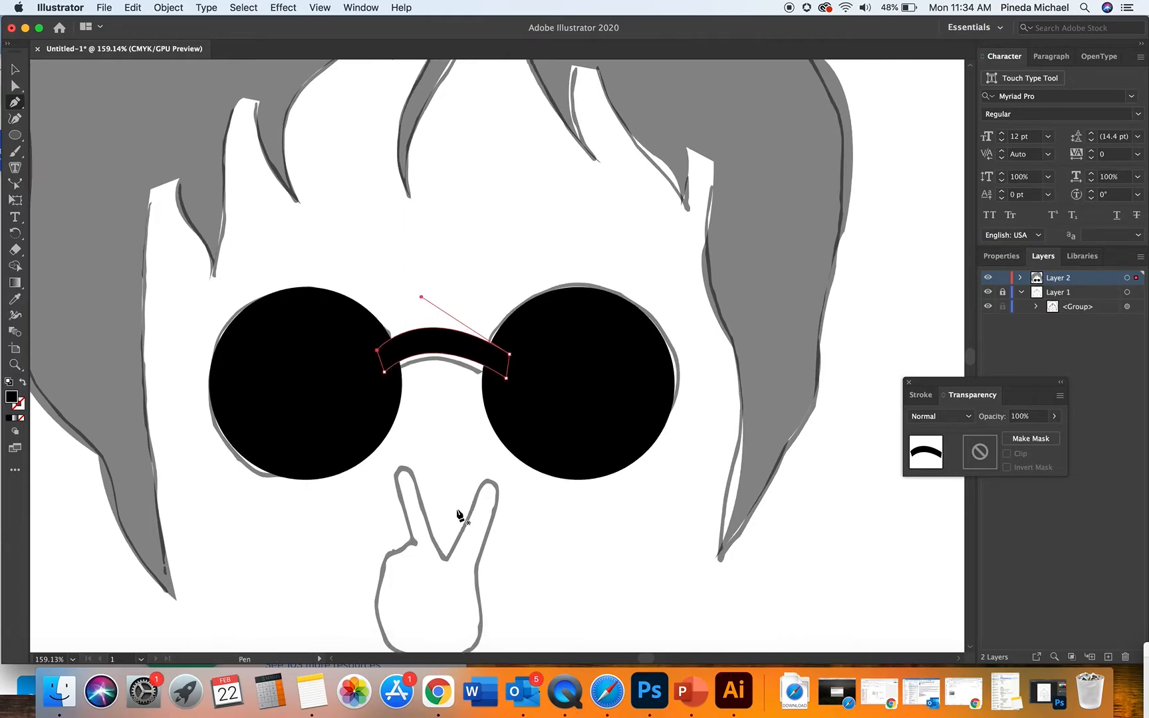
{"action": "scroll", "coordinate": [461, 515], "scroll_direction": "up", "scroll_amount": 3}
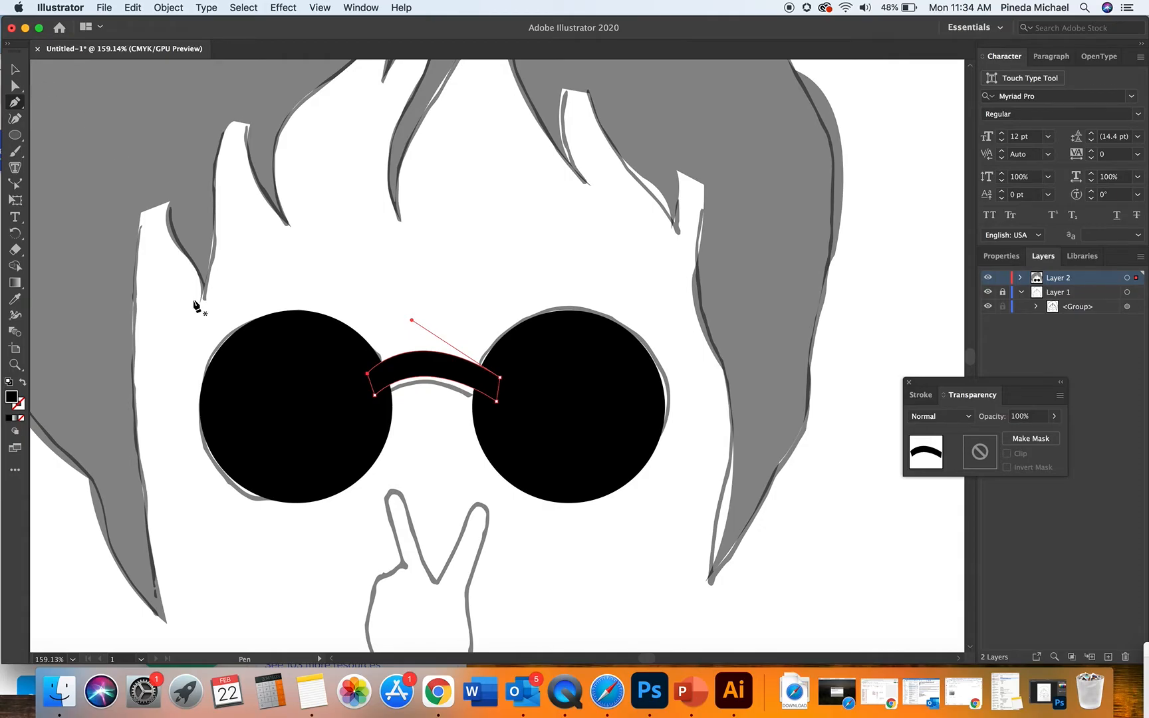
{"action": "scroll", "coordinate": [195, 305], "scroll_direction": "down", "scroll_amount": 5}
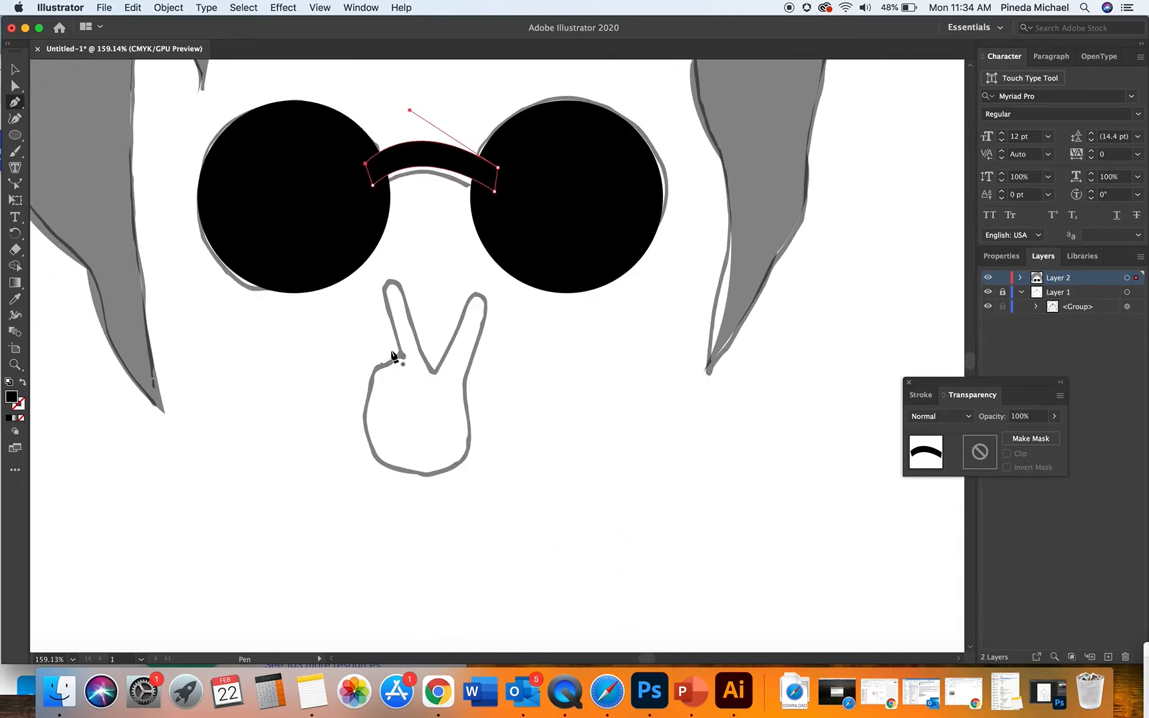
{"action": "left_click", "coordinate": [400, 356]}
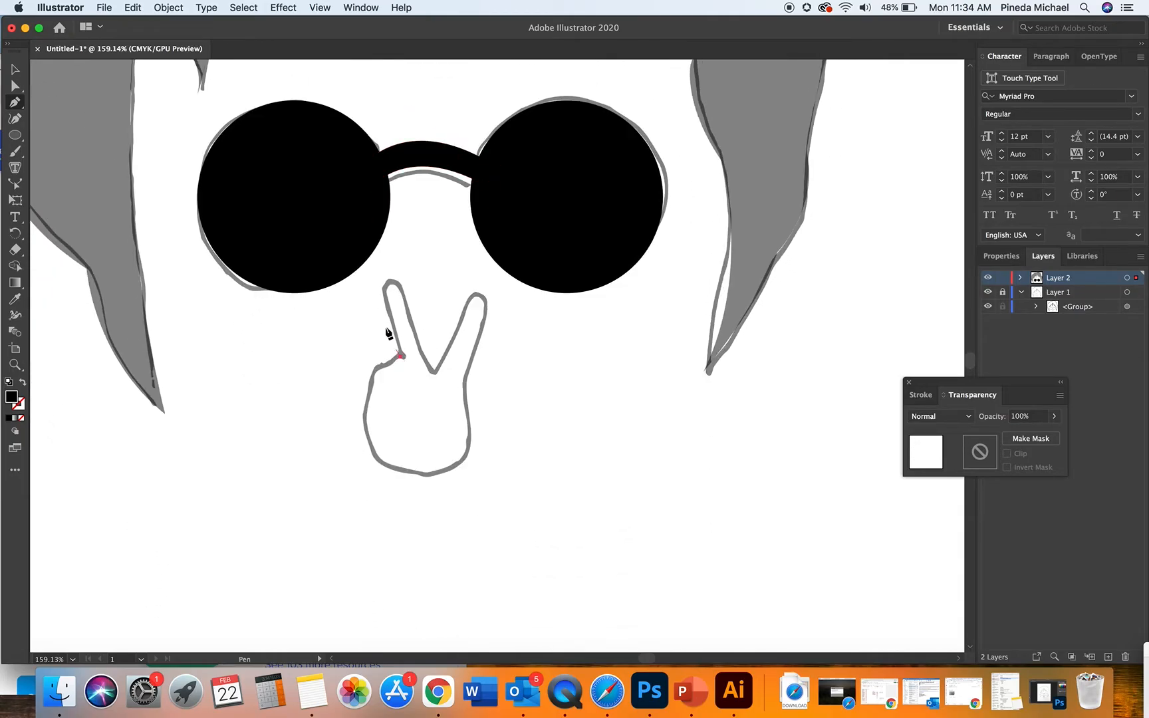
{"action": "left_click", "coordinate": [383, 290]}
{"action": "left_click_drag", "start_coordinate": [413, 295], "coordinate": [415, 295]}
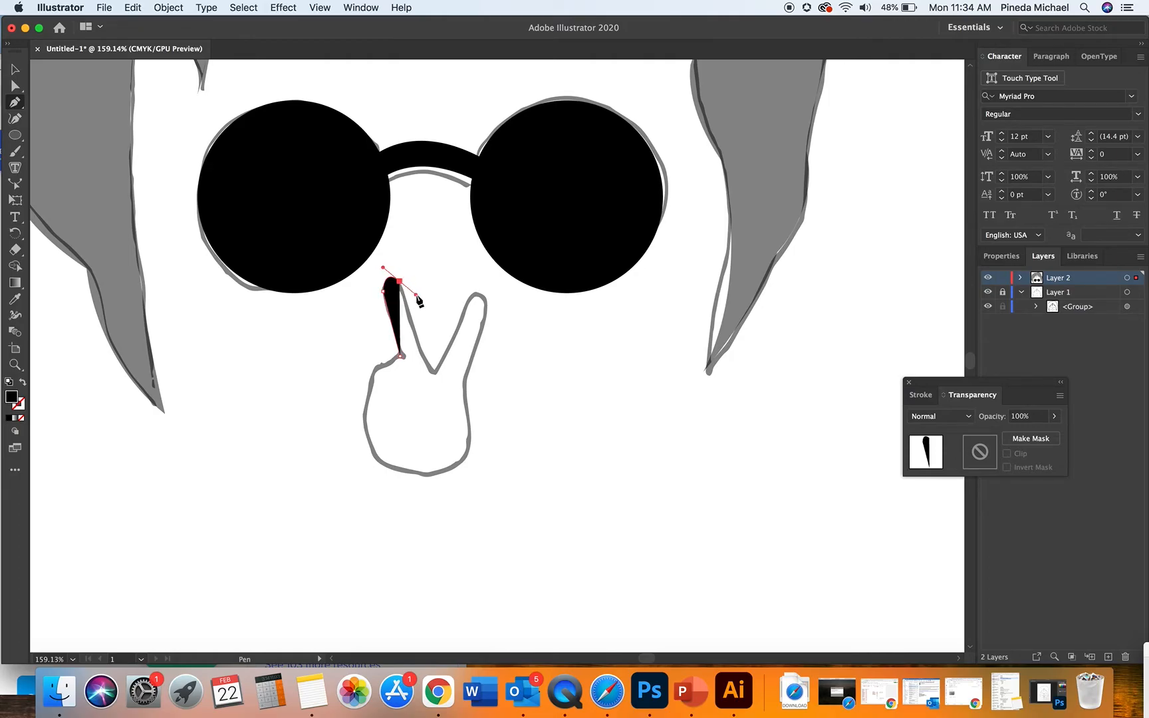
{"action": "left_click", "coordinate": [398, 282]}
{"action": "left_click", "coordinate": [433, 372]}
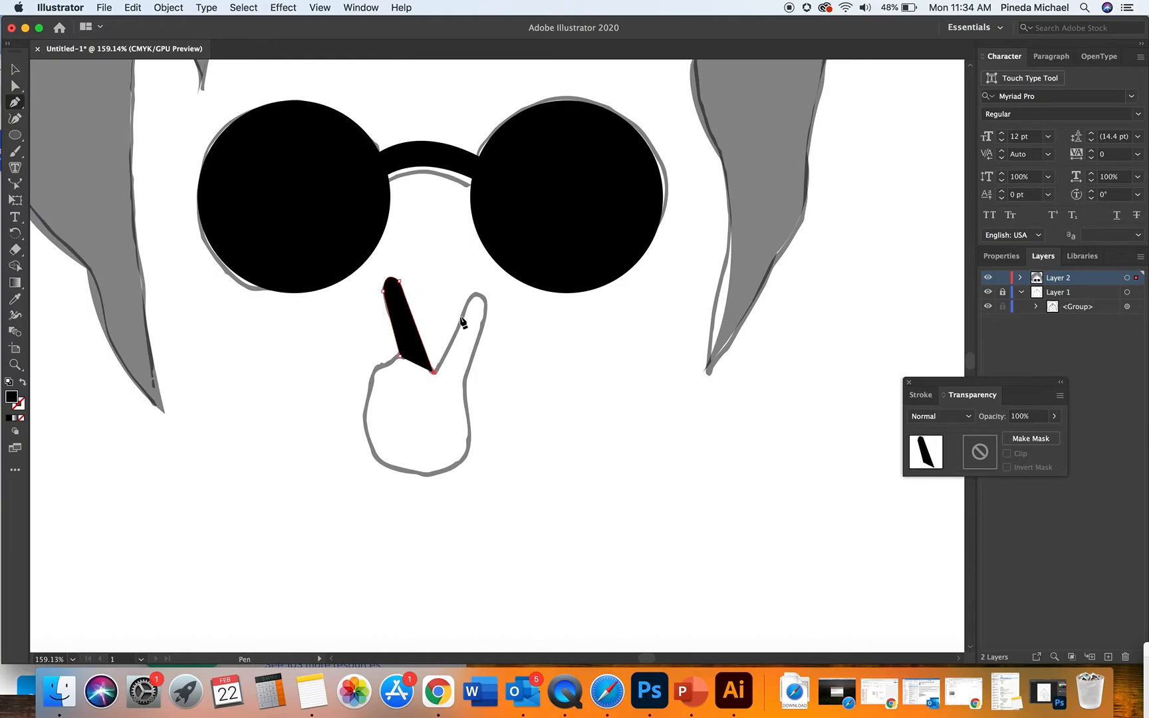
- Continue the hand path up the right finger, around its rounded tip and down its outer edge to the palm
{"action": "left_click", "coordinate": [467, 303]}
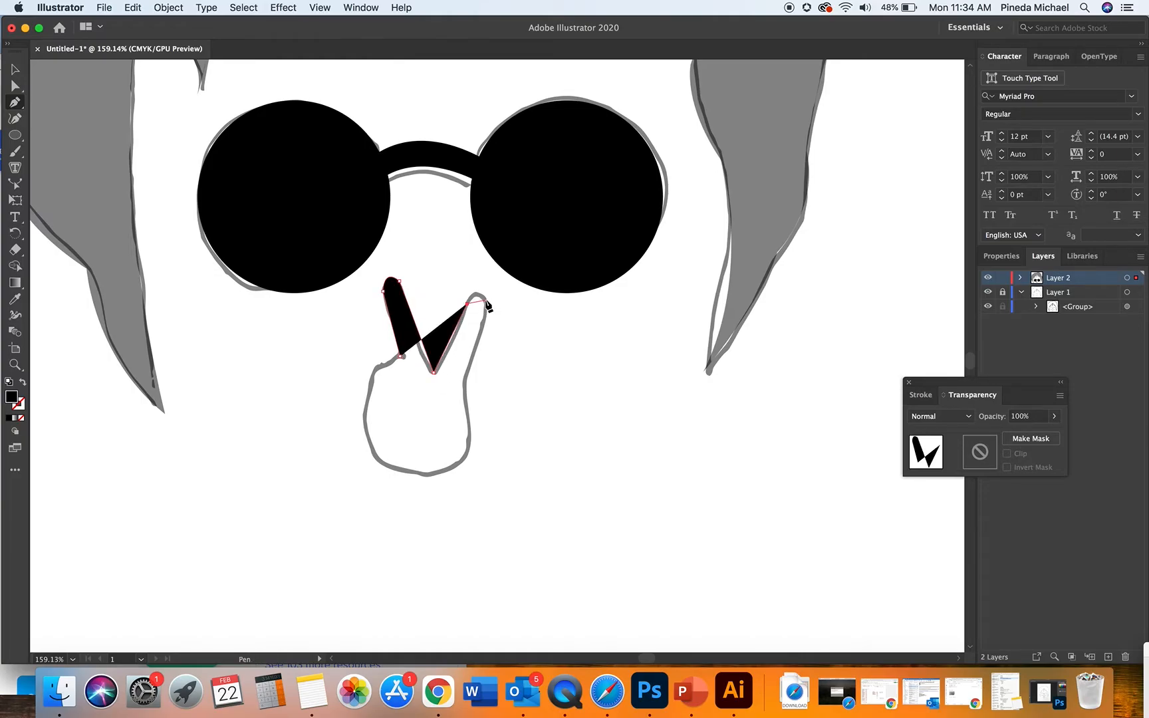
{"action": "left_click_drag", "start_coordinate": [492, 303], "coordinate": [476, 332]}
{"action": "left_click", "coordinate": [484, 316]}
{"action": "left_click", "coordinate": [463, 382]}
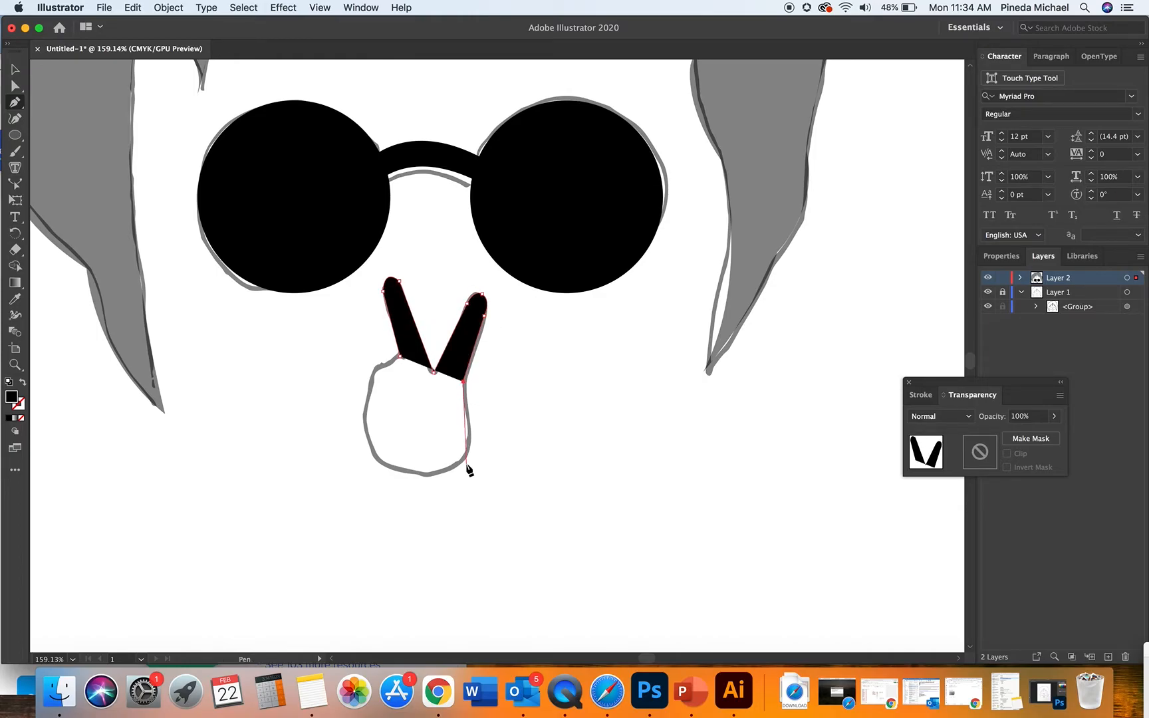
- Finish the peace-sign hand with curved points around the palm and close the Pen path at the left finger's base
{"action": "left_click_drag", "start_coordinate": [460, 462], "coordinate": [434, 499]}
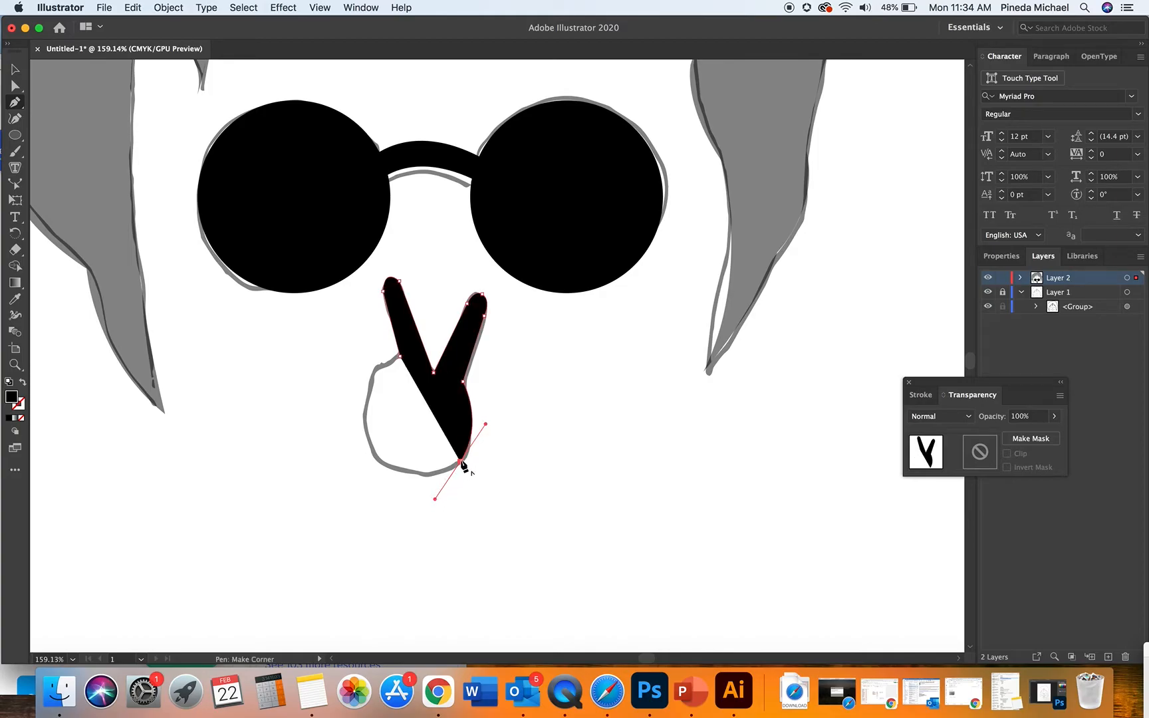
{"action": "left_click_drag", "start_coordinate": [379, 465], "coordinate": [333, 441]}
{"action": "left_click", "coordinate": [379, 464]}
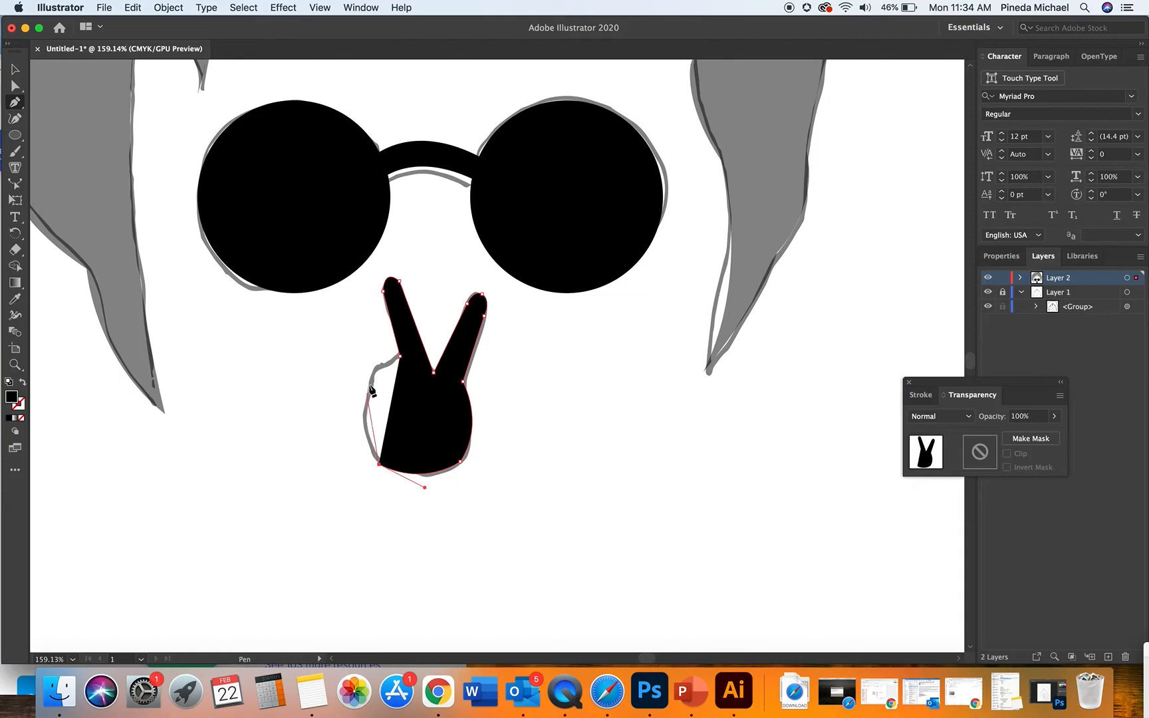
{"action": "left_click_drag", "start_coordinate": [369, 370], "coordinate": [394, 312]}
{"action": "left_click", "coordinate": [369, 369]}
{"action": "left_click_drag", "start_coordinate": [400, 356], "coordinate": [422, 357]}
{"action": "left_click", "coordinate": [14, 68]}
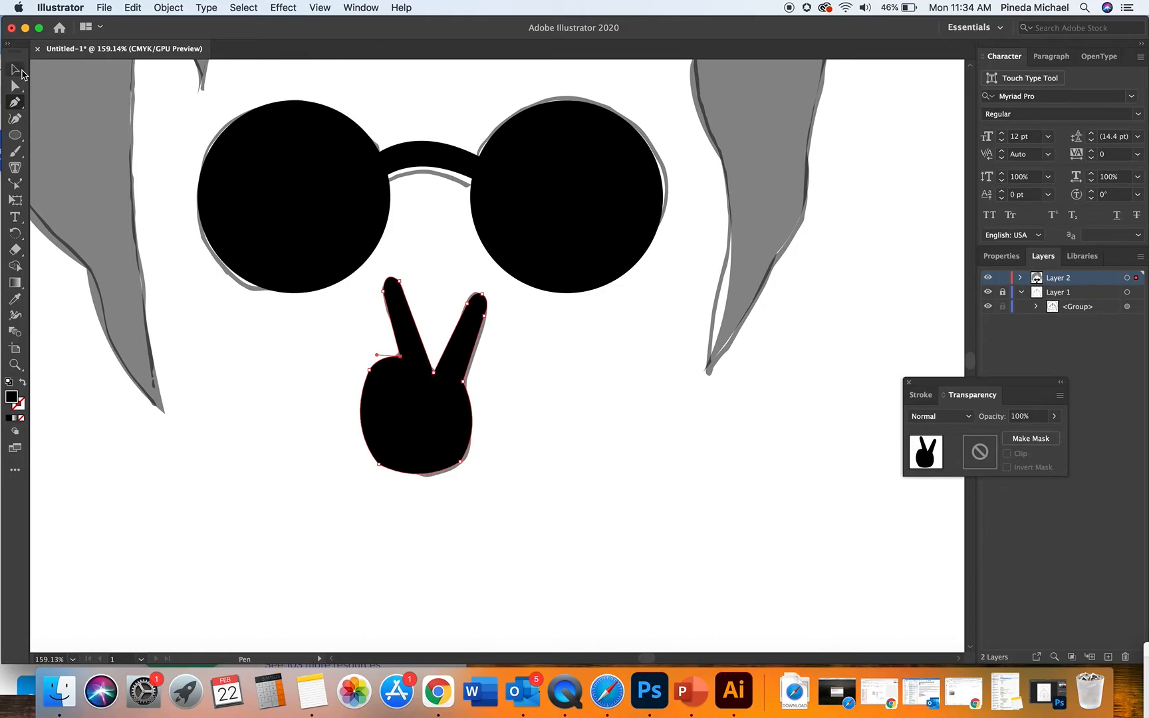
- Hide the sketch on Layer 1 so only the traced shapes show on the whole artboard
{"action": "left_click", "coordinate": [15, 364]}
{"action": "left_click", "coordinate": [539, 361], "text": "alt"}
{"action": "left_click", "coordinate": [539, 361], "text": "alt"}
{"action": "left_click", "coordinate": [539, 361], "text": "alt"}
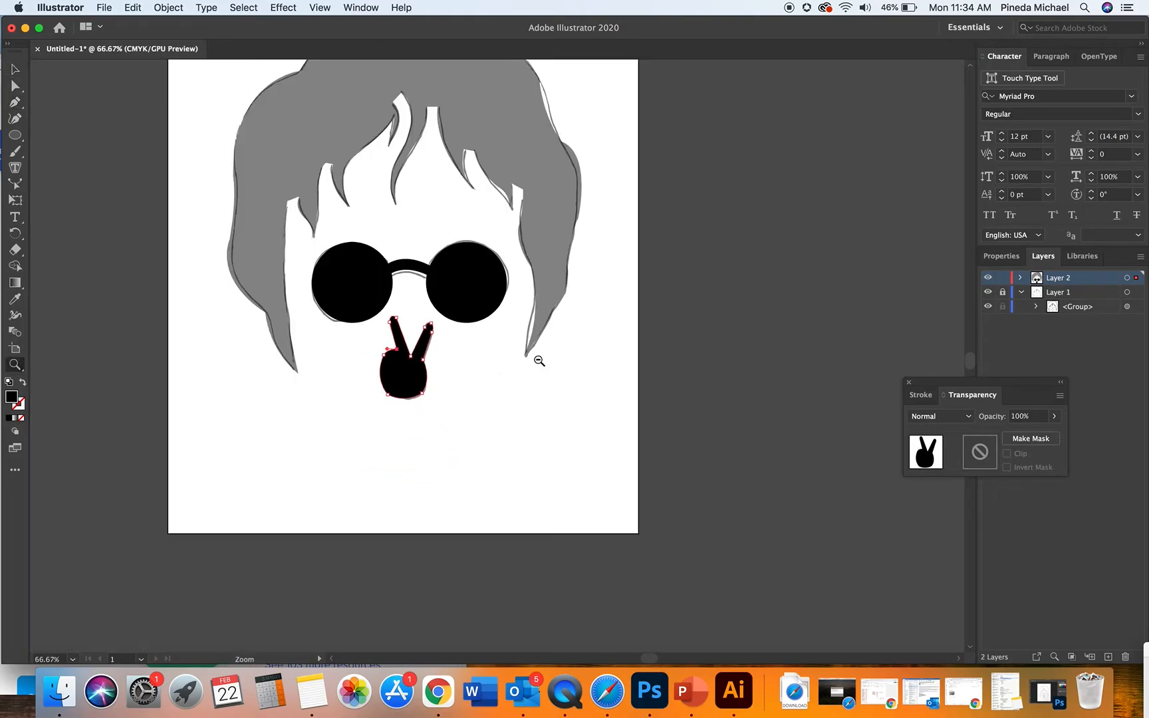
{"action": "left_click", "coordinate": [539, 361], "text": "alt"}
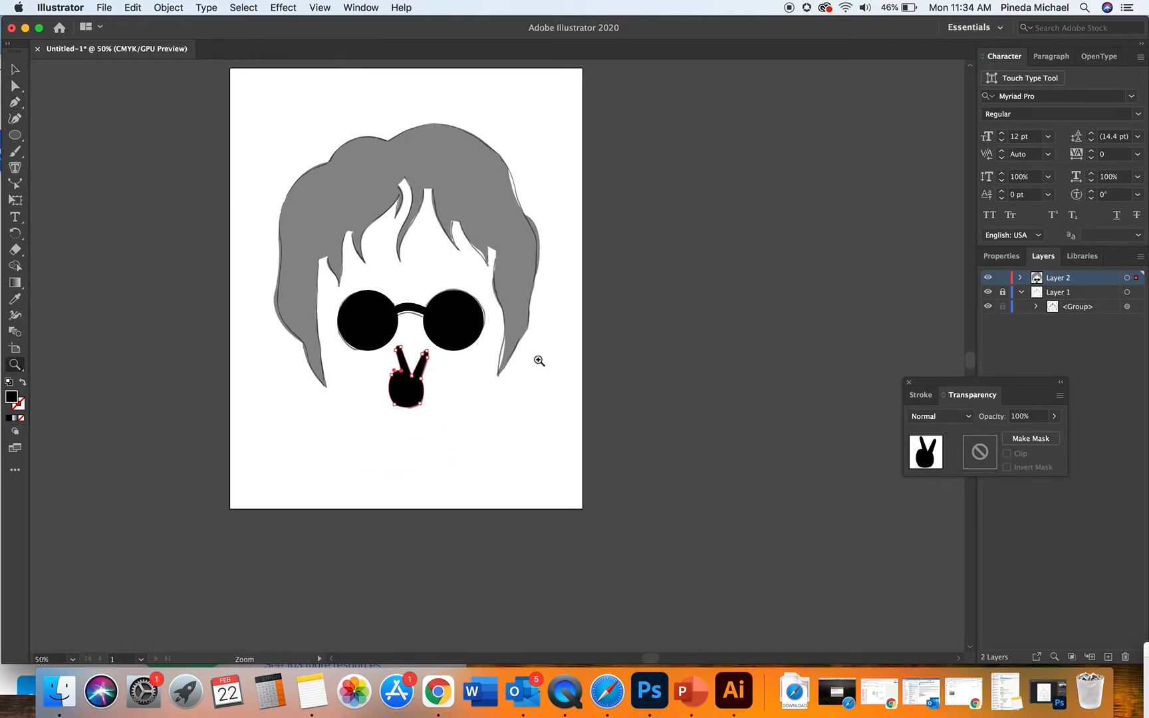
{"action": "left_click", "coordinate": [990, 305]}
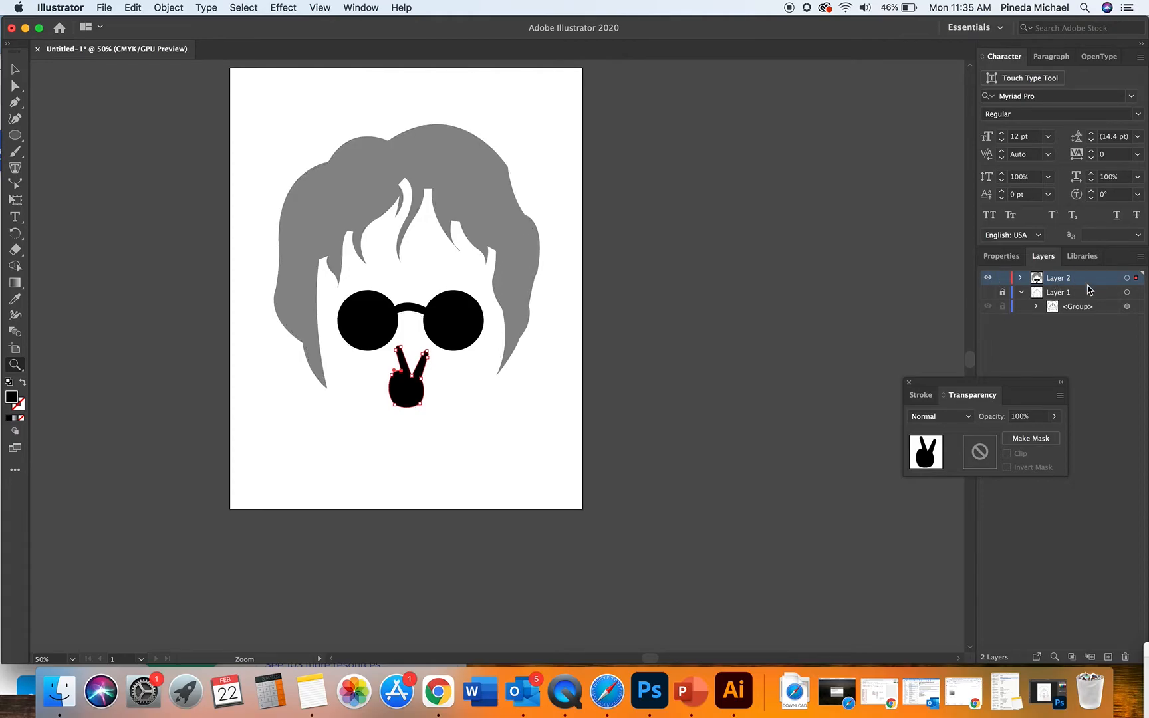
{"action": "left_click", "coordinate": [1126, 278]}
{"action": "left_click", "coordinate": [1053, 416]}
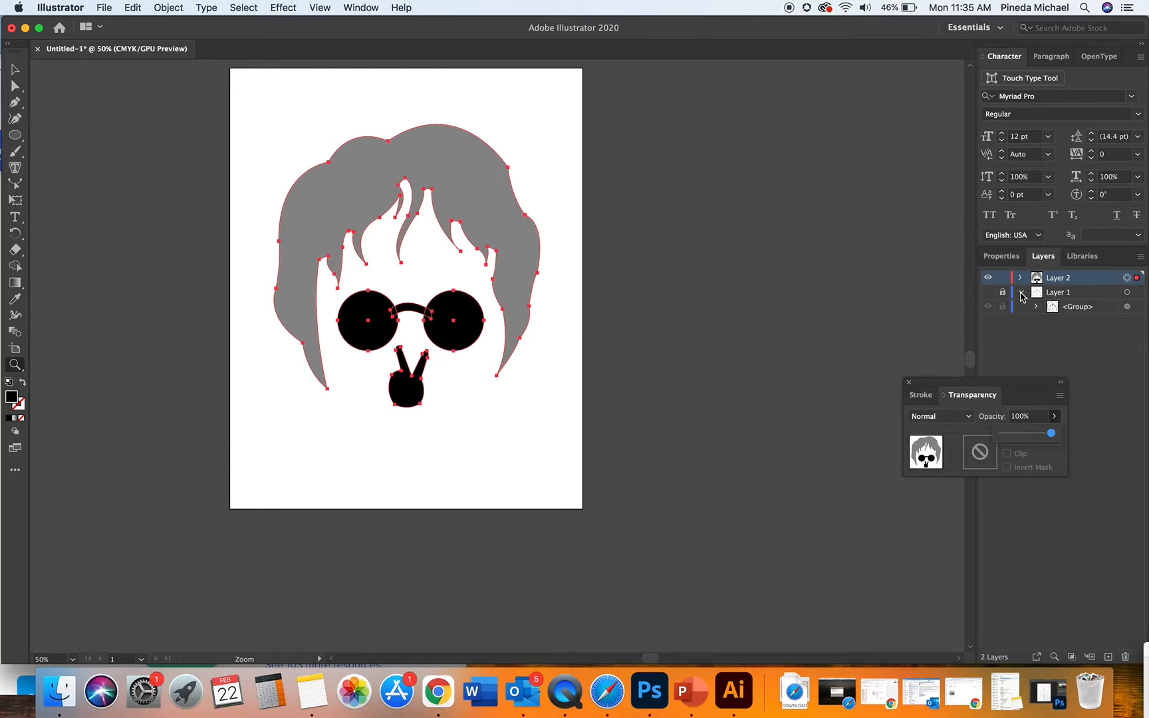
{"action": "left_click", "coordinate": [1057, 293]}
{"action": "left_click", "coordinate": [1097, 276]}
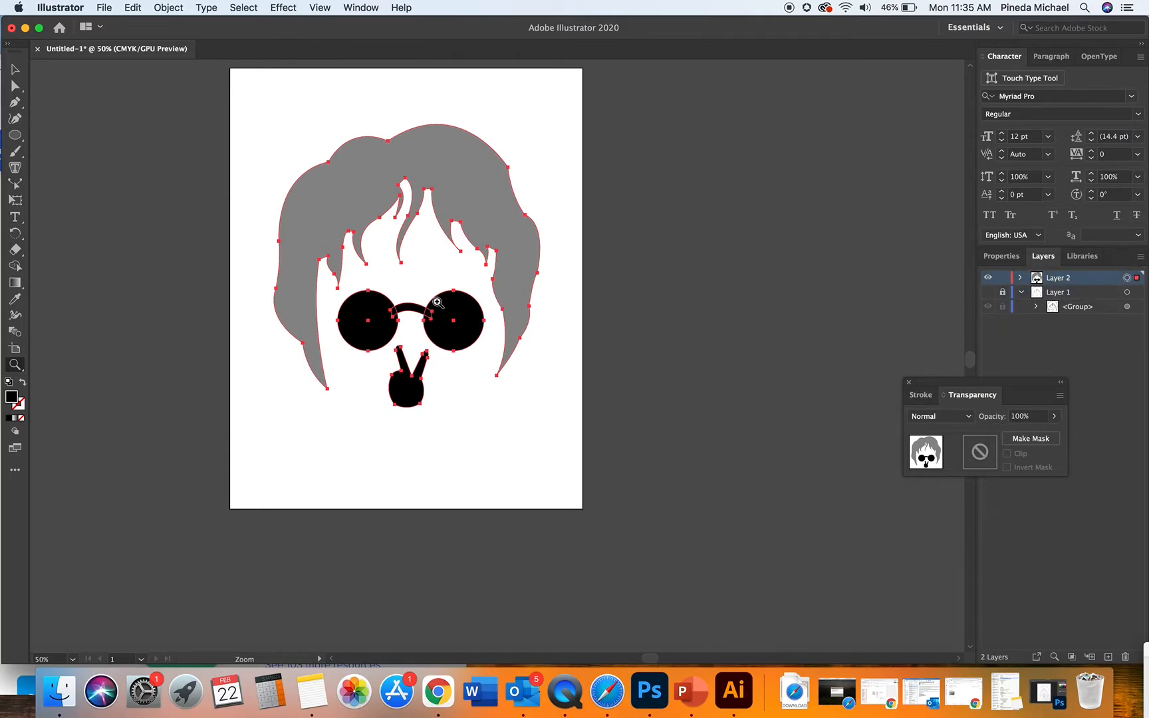
- Select only the grey hair shape, raise its opacity to 100% and deselect it
{"action": "left_click", "coordinate": [14, 69]}
{"action": "left_click", "coordinate": [276, 216]}
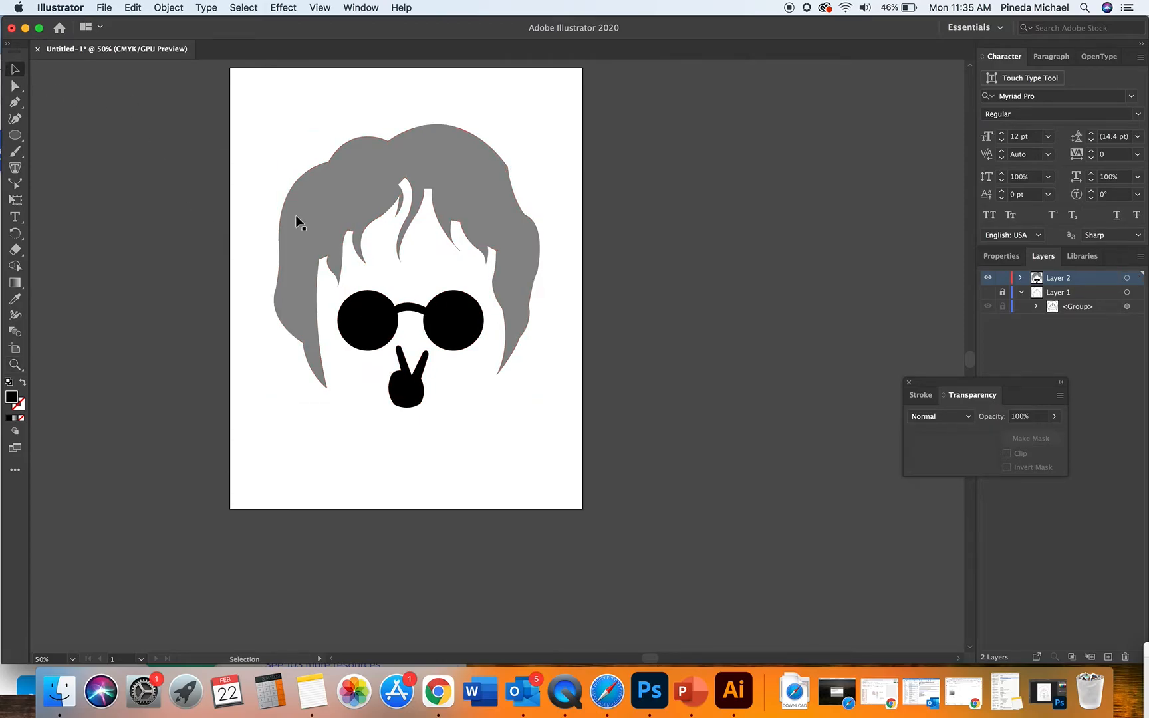
{"action": "left_click", "coordinate": [343, 190]}
{"action": "left_click", "coordinate": [1052, 419]}
{"action": "left_click", "coordinate": [1050, 429]}
{"action": "left_click", "coordinate": [619, 241]}
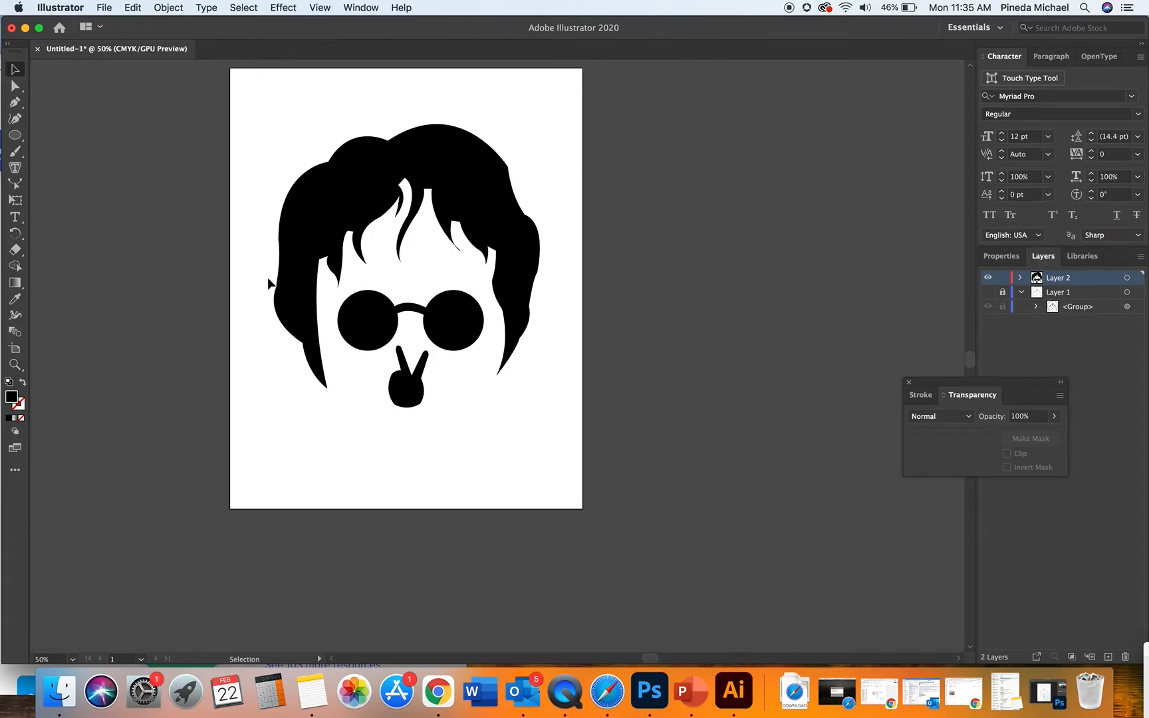
{"action": "left_click", "coordinate": [15, 348]}
{"action": "left_click", "coordinate": [14, 364]}
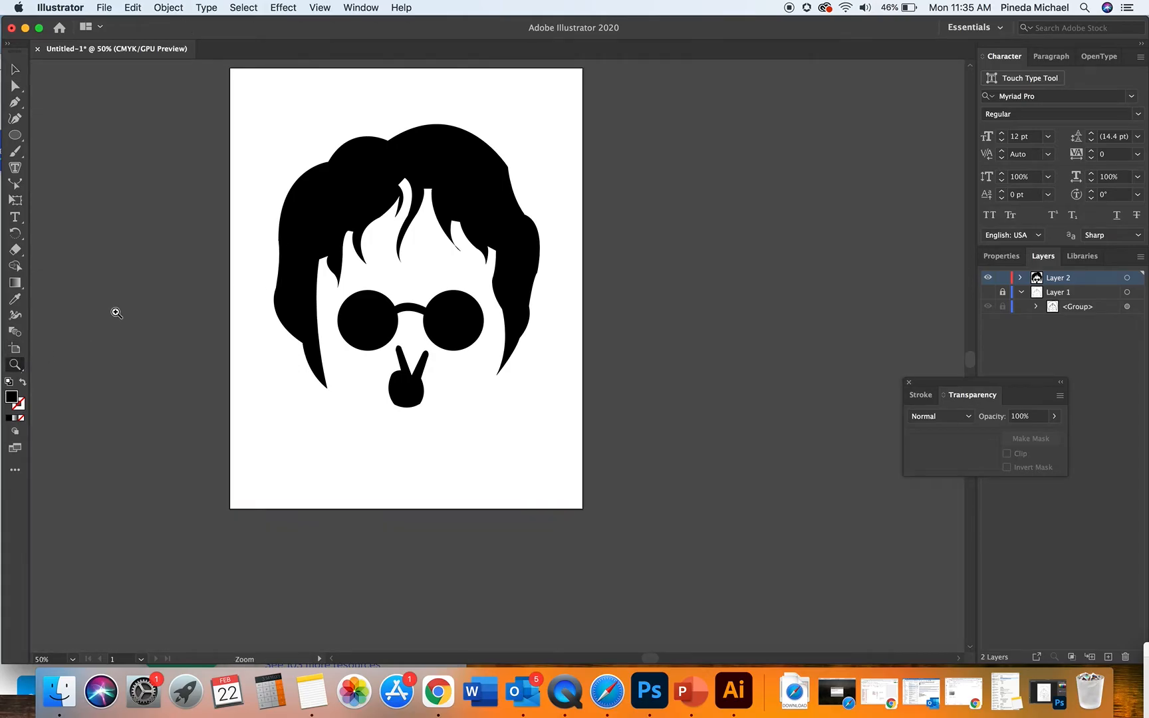
{"action": "left_click", "coordinate": [417, 248]}
{"action": "scroll", "coordinate": [624, 367], "scroll_direction": "down", "scroll_amount": 3}
{"action": "scroll", "coordinate": [624, 368], "scroll_direction": "right", "scroll_amount": 2}
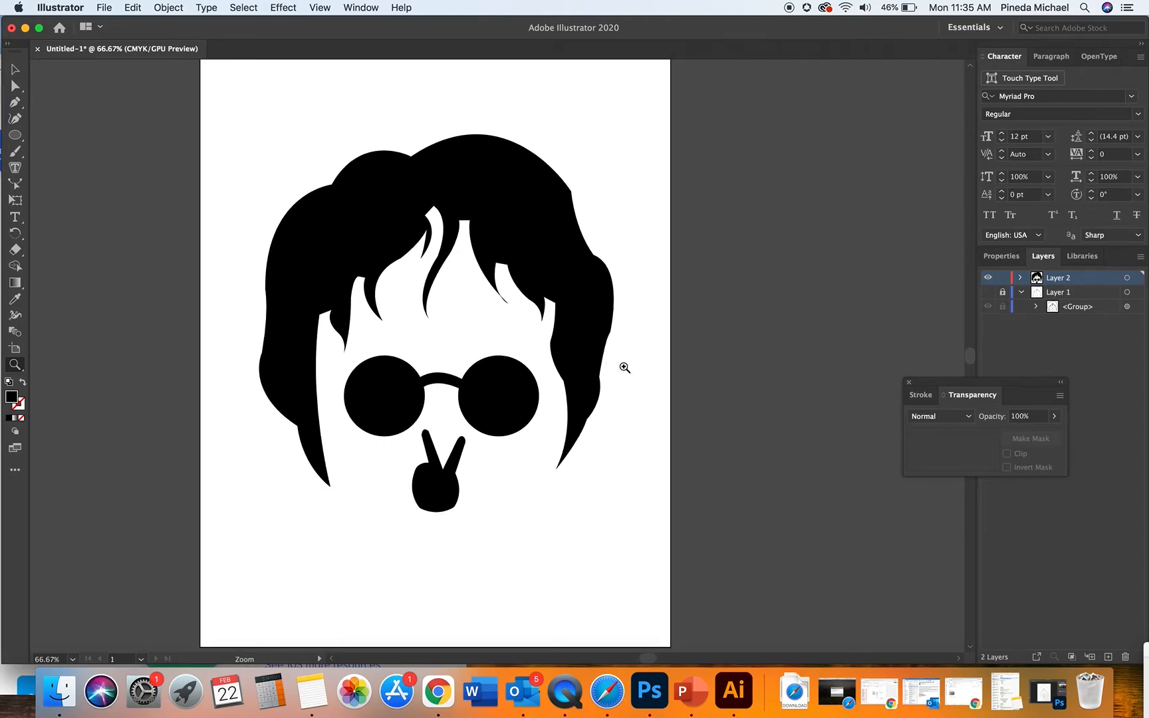
{"action": "left_click", "coordinate": [624, 367], "text": "alt"}
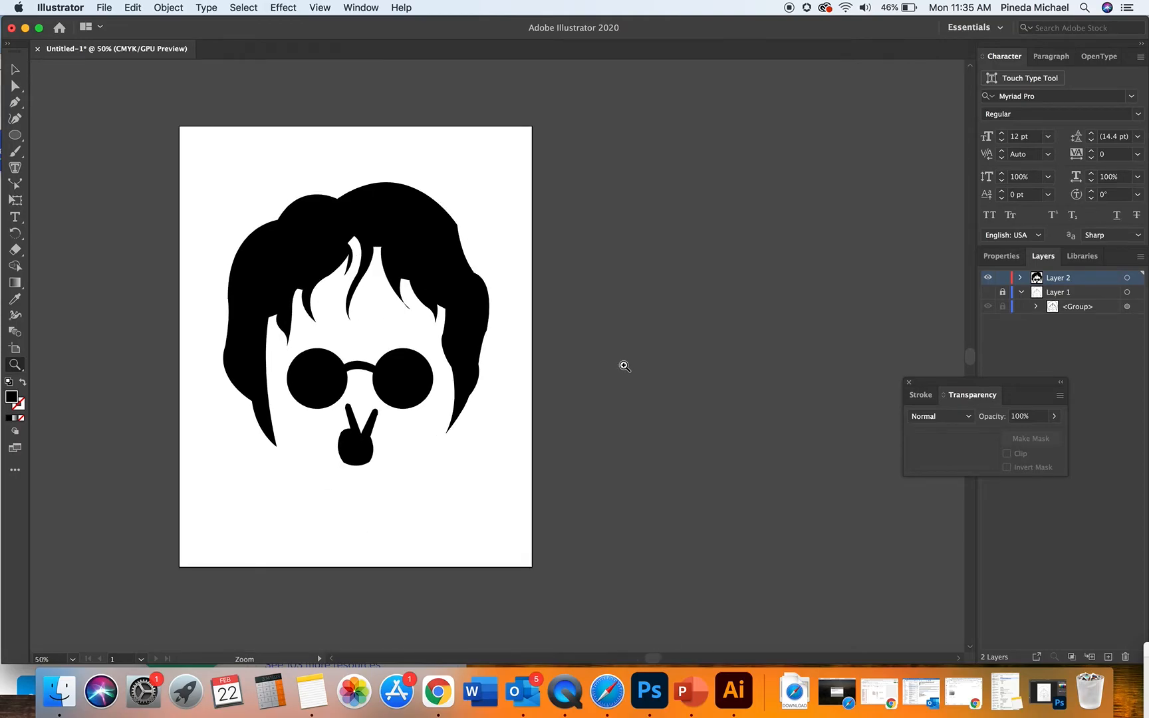
- Place the linked image Hands.jpg in the document and position it beside the artboard
{"action": "left_click", "coordinate": [102, 8]}
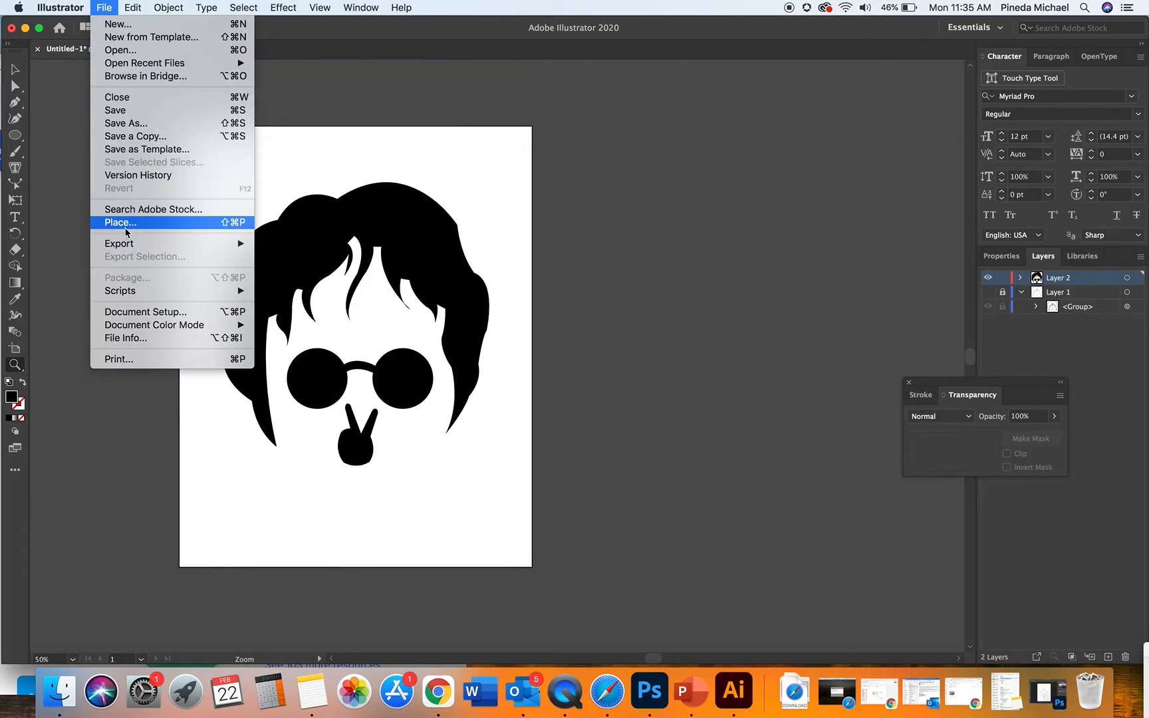
{"action": "left_click", "coordinate": [211, 230]}
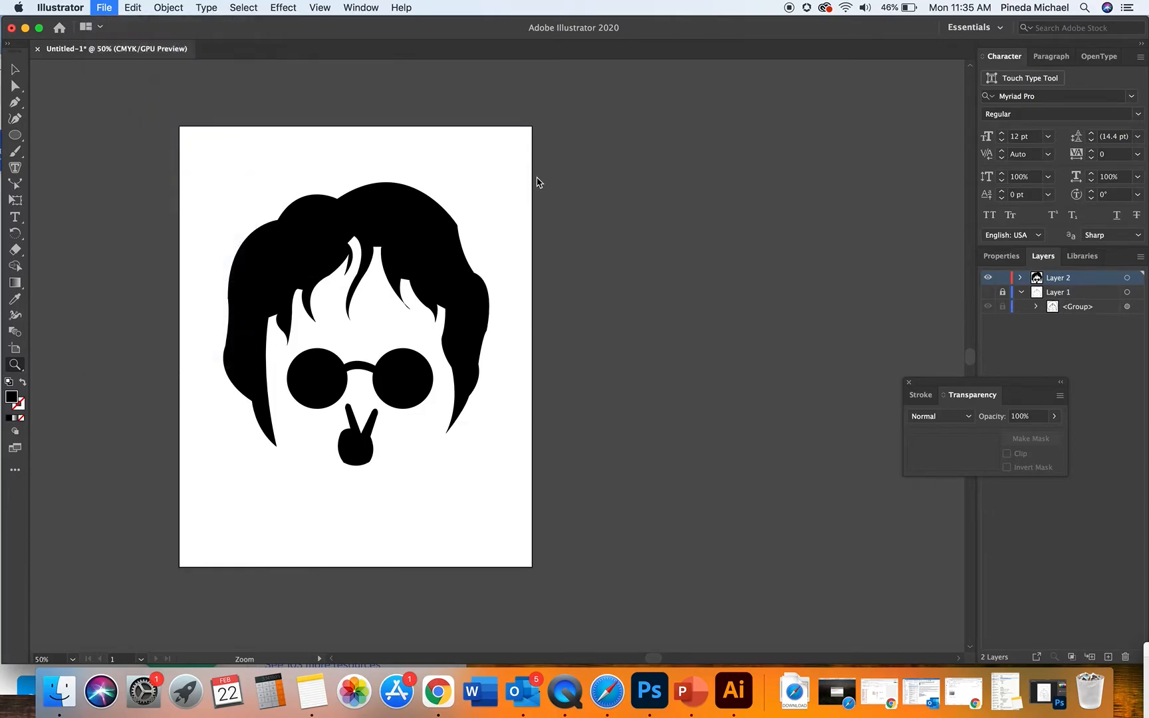
{"action": "left_click", "coordinate": [526, 189]}
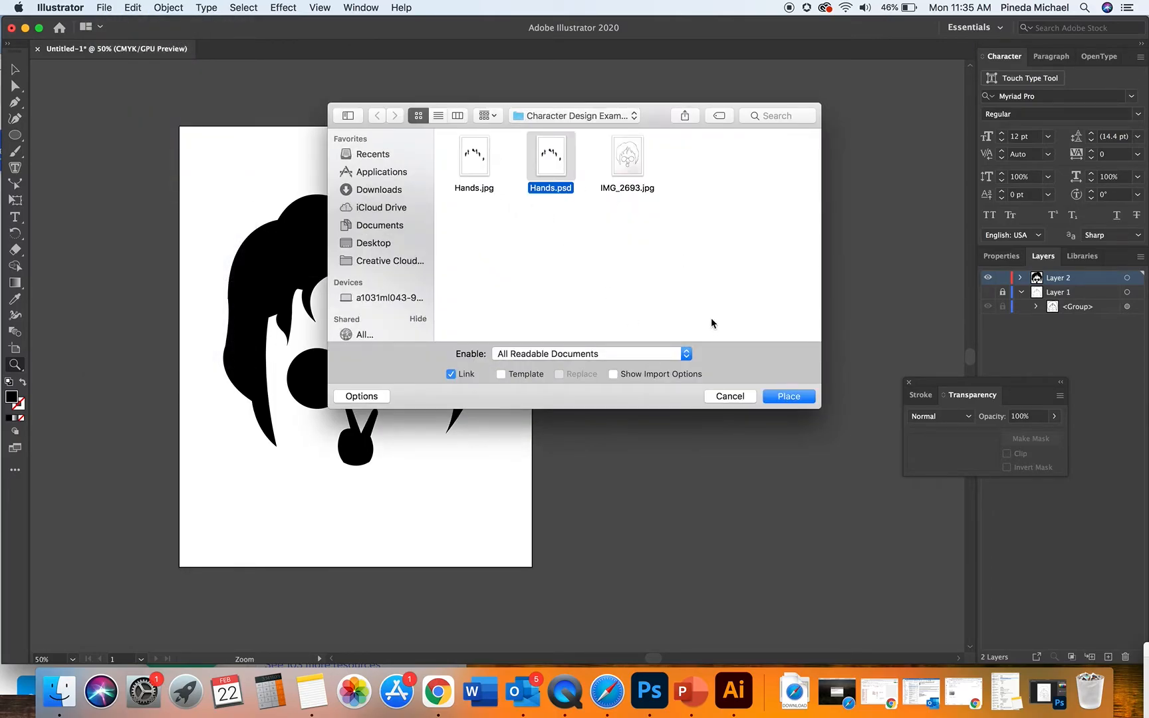
{"action": "left_click", "coordinate": [479, 176]}
{"action": "left_click", "coordinate": [789, 396]}
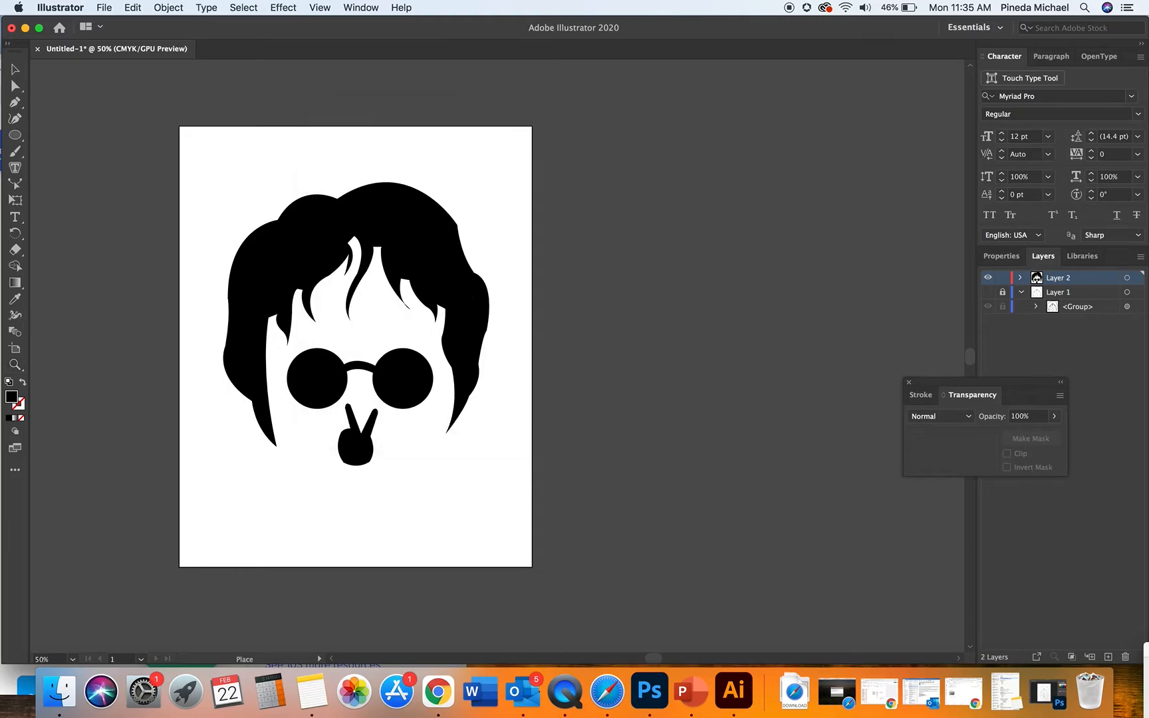
{"action": "left_click", "coordinate": [541, 209]}
{"action": "key", "text": "v"}
{"action": "left_click_drag", "start_coordinate": [669, 384], "coordinate": [670, 229]}
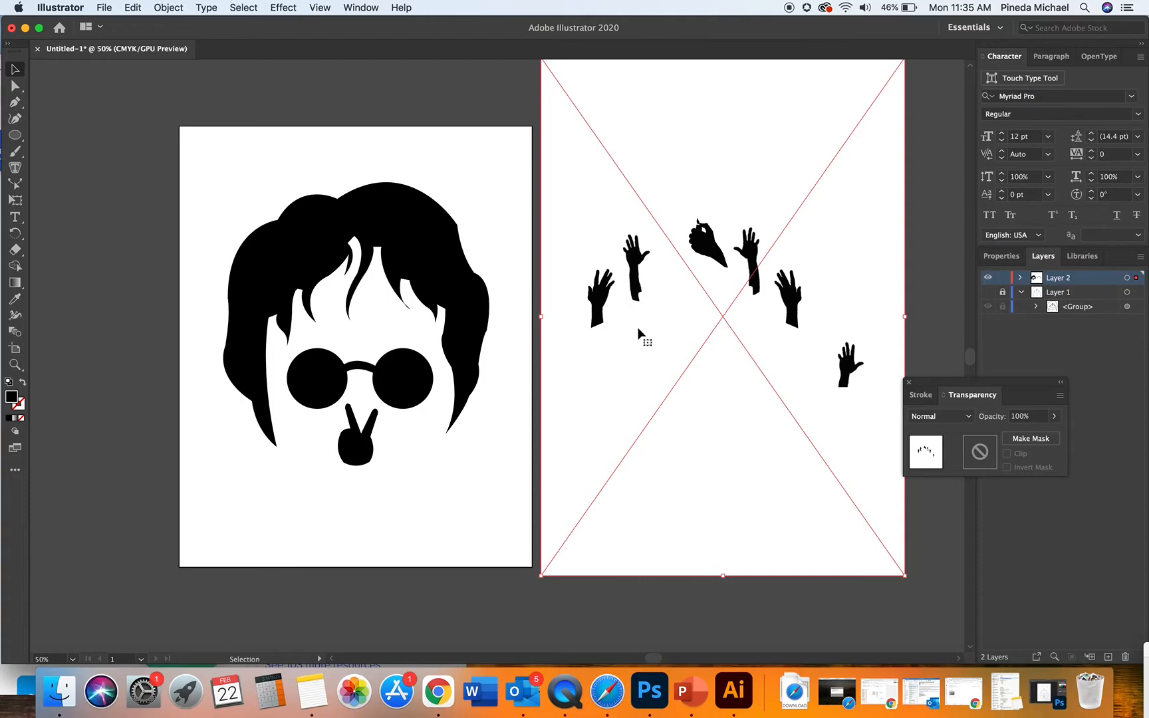
- Switch to Photoshop, add a new empty layer to IMG_2693.jpg and hide the Background layer
{"action": "left_click", "coordinate": [649, 690]}
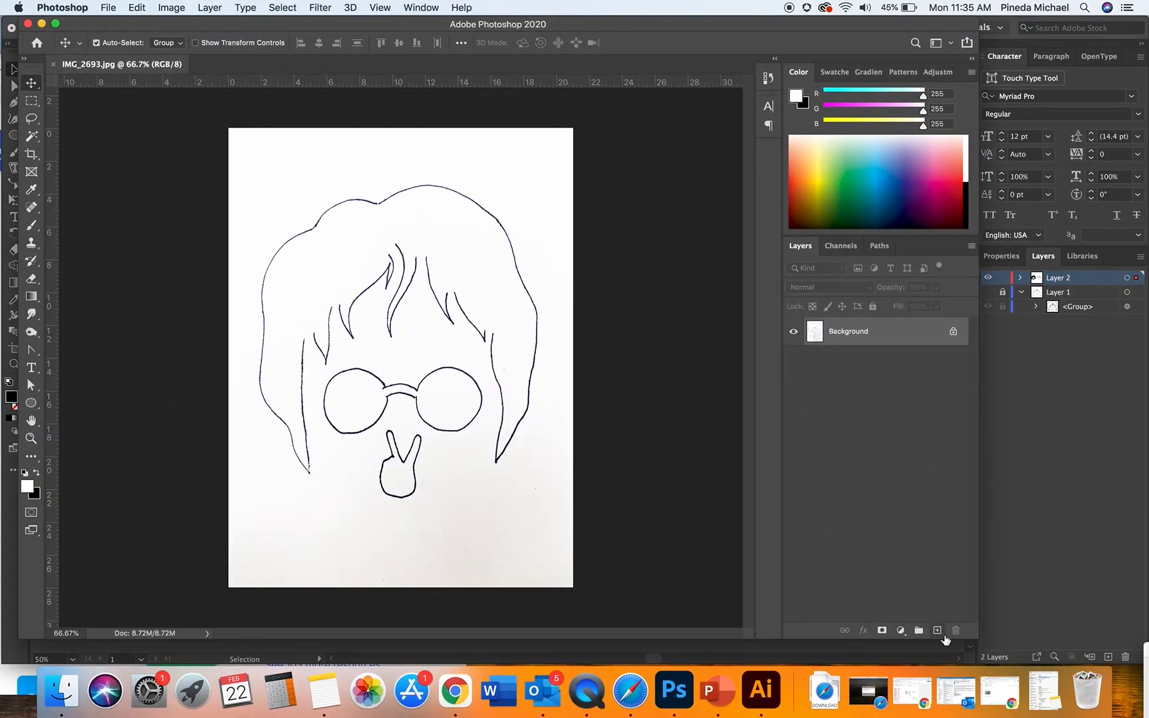
{"action": "left_click", "coordinate": [937, 630]}
{"action": "left_click", "coordinate": [793, 360]}
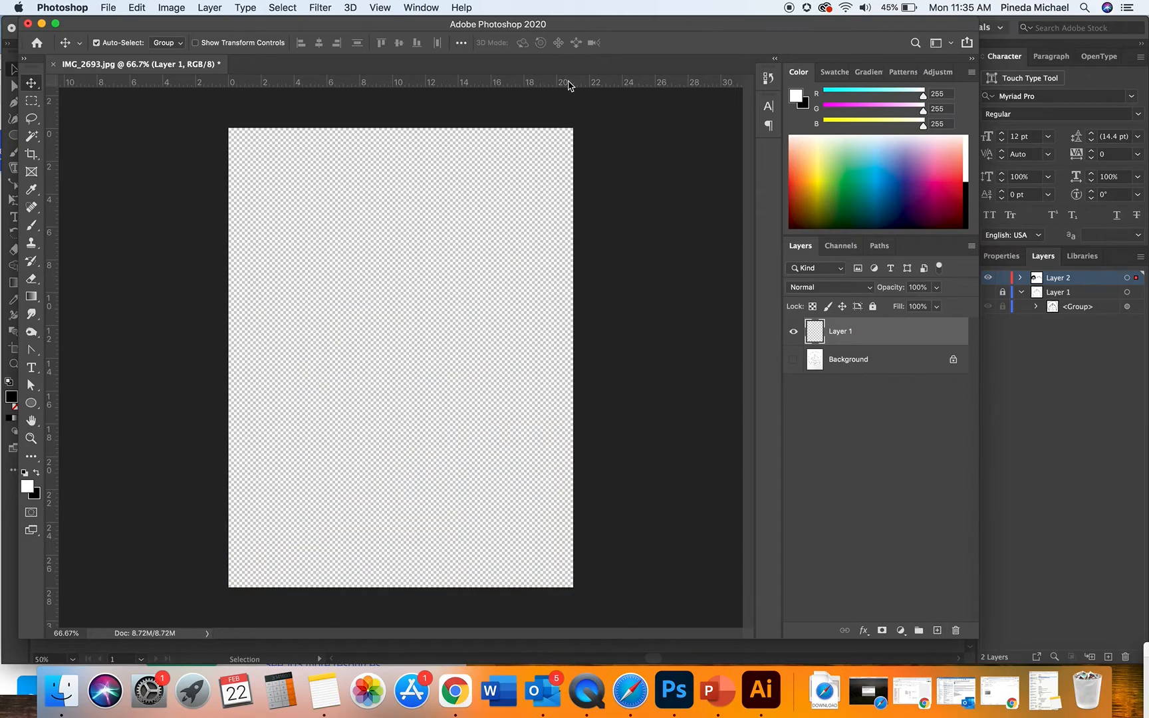
- Copy the raised-hand photo from the "hand raised" Google image search in Chrome onto the new Photoshop layer
{"action": "left_click", "coordinate": [445, 691]}
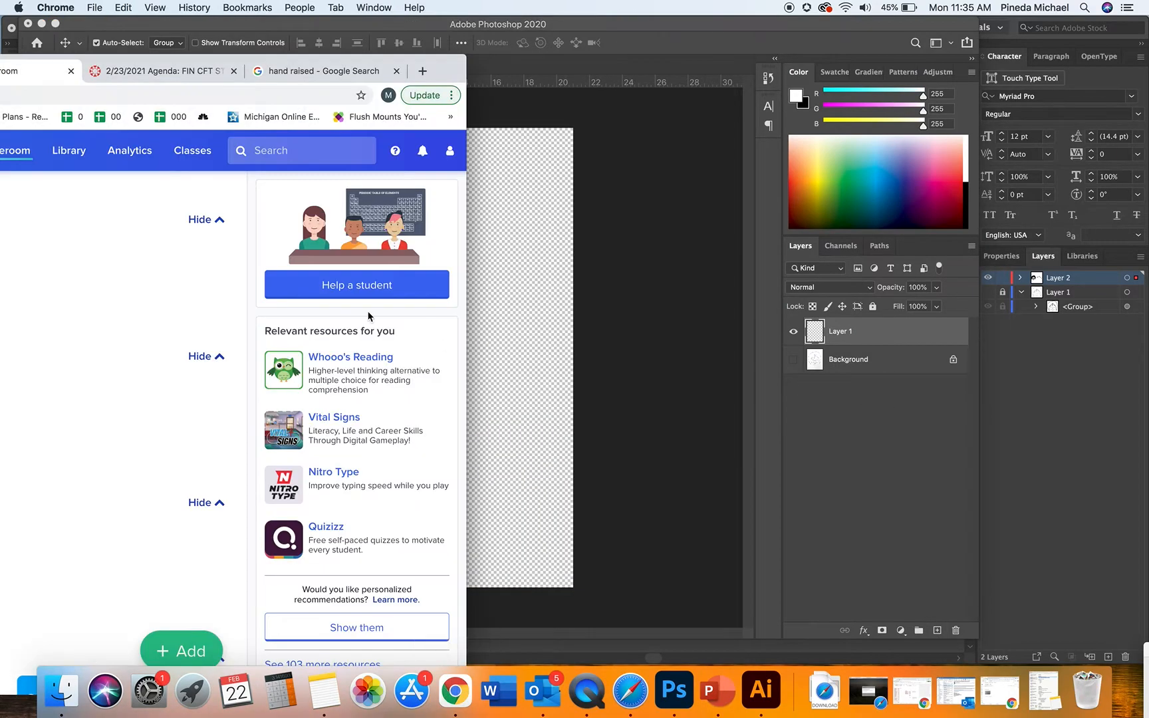
{"action": "left_click", "coordinate": [307, 69]}
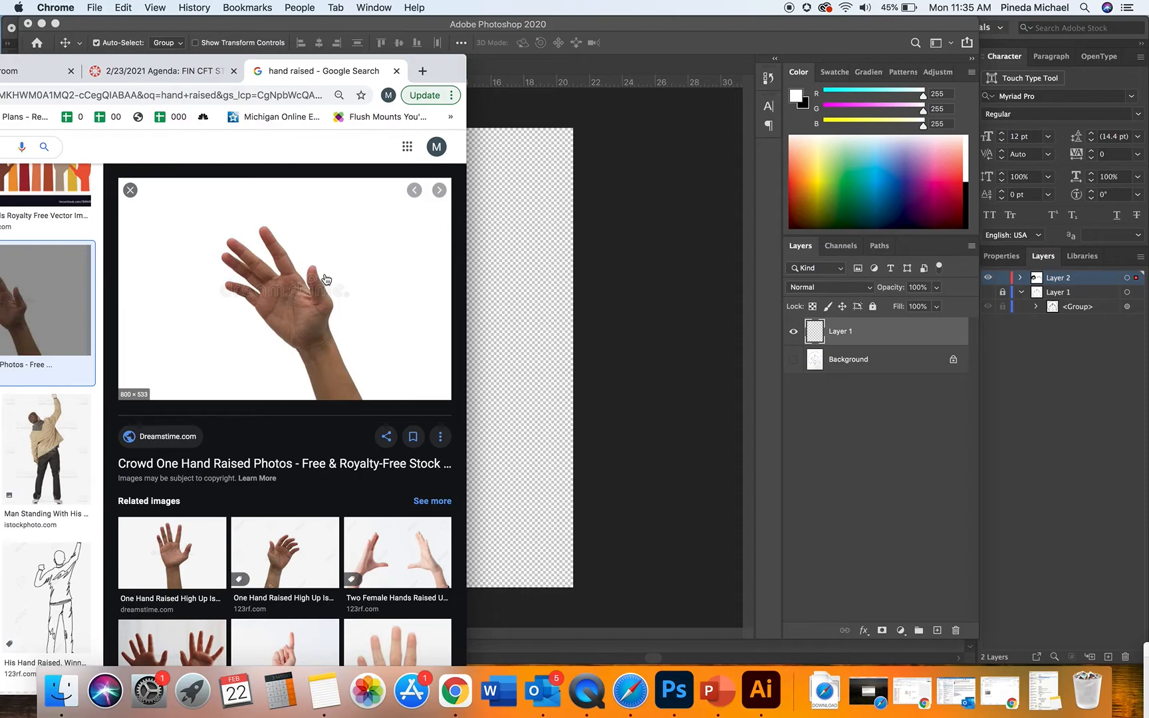
{"action": "left_click_drag", "start_coordinate": [261, 263], "coordinate": [391, 253]}
- Select the white area around the hand photo with the Magic Wand, delete it and deselect
{"action": "left_click", "coordinate": [31, 135]}
{"action": "left_click", "coordinate": [444, 234]}
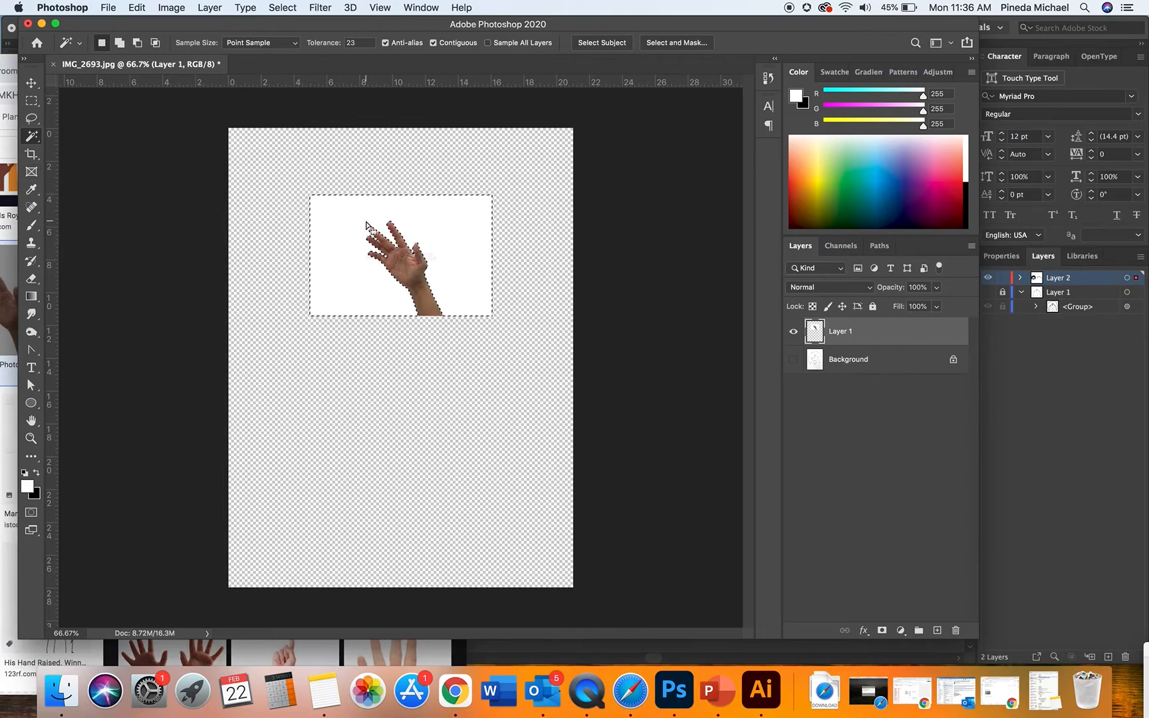
{"action": "key", "text": "Delete"}
{"action": "key", "text": "super+d"}
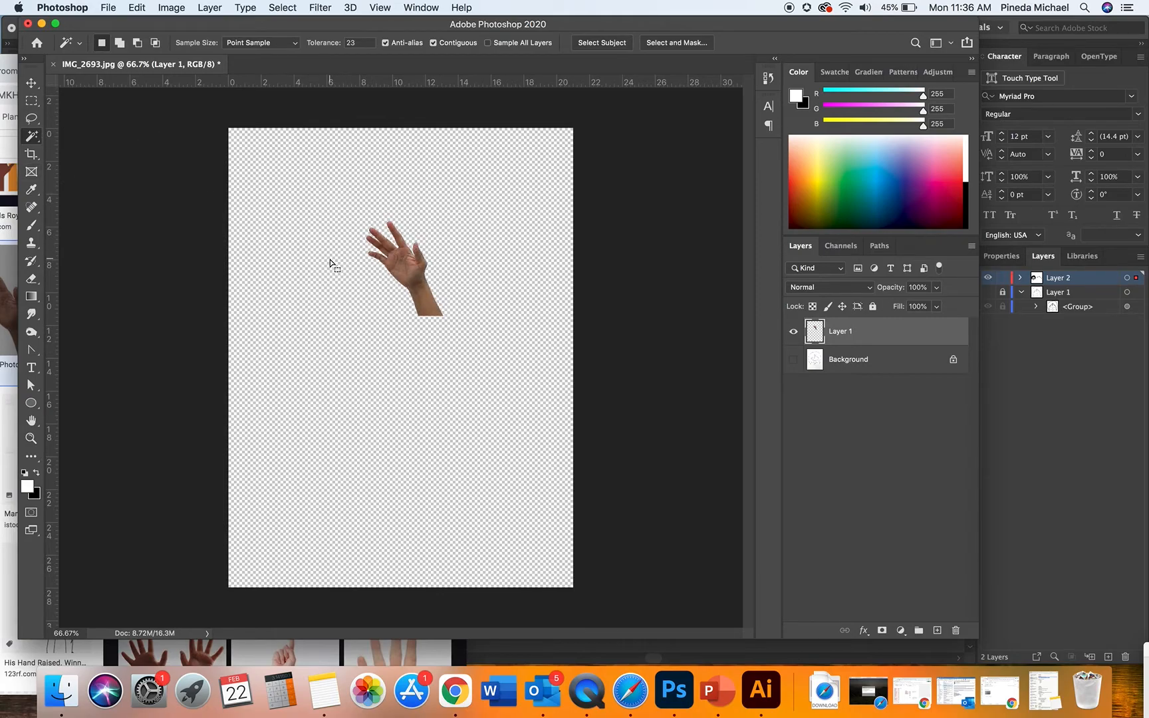
- Apply a black Color Overlay layer style at 100% opacity to the cut-out hand on Layer 1
{"action": "double_click", "coordinate": [910, 332]}
{"action": "left_click", "coordinate": [1064, 184]}
{"action": "double_click", "coordinate": [906, 334]}
{"action": "left_click", "coordinate": [679, 321]}
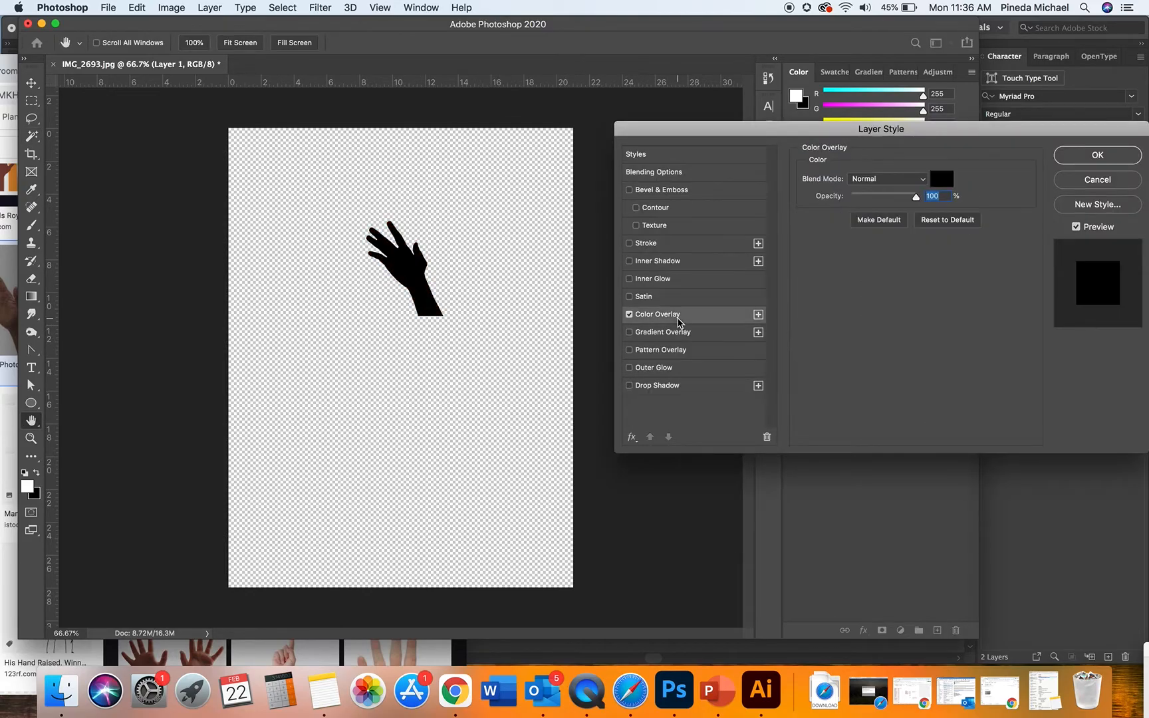
{"action": "left_click", "coordinate": [1097, 155]}
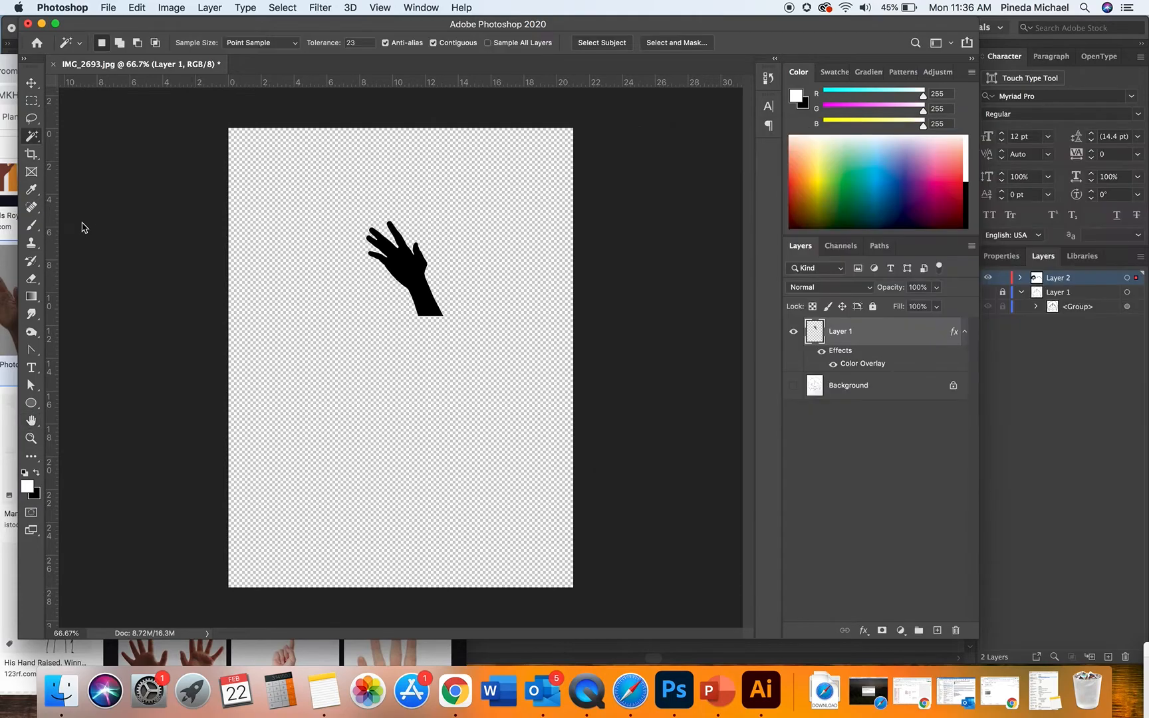
- Return to Illustrator and convert the placed hands image to vector paths with Image Trace's Make and Expand
{"action": "left_click", "coordinate": [40, 24]}
{"action": "left_click", "coordinate": [708, 291]}
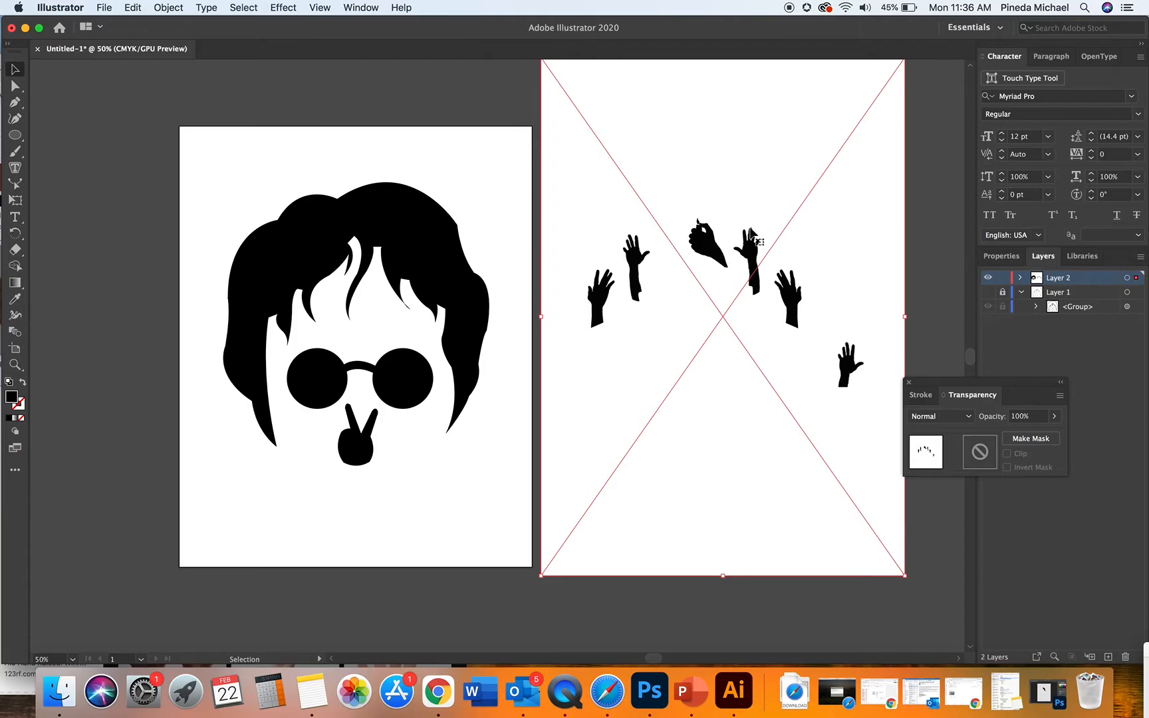
{"action": "left_click", "coordinate": [165, 8]}
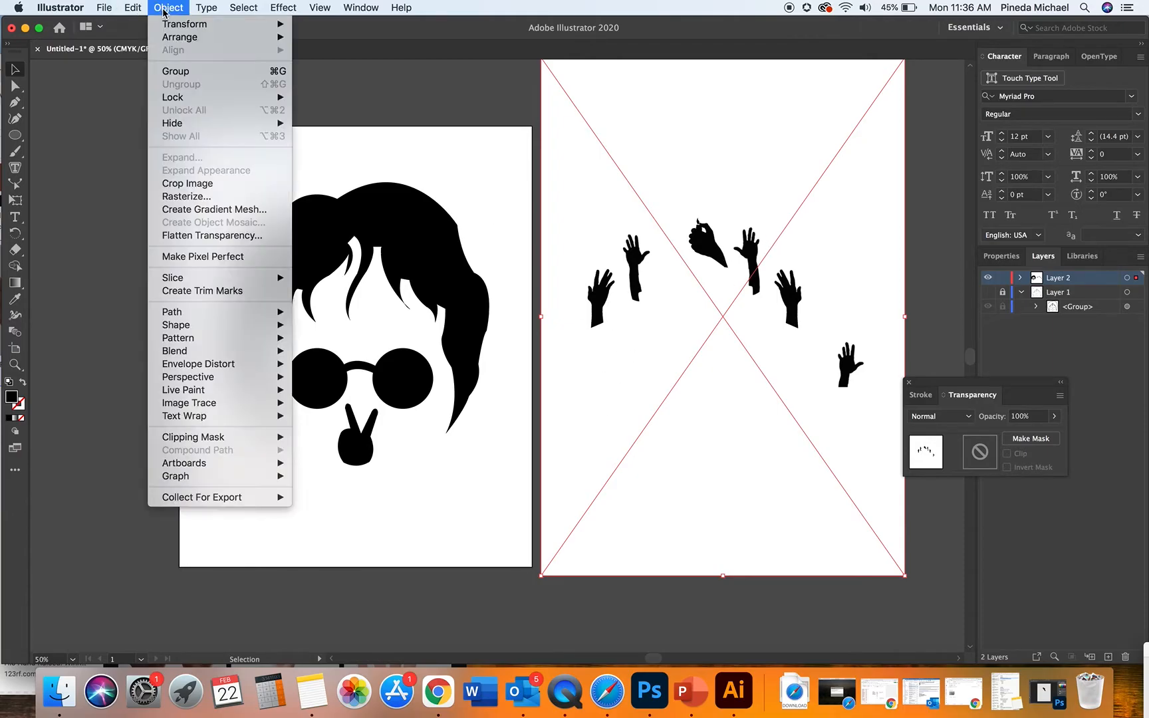
{"action": "mouse_move", "coordinate": [260, 404]}
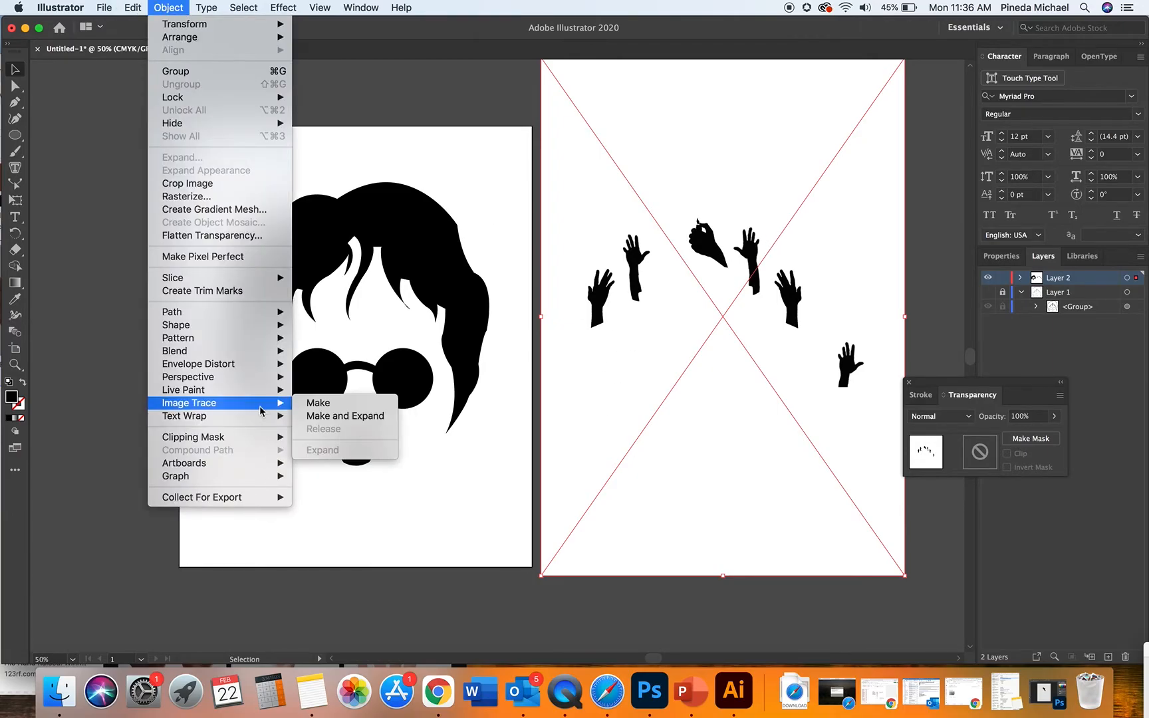
{"action": "left_click", "coordinate": [346, 417]}
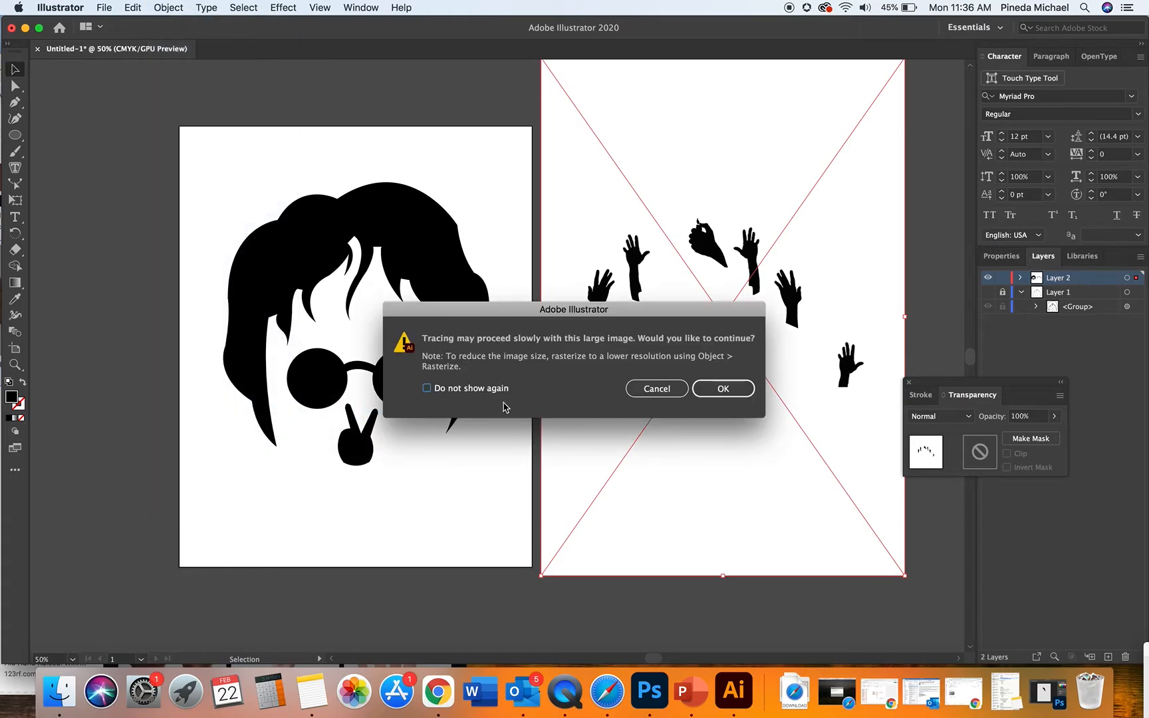
{"action": "left_click", "coordinate": [722, 387]}
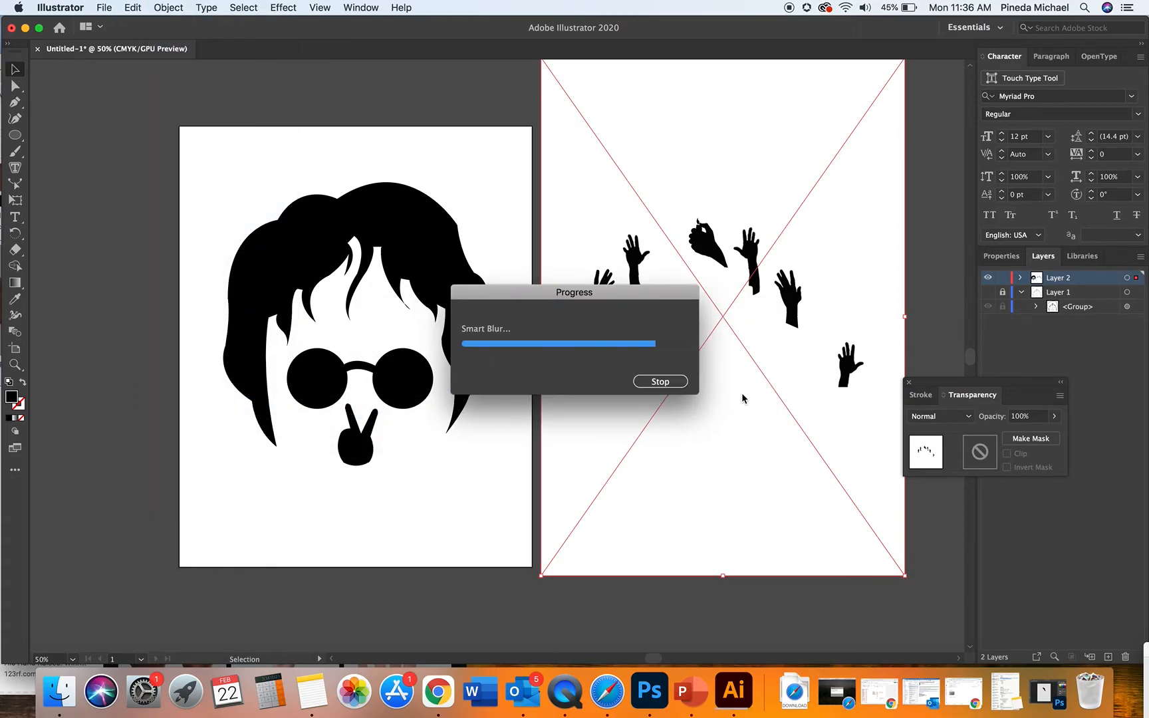
- Select every white shape of the traced hands artwork by matching fill color and delete them, leaving only the black hands
{"action": "key", "text": "a"}
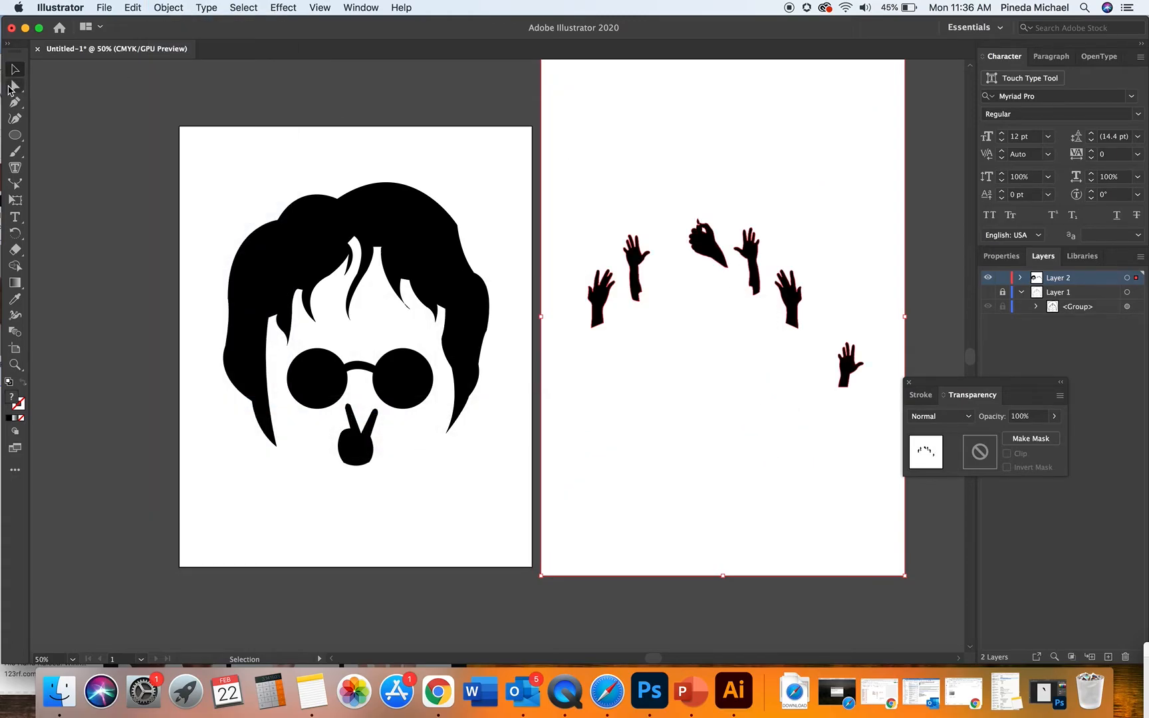
{"action": "key", "text": "super+a"}
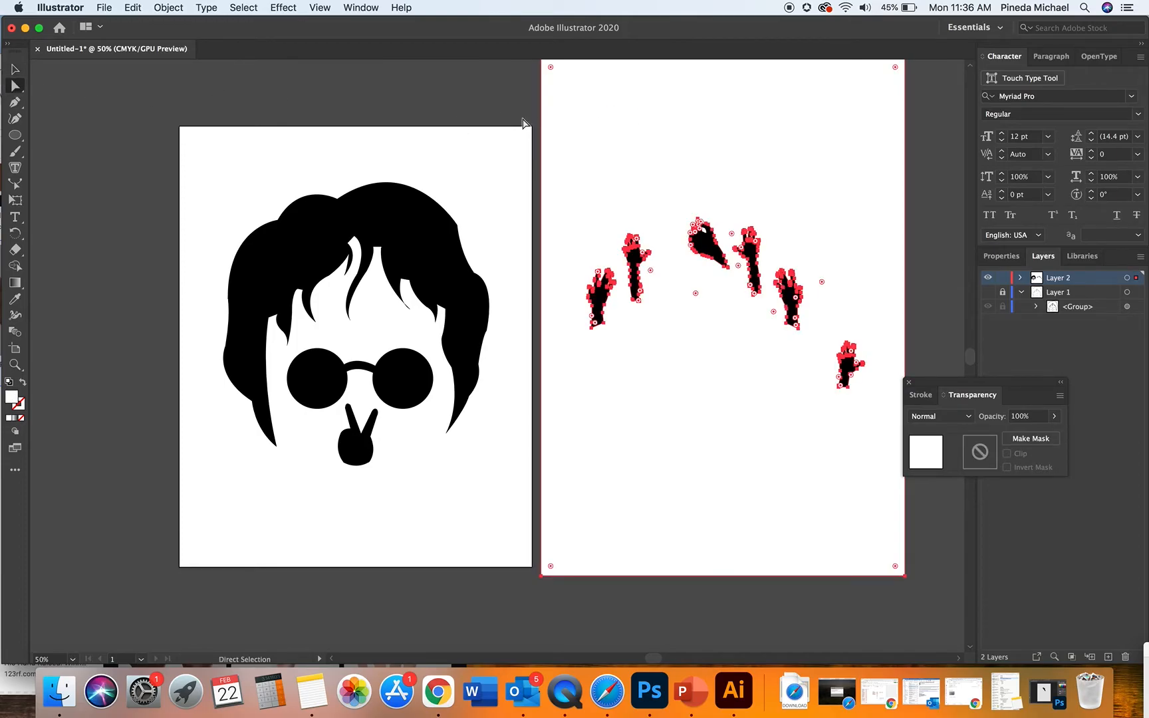
{"action": "left_click", "coordinate": [633, 113]}
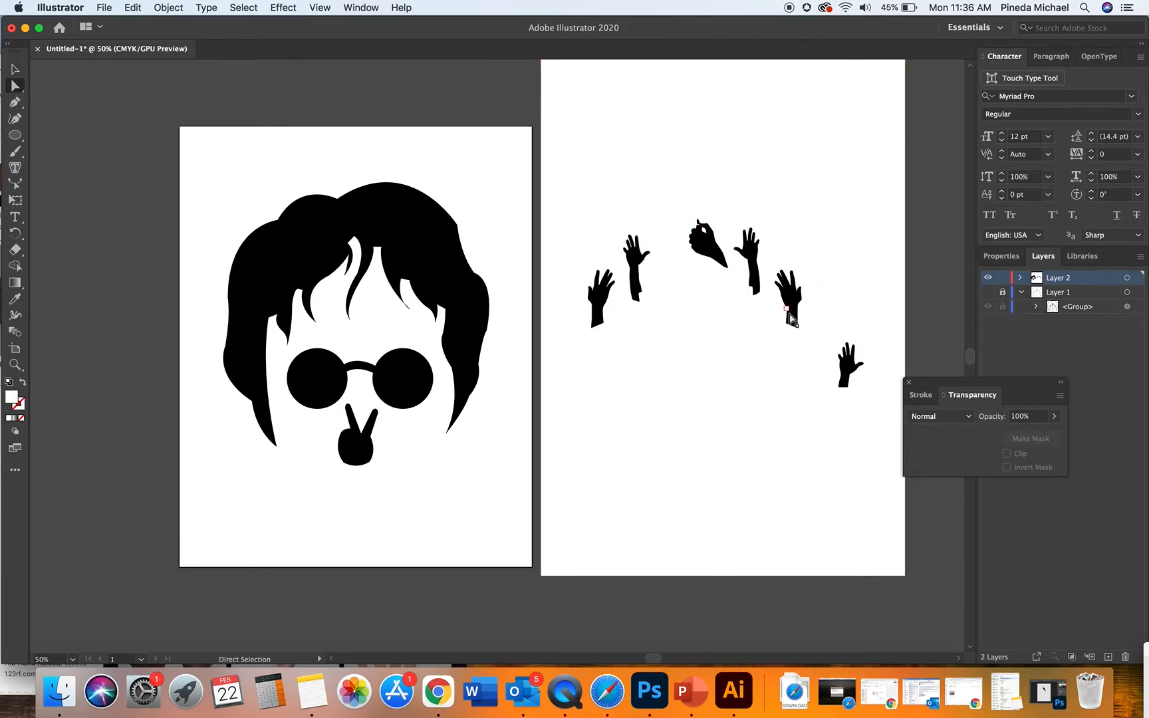
{"action": "key", "text": "super+a"}
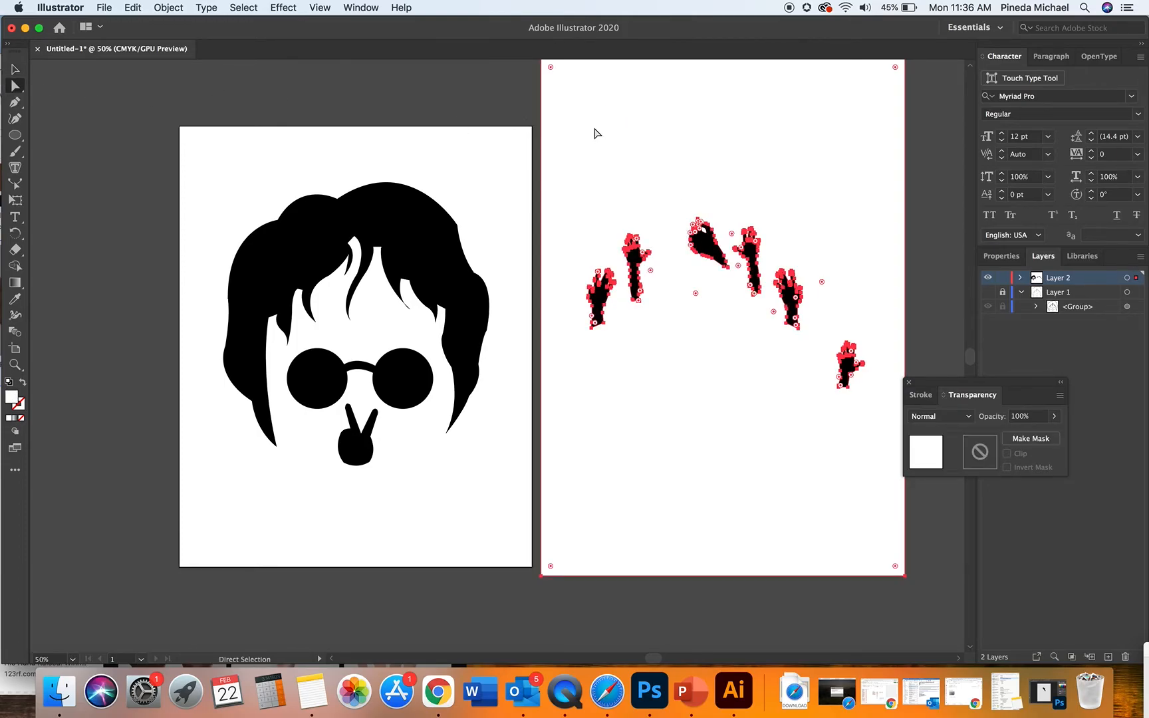
{"action": "left_click", "coordinate": [244, 7]}
{"action": "mouse_move", "coordinate": [346, 136]}
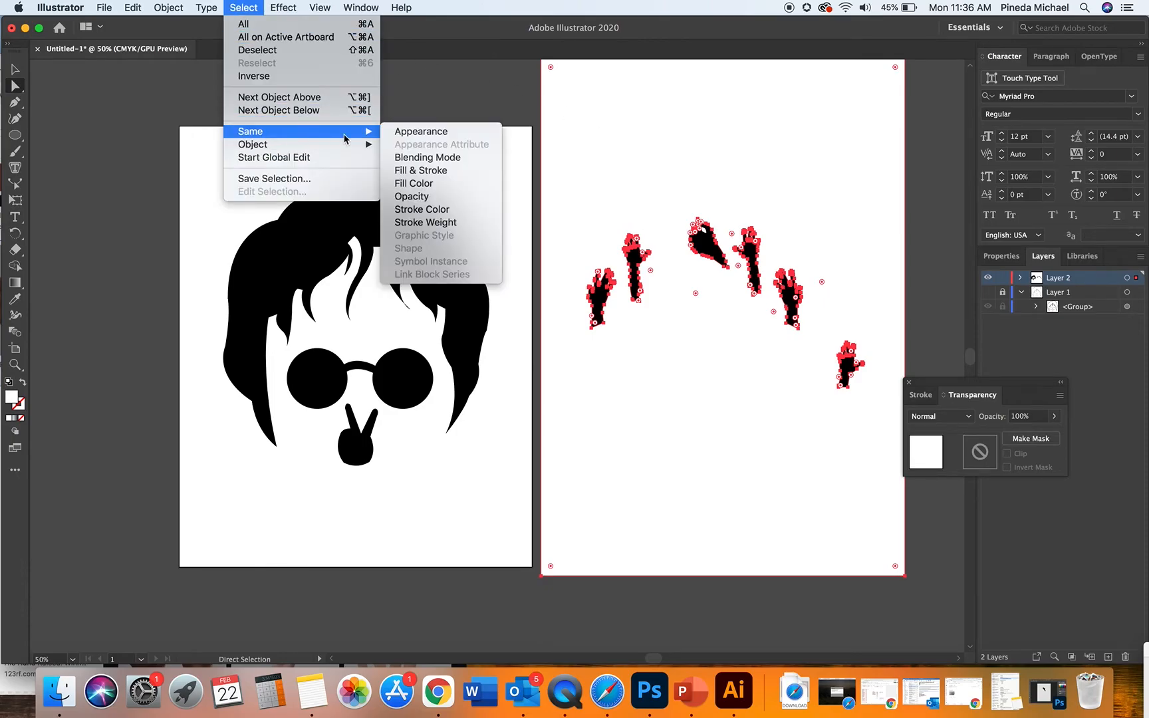
{"action": "left_click", "coordinate": [432, 183]}
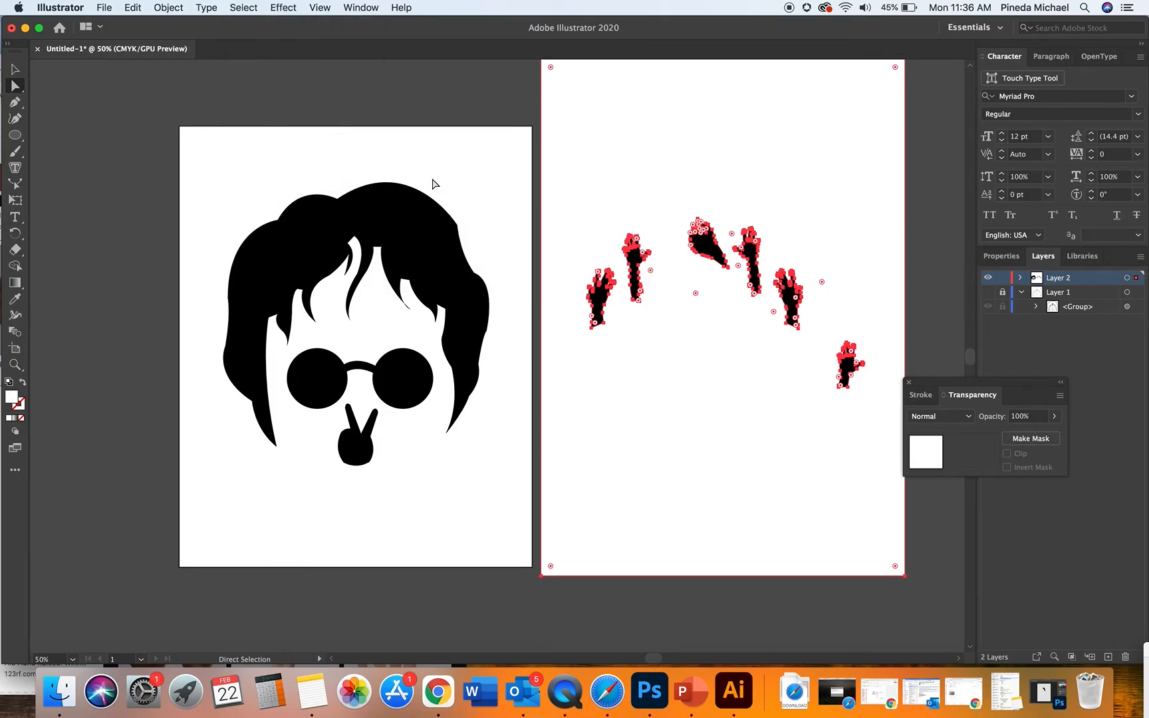
{"action": "key", "text": "Delete"}
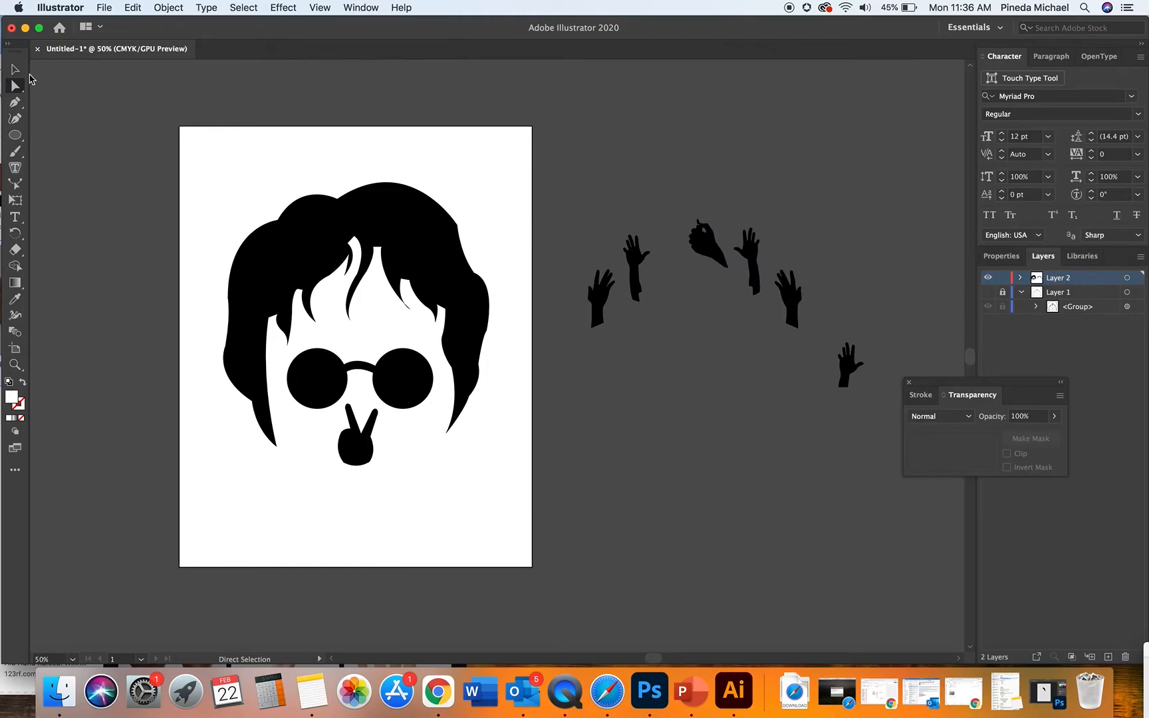
- Move the whole group of black hands higher up on the pasteboard beside the artboard
{"action": "left_click", "coordinate": [15, 69]}
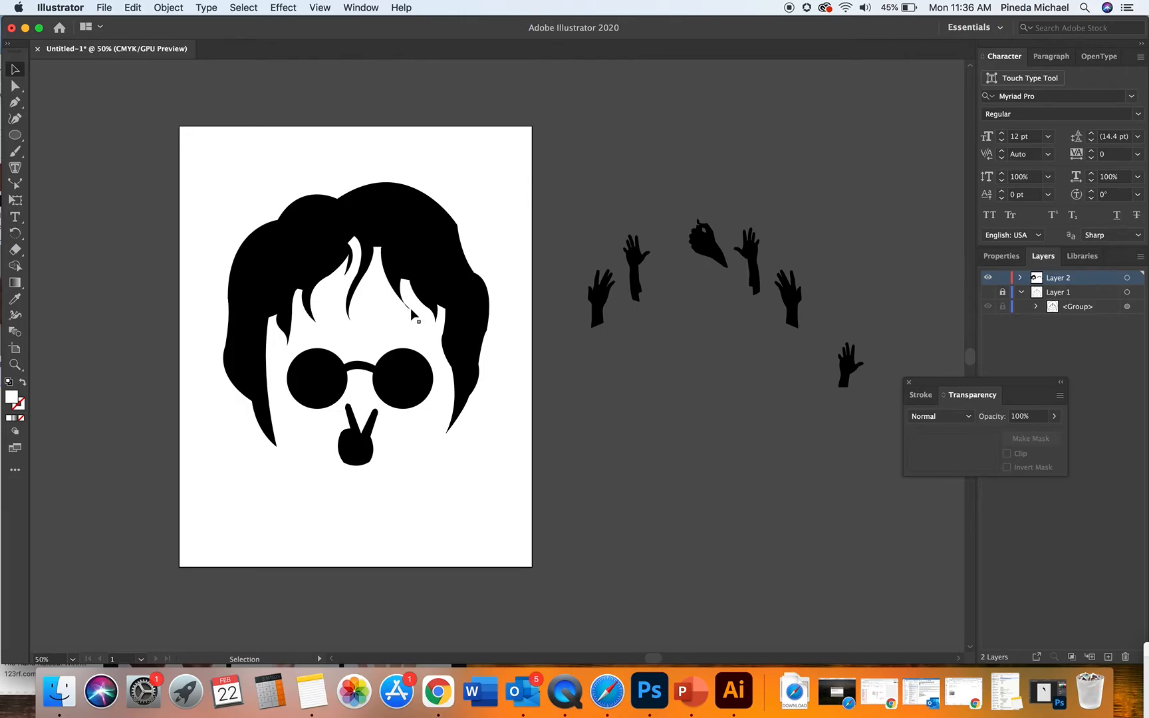
{"action": "left_click_drag", "start_coordinate": [583, 272], "coordinate": [620, 355]}
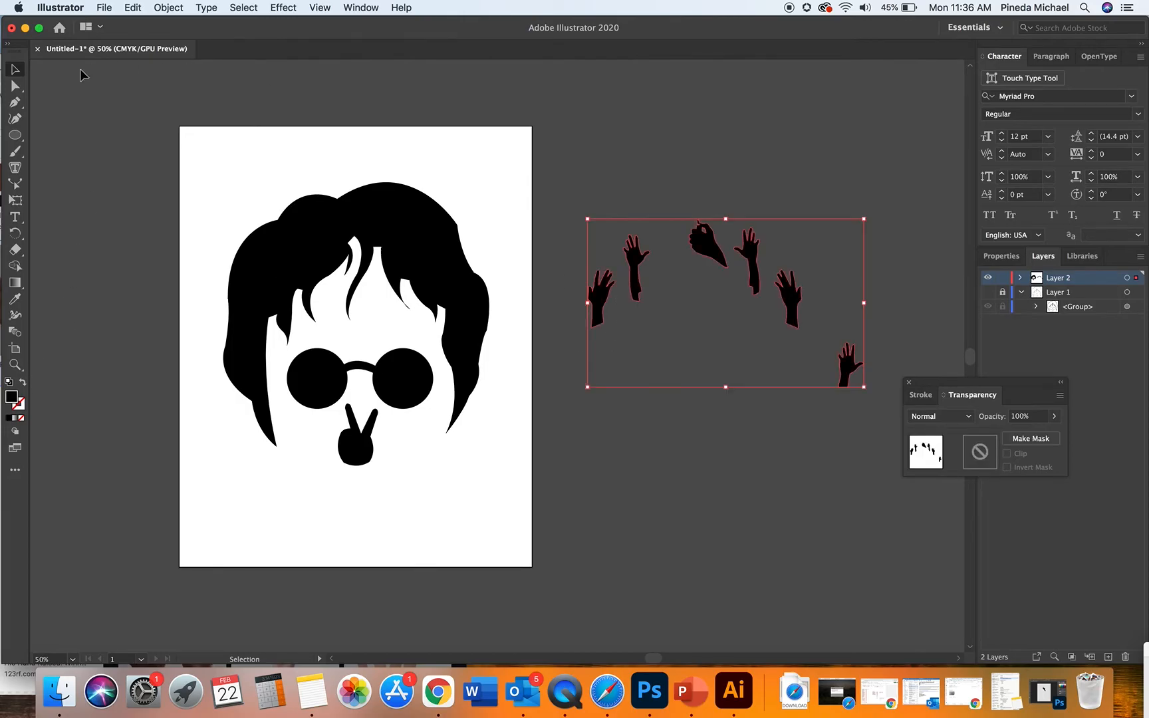
{"action": "left_click", "coordinate": [636, 193]}
{"action": "left_click", "coordinate": [703, 252]}
{"action": "left_click_drag", "start_coordinate": [702, 254], "coordinate": [702, 167]}
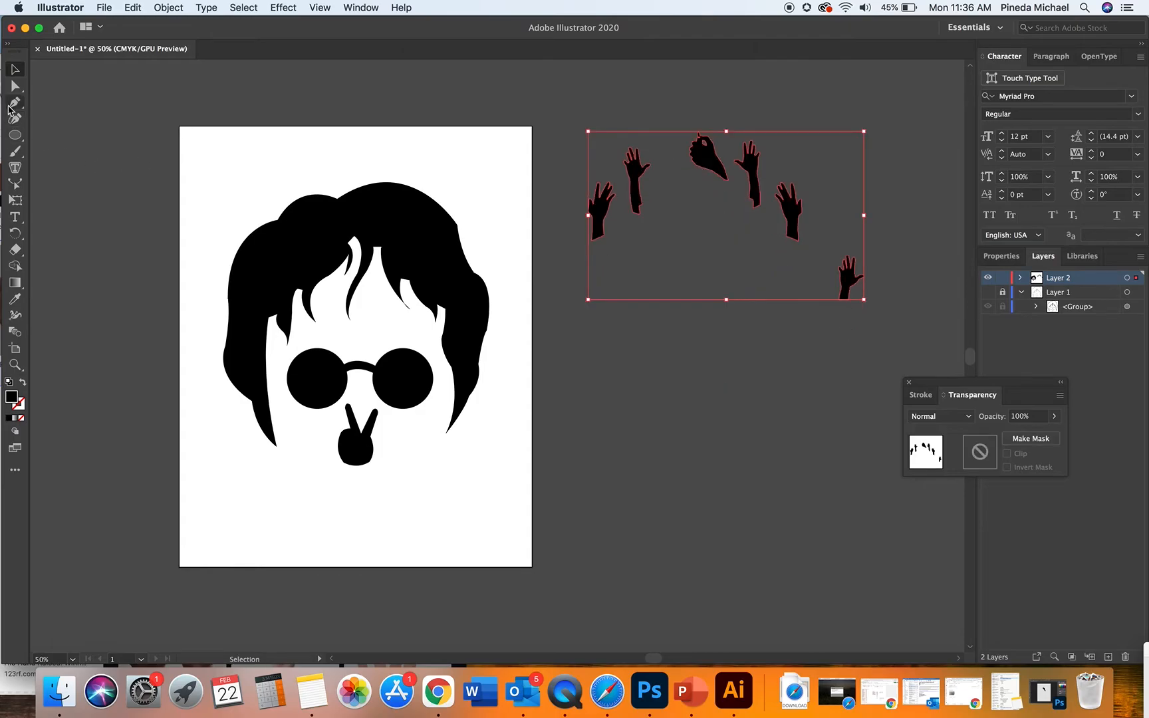
{"action": "left_click", "coordinate": [724, 151]}
{"action": "left_click", "coordinate": [634, 162]}
- Place the group's leftmost hand over the left side of the hair and recolor it white by sampling the artboard
{"action": "left_click", "coordinate": [12, 88]}
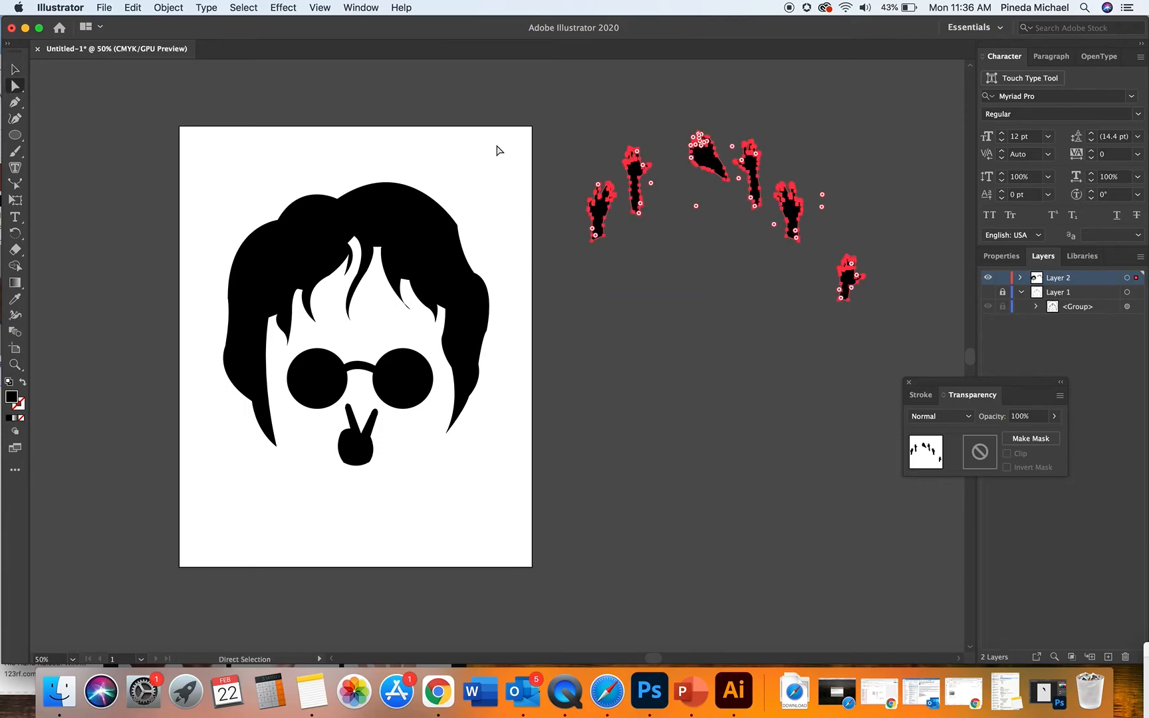
{"action": "left_click", "coordinate": [643, 284]}
{"action": "left_click", "coordinate": [602, 214]}
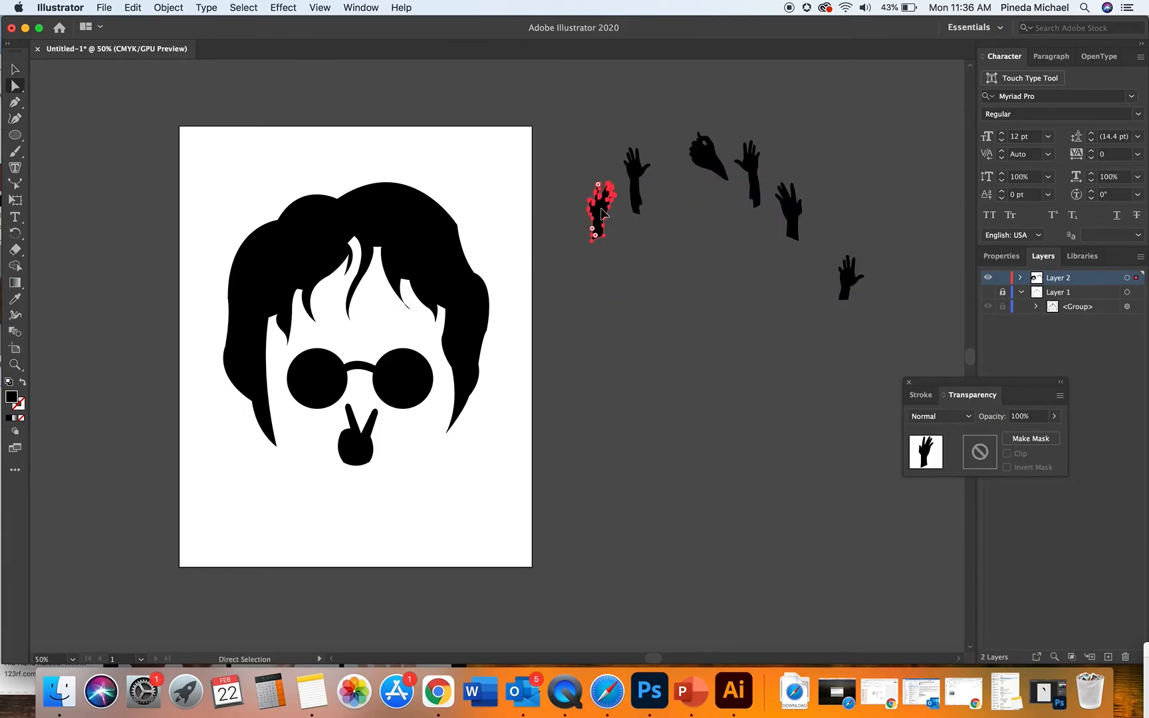
{"action": "left_click_drag", "start_coordinate": [602, 214], "coordinate": [279, 303]}
{"action": "left_click", "coordinate": [14, 298]}
{"action": "left_click", "coordinate": [195, 190]}
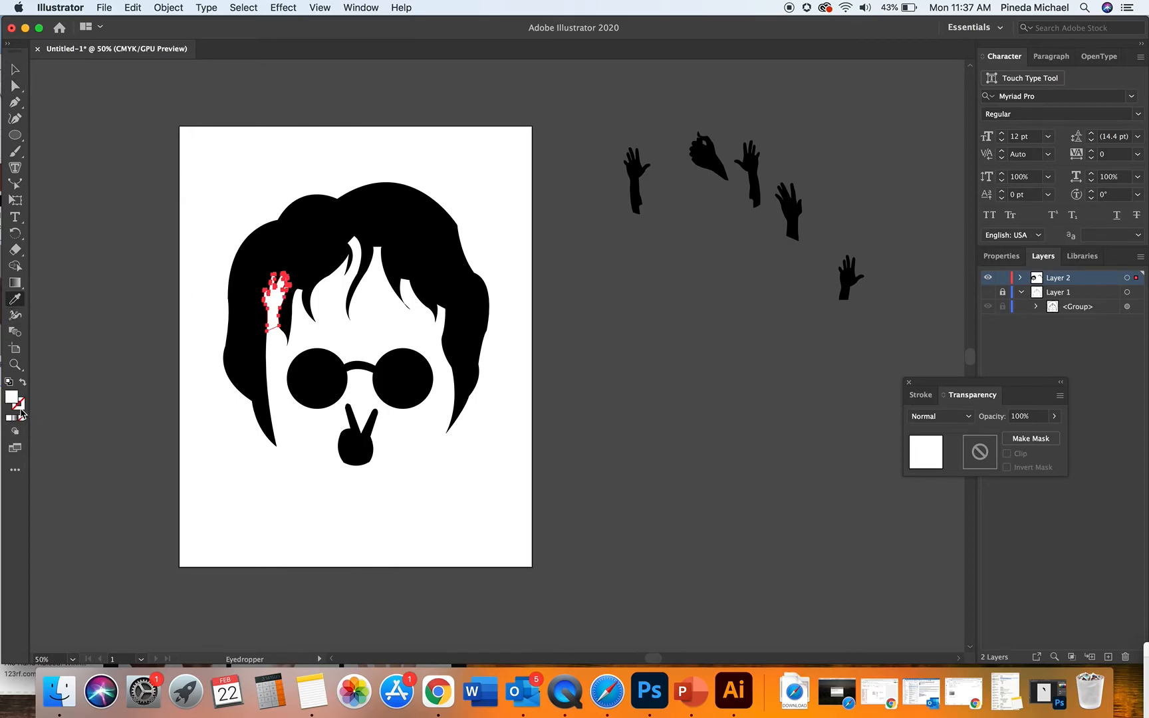
{"action": "key", "text": "v"}
{"action": "left_click", "coordinate": [148, 137]}
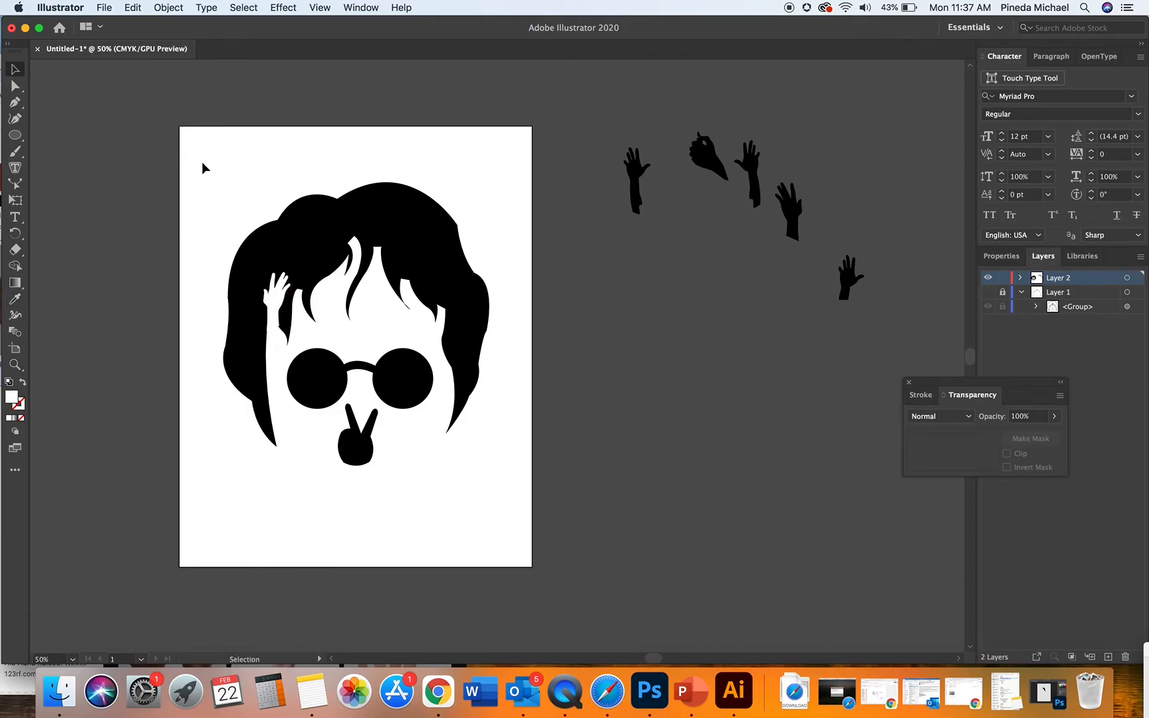
- Place the next open hand above the second gap in the left side of the hair and recolor it white
{"action": "key", "text": "a"}
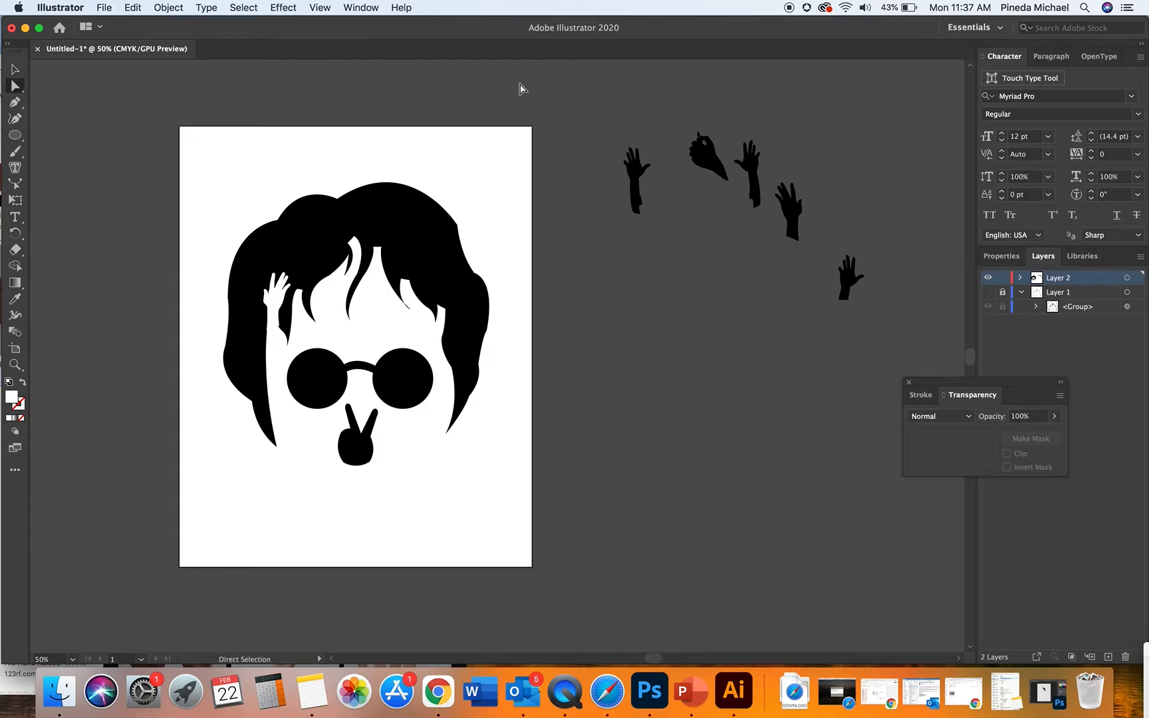
{"action": "left_click_drag", "start_coordinate": [636, 174], "coordinate": [325, 246]}
{"action": "left_click", "coordinate": [11, 70]}
{"action": "left_click", "coordinate": [14, 298]}
{"action": "left_click", "coordinate": [318, 174]}
{"action": "left_click", "coordinate": [16, 70]}
{"action": "left_click", "coordinate": [190, 108]}
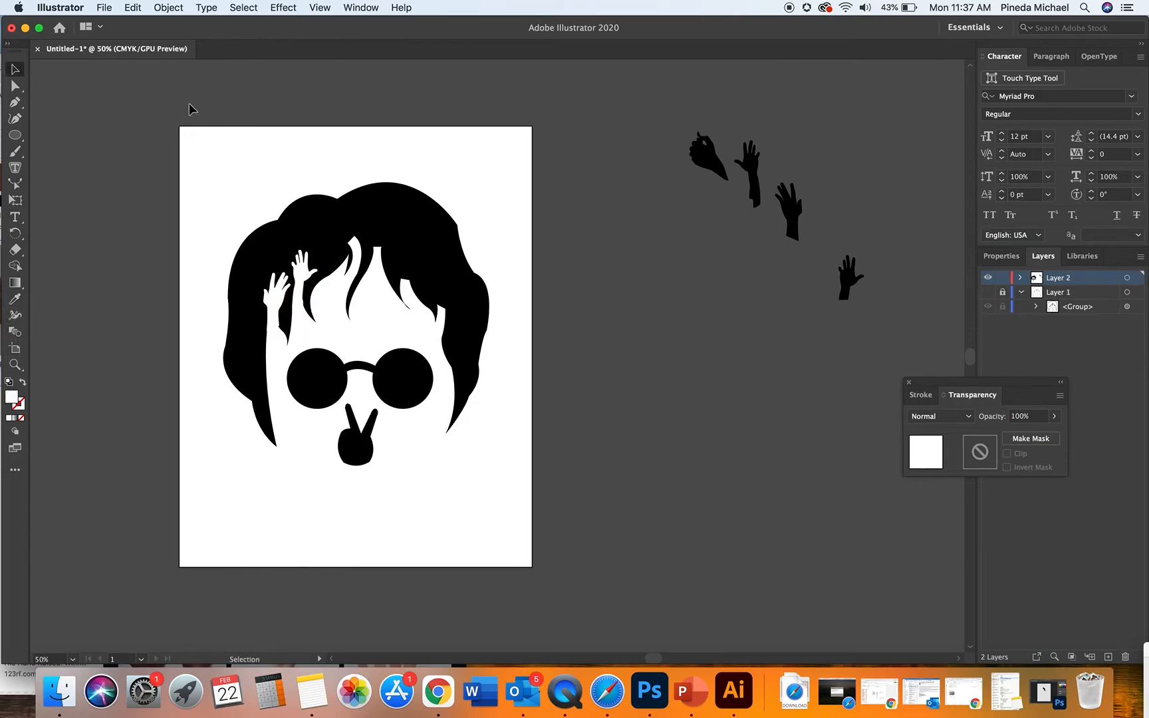
- Scale down the leftmost white hand individually so it fits the narrow gap in the hair
{"action": "left_click", "coordinate": [282, 300]}
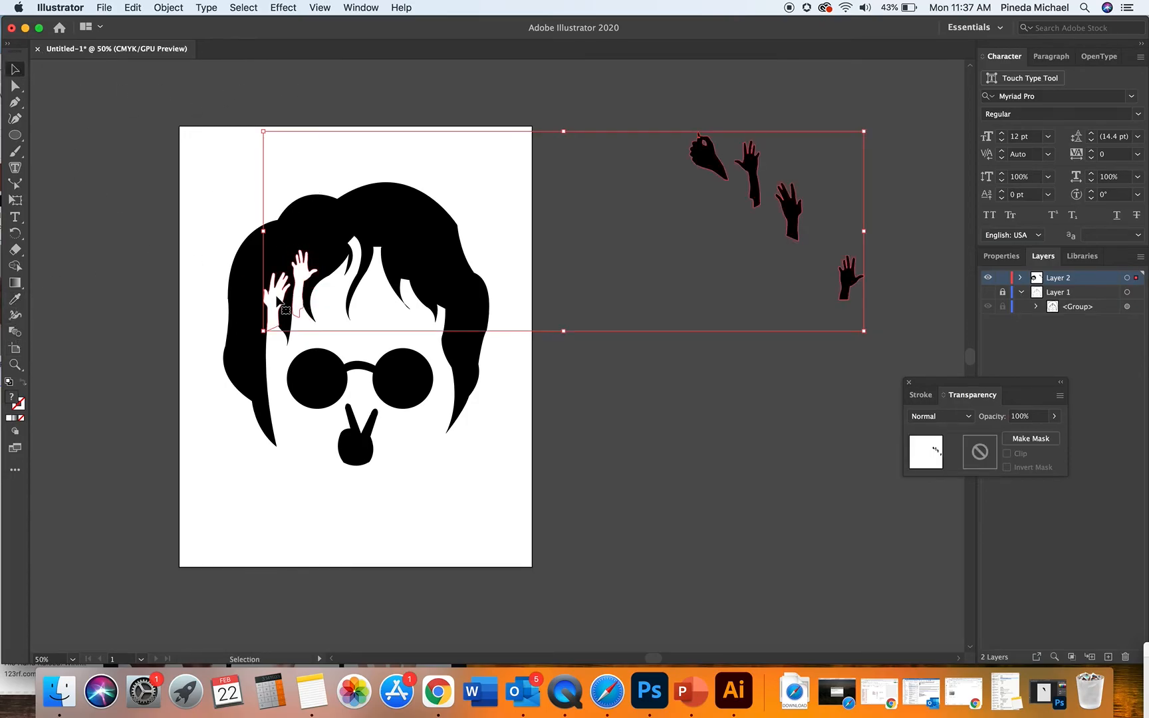
{"action": "left_click", "coordinate": [16, 85]}
{"action": "left_click", "coordinate": [277, 307]}
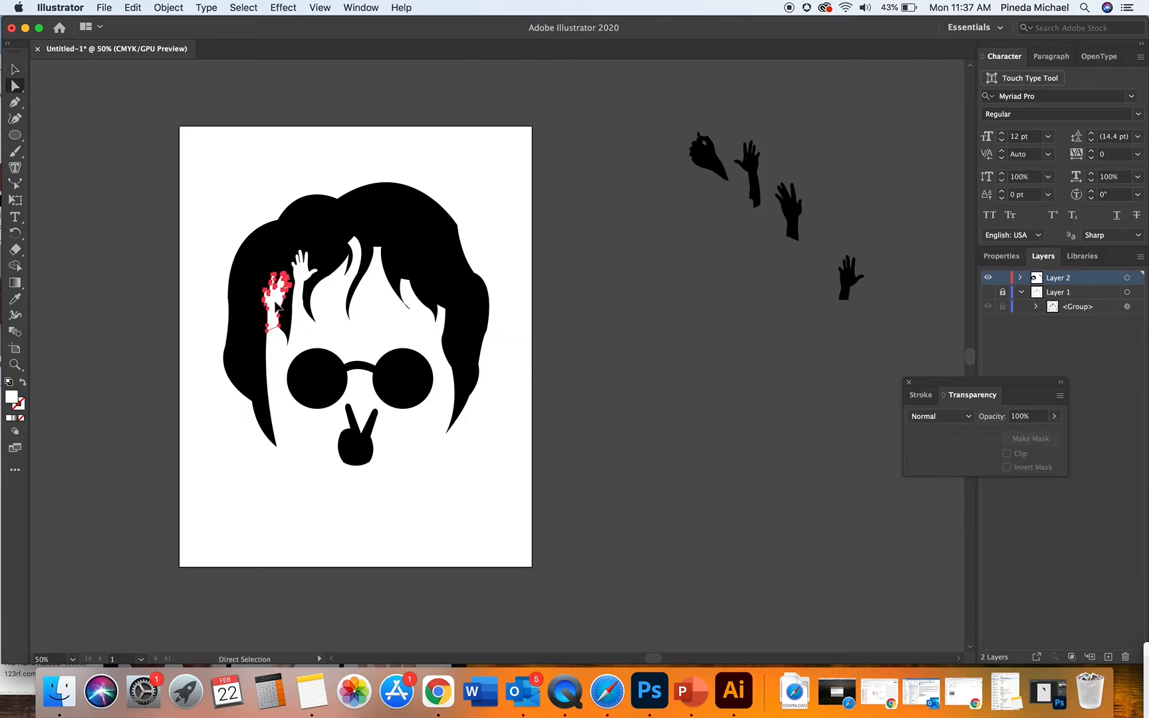
{"action": "key", "text": "v"}
{"action": "left_click_drag", "start_coordinate": [294, 271], "coordinate": [284, 289]}
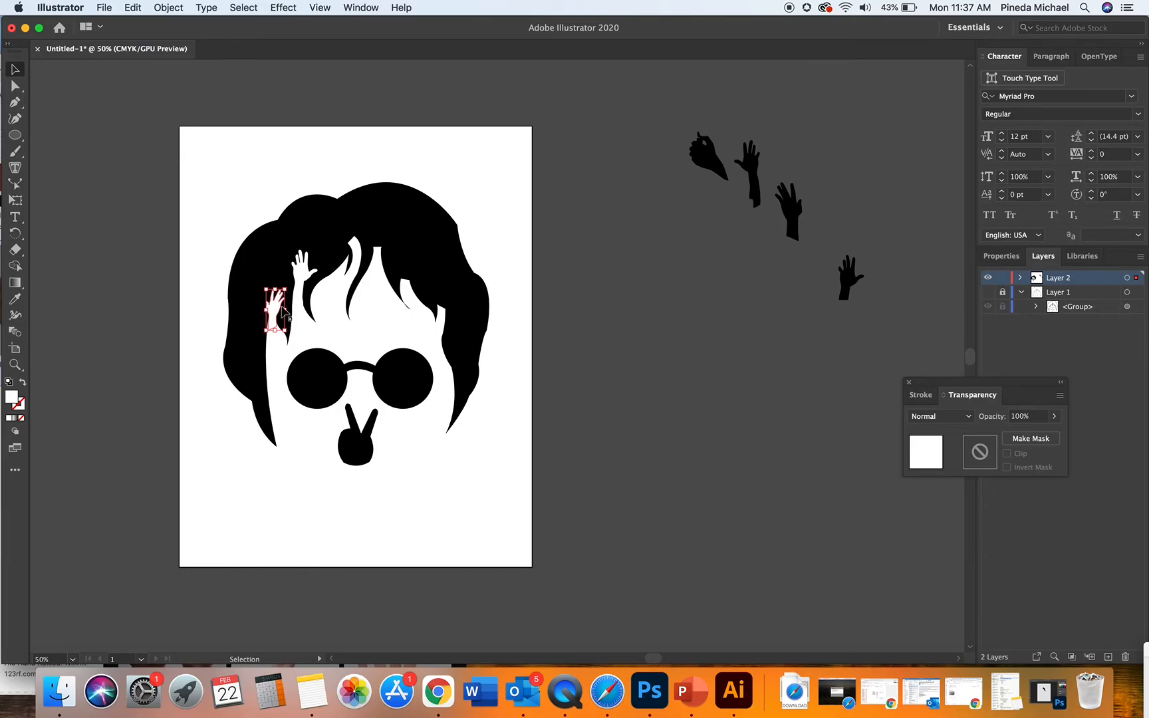
{"action": "left_click", "coordinate": [340, 420]}
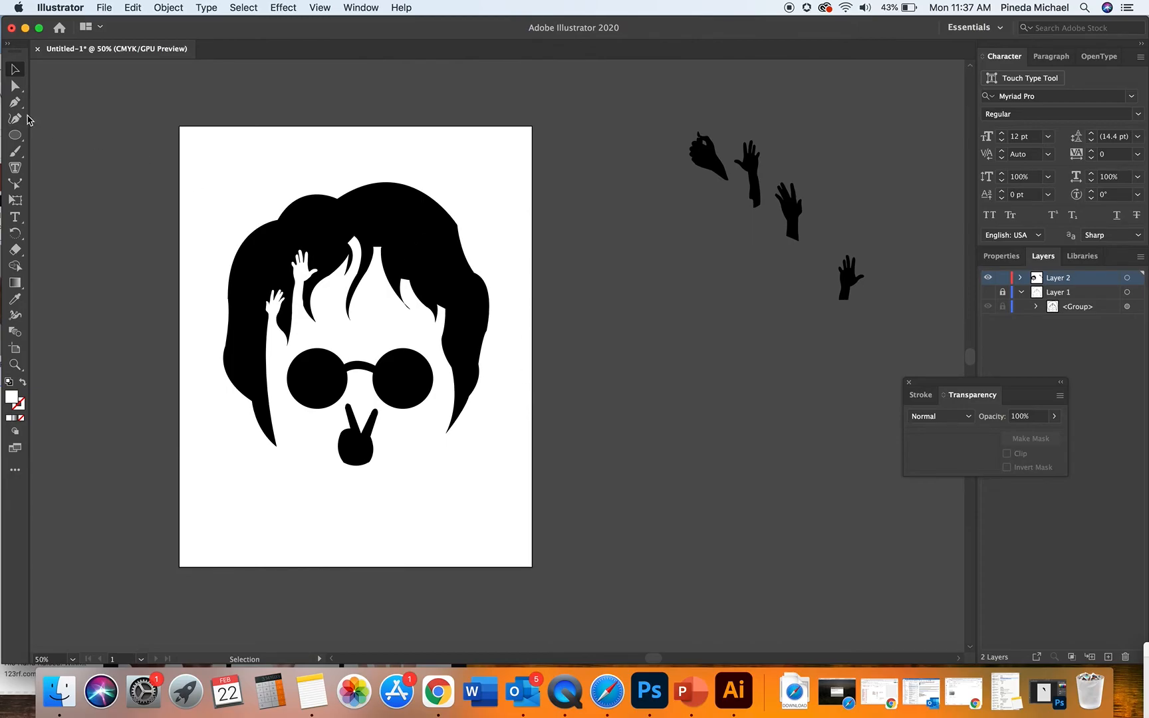
- Place the pinching hand above the middle hair gap, scale it down slightly and recolor it white
{"action": "left_click", "coordinate": [15, 85]}
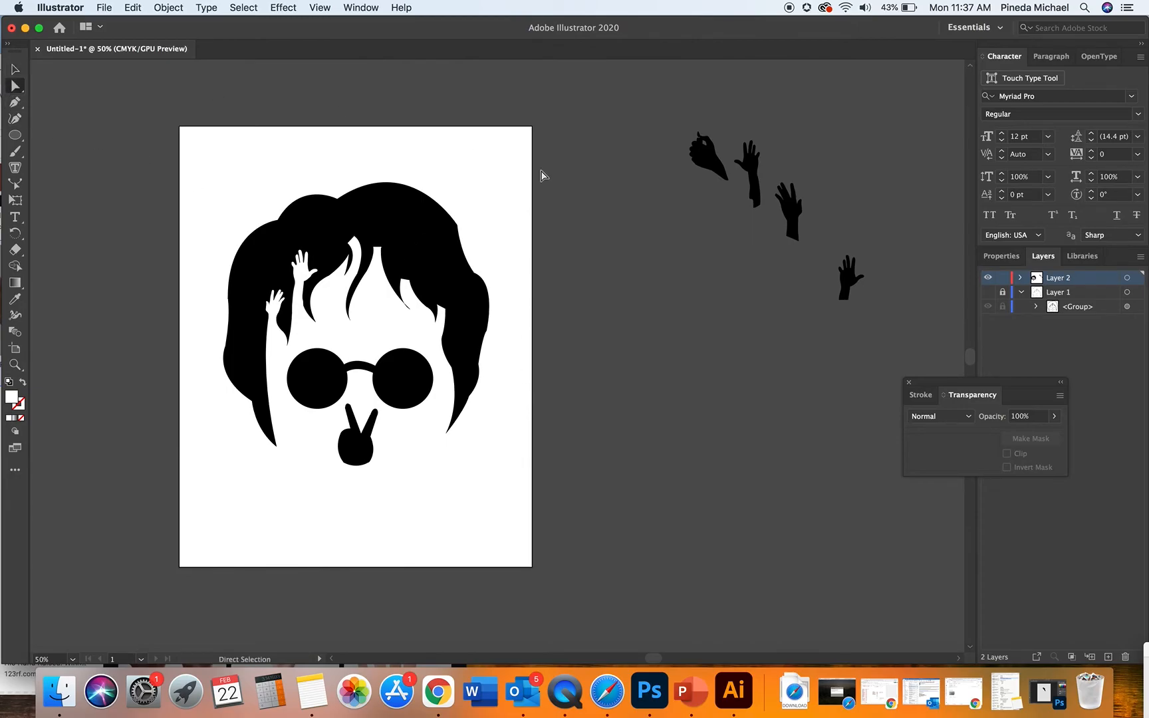
{"action": "left_click_drag", "start_coordinate": [716, 153], "coordinate": [340, 233]}
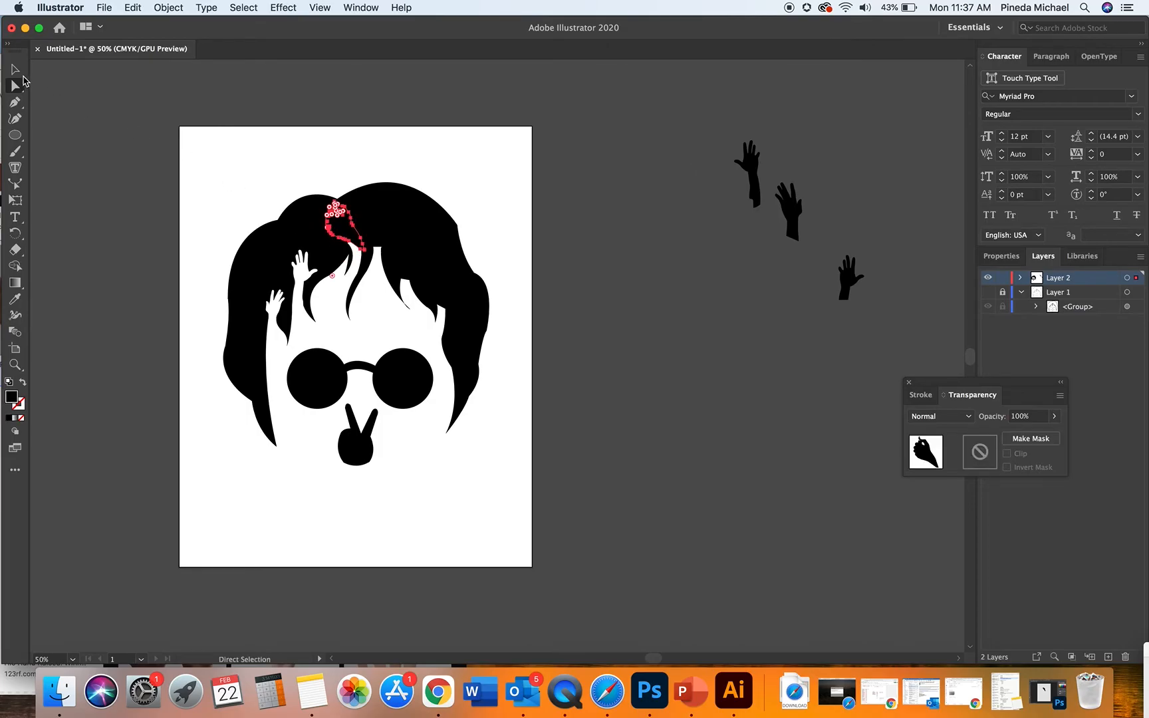
{"action": "left_click", "coordinate": [15, 69]}
{"action": "left_click_drag", "start_coordinate": [327, 200], "coordinate": [333, 210]}
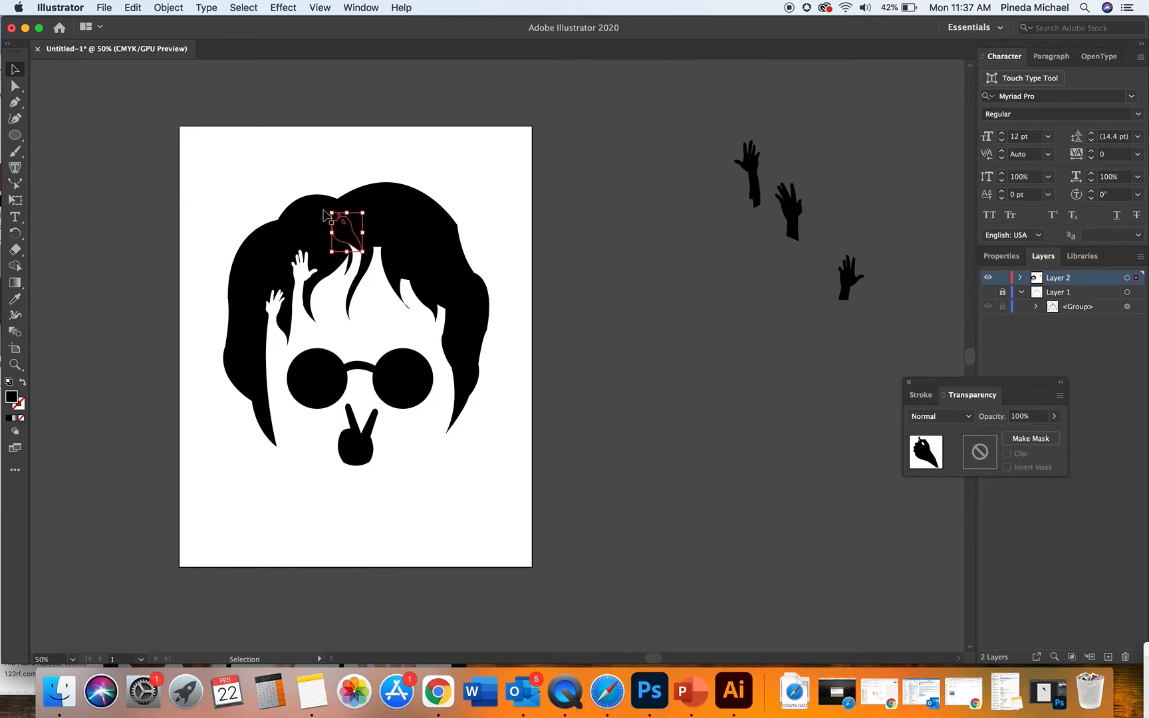
{"action": "left_click", "coordinate": [15, 300]}
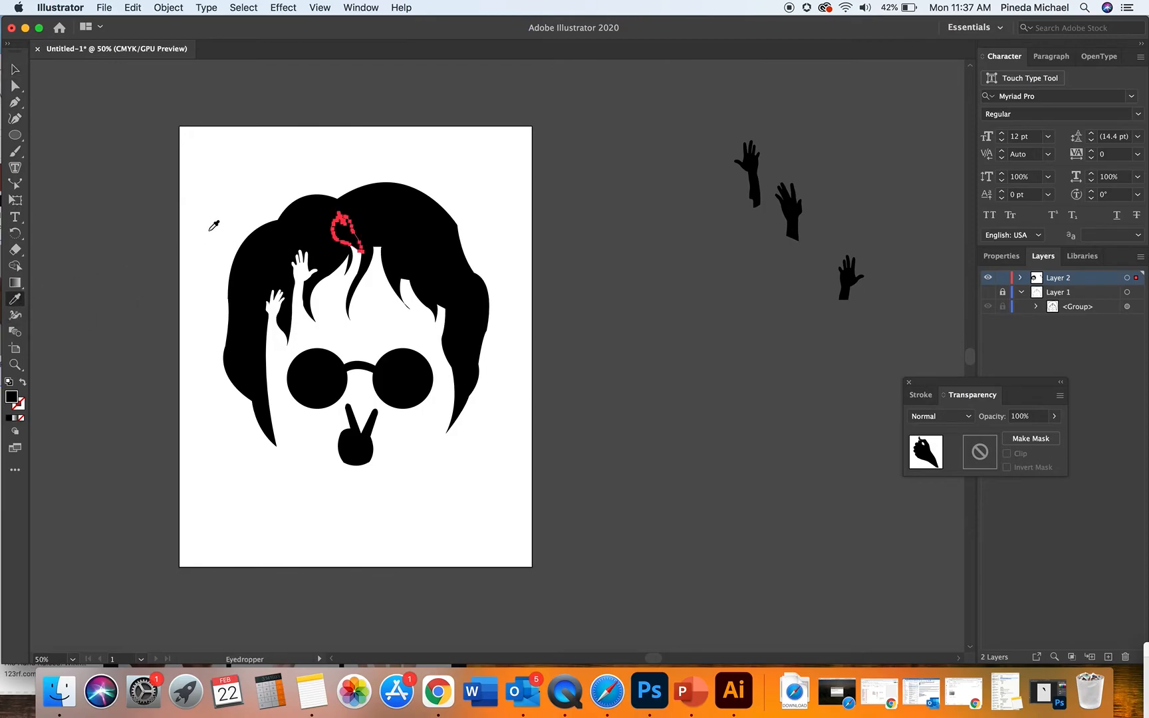
{"action": "left_click", "coordinate": [198, 181]}
{"action": "left_click", "coordinate": [15, 68]}
{"action": "left_click", "coordinate": [457, 103]}
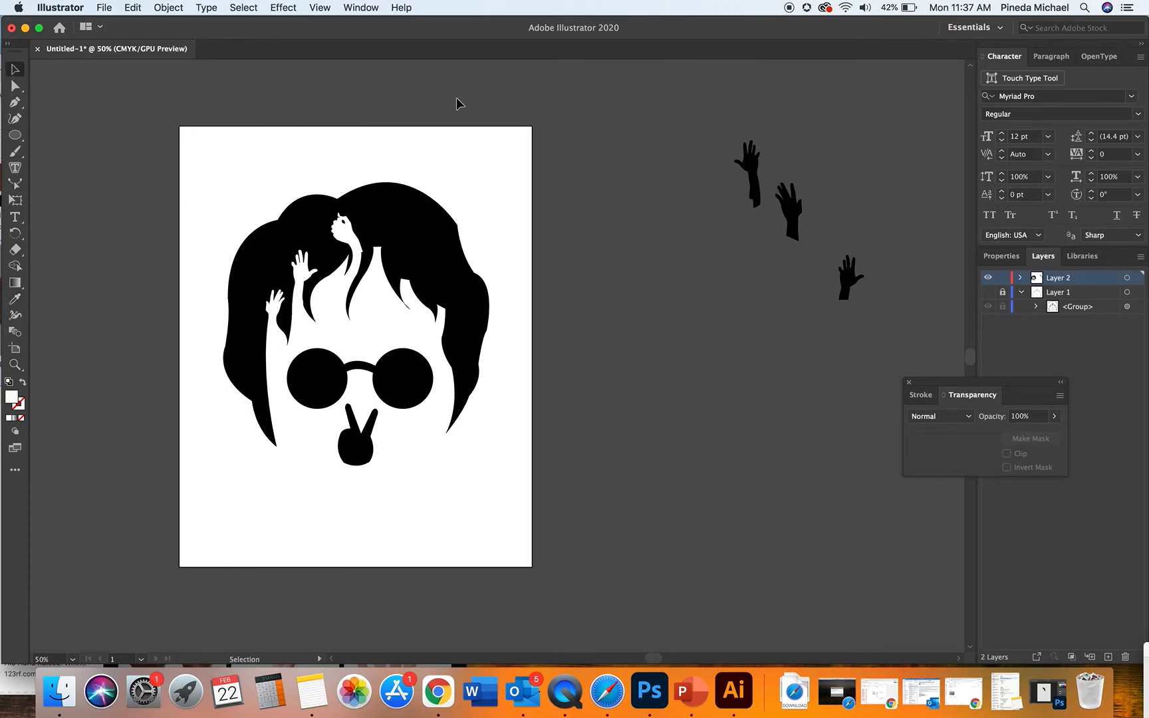
- Select the three remaining black hands together and recolor them white by sampling the artboard
{"action": "left_click", "coordinate": [14, 86]}
{"action": "left_click", "coordinate": [751, 166]}
{"action": "left_click", "coordinate": [789, 208], "text": "shift"}
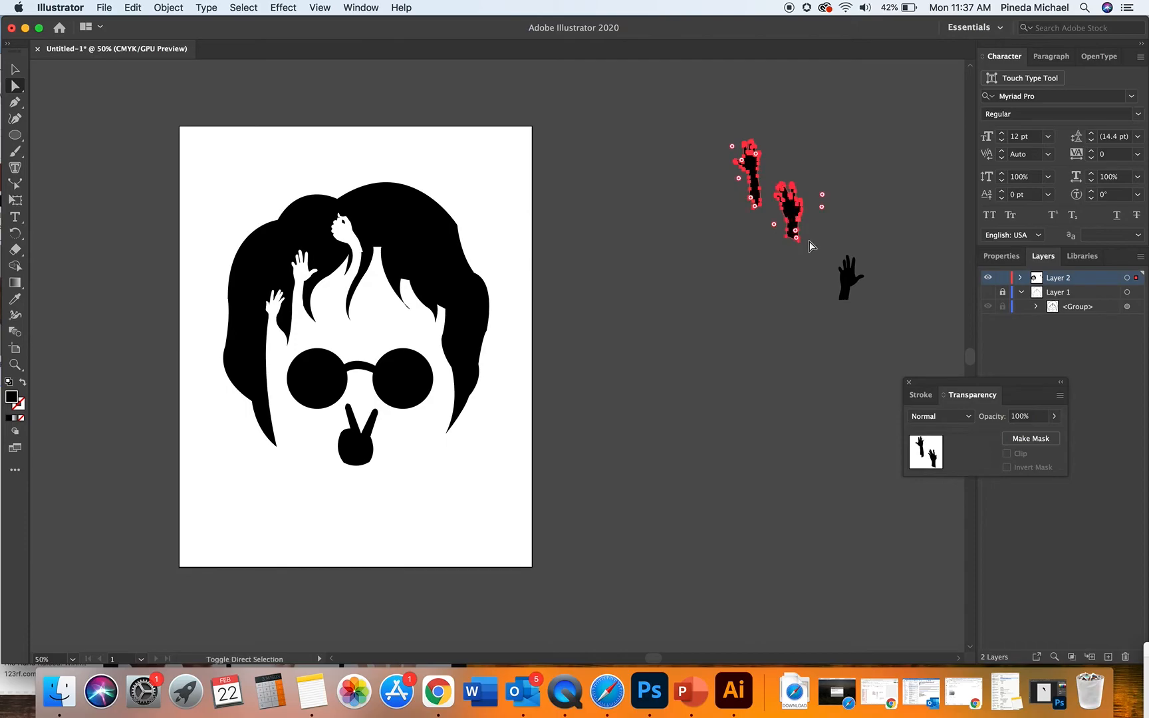
{"action": "left_click", "coordinate": [848, 284], "text": "shift"}
{"action": "left_click", "coordinate": [15, 298]}
{"action": "left_click", "coordinate": [253, 153]}
{"action": "left_click", "coordinate": [15, 69]}
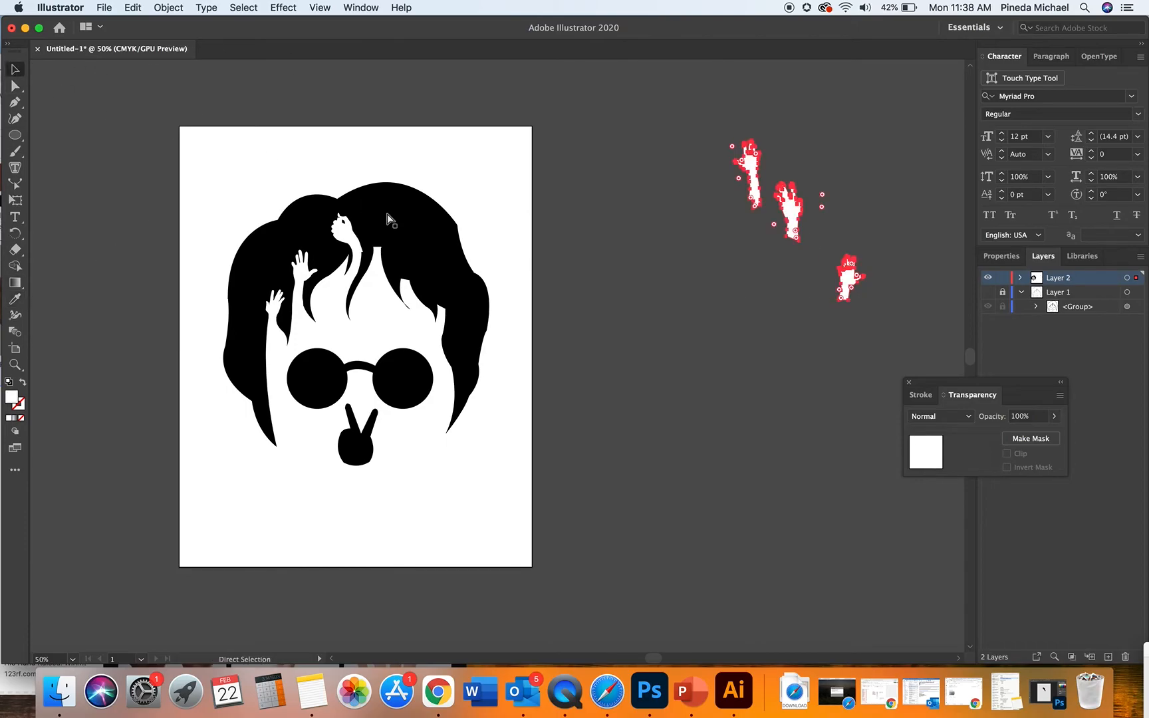
- Scale down the three remaining hands together and place them over the right-hand gaps in the hair
{"action": "left_click_drag", "start_coordinate": [864, 142], "coordinate": [831, 178]}
{"action": "left_click_drag", "start_coordinate": [776, 243], "coordinate": [405, 268]}
{"action": "left_click", "coordinate": [498, 290]}
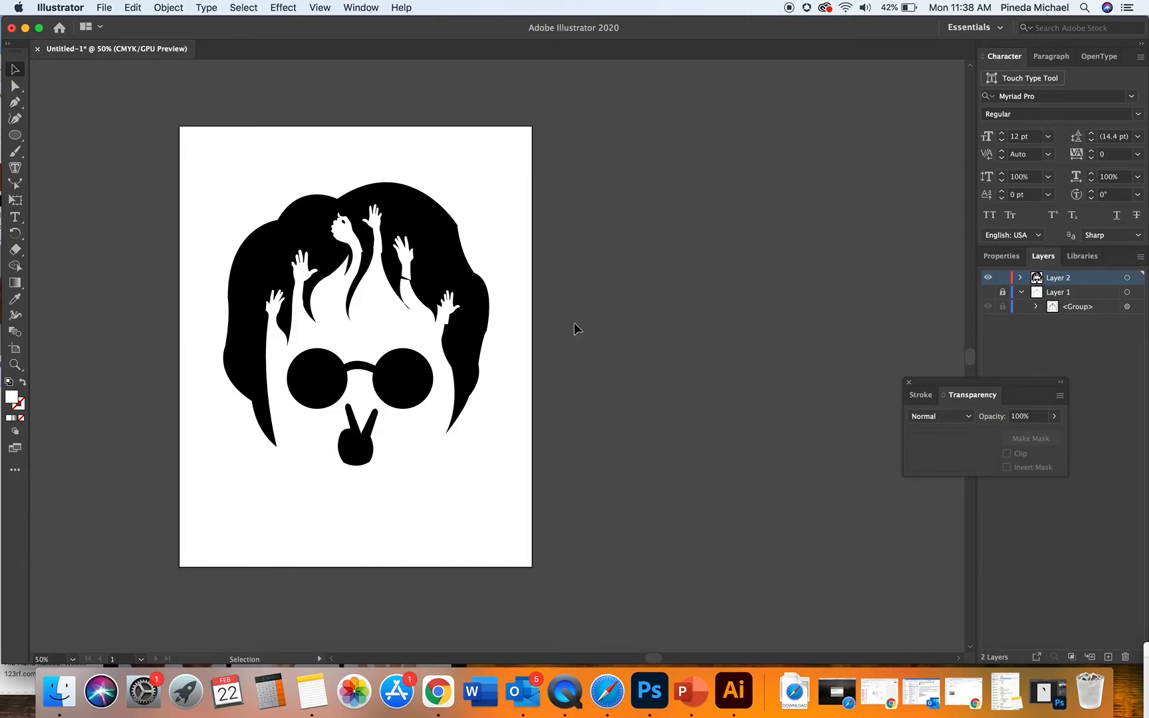
{"action": "left_click", "coordinate": [406, 272]}
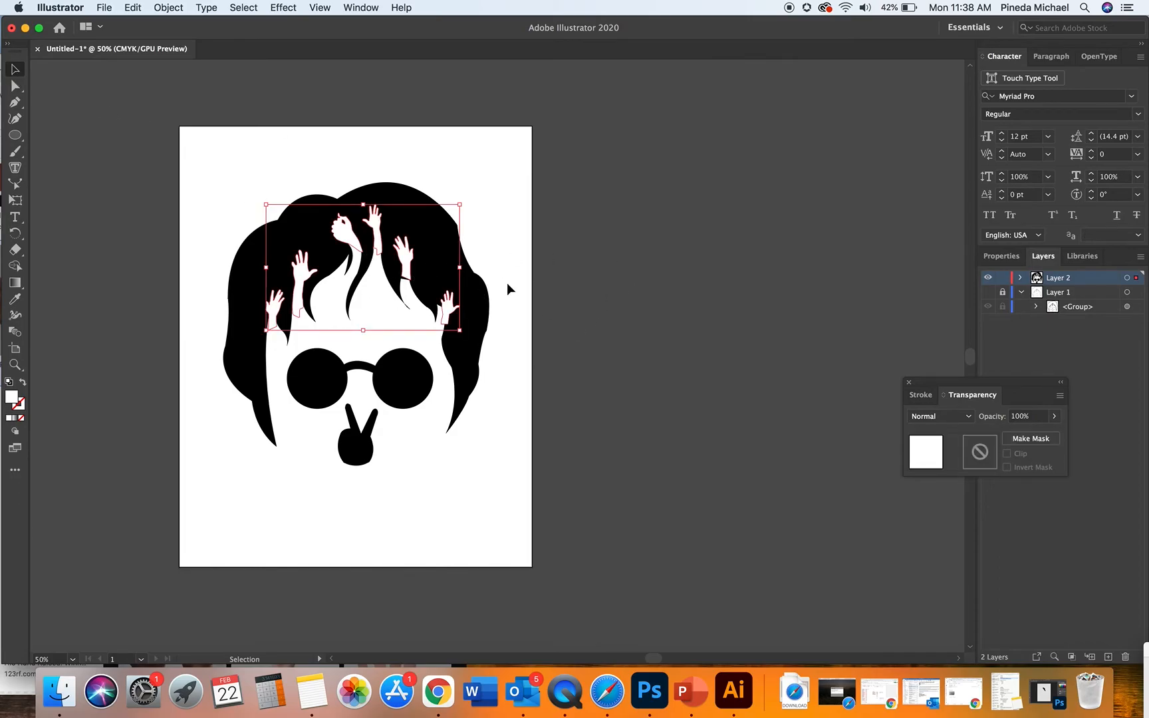
{"action": "left_click", "coordinate": [507, 289]}
{"action": "left_click", "coordinate": [15, 85]}
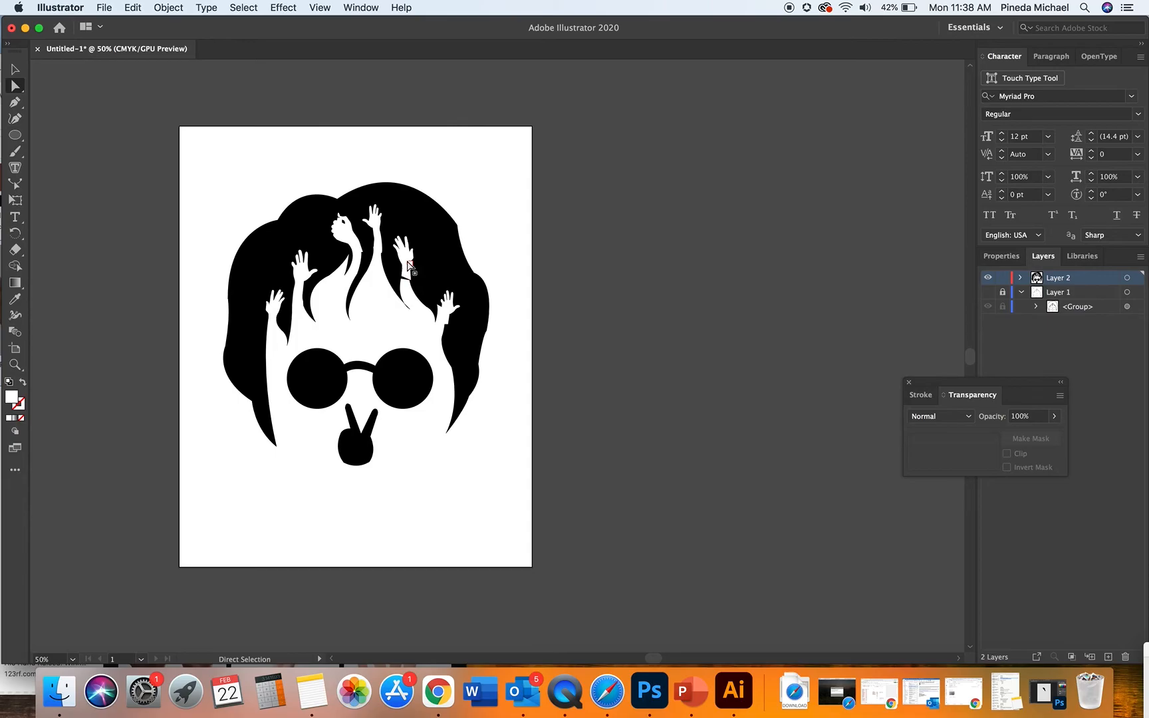
{"action": "left_click", "coordinate": [409, 266]}
{"action": "left_click", "coordinate": [447, 309], "text": "shift"}
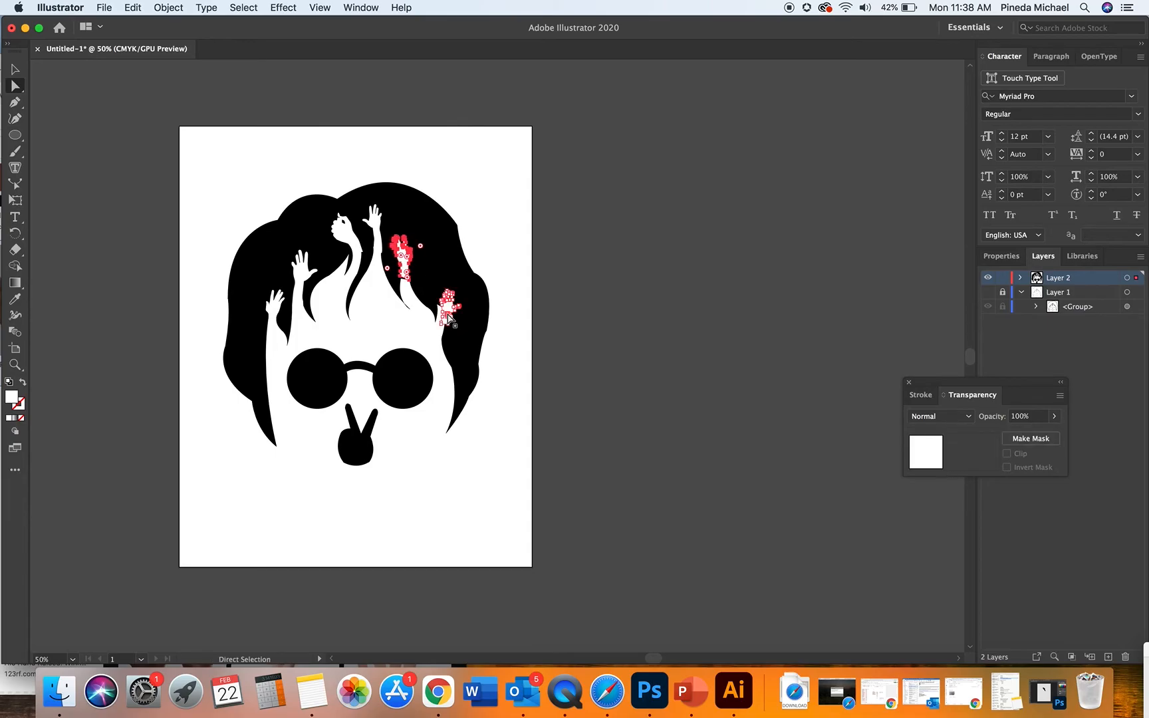
{"action": "left_click", "coordinate": [602, 266]}
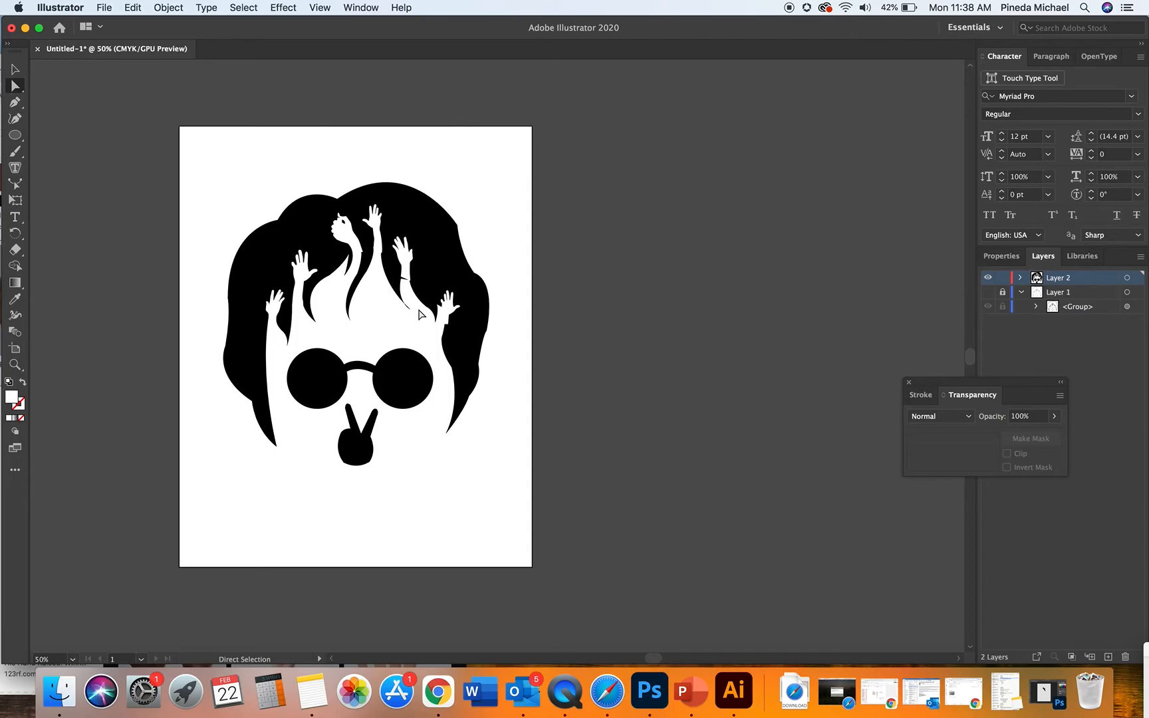
- Scale the pinching hand down slightly and nudge it until its wrist lines up with the arm-shaped hair gap
{"action": "left_click", "coordinate": [15, 348]}
{"action": "left_click", "coordinate": [15, 364]}
{"action": "left_click_drag", "start_coordinate": [464, 327], "coordinate": [467, 318]}
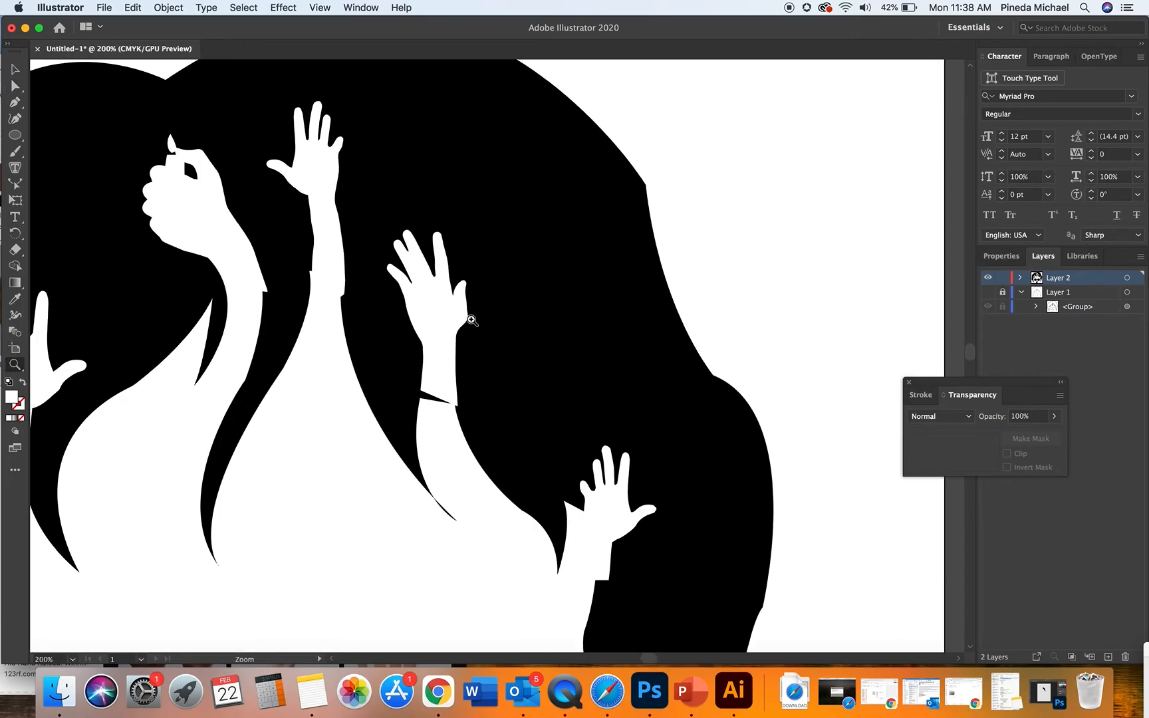
{"action": "right_click", "coordinate": [471, 323]}
{"action": "left_click", "coordinate": [15, 85]}
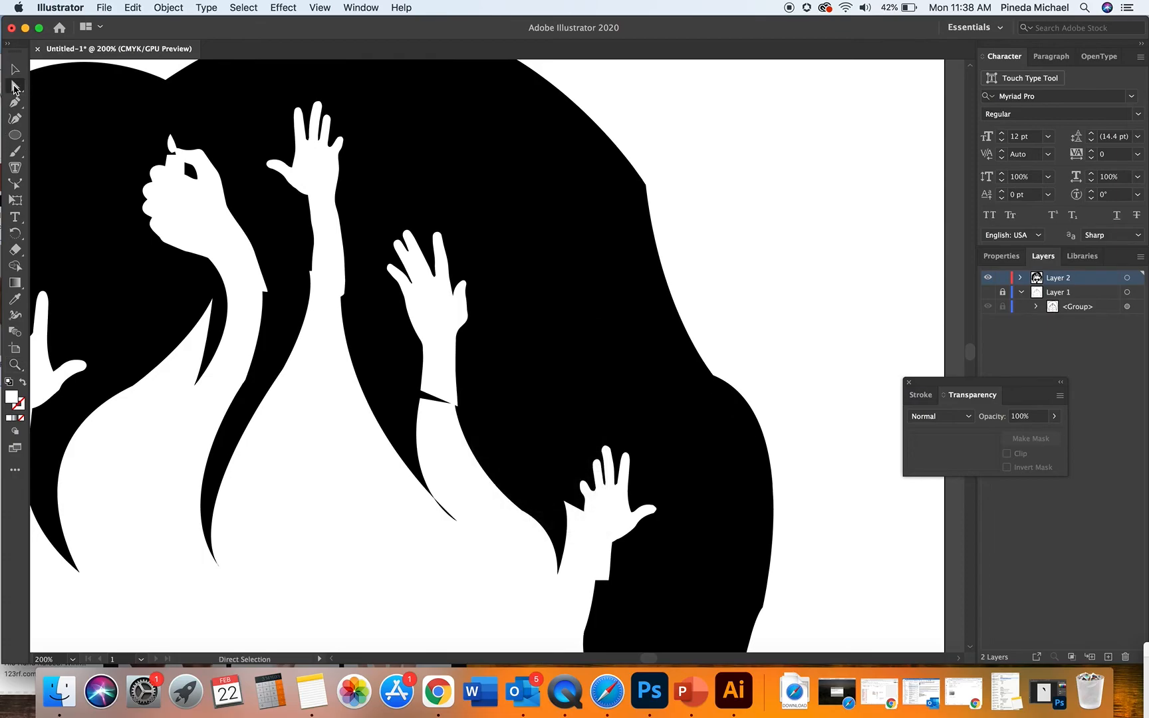
{"action": "left_click", "coordinate": [250, 250]}
{"action": "left_click", "coordinate": [14, 68]}
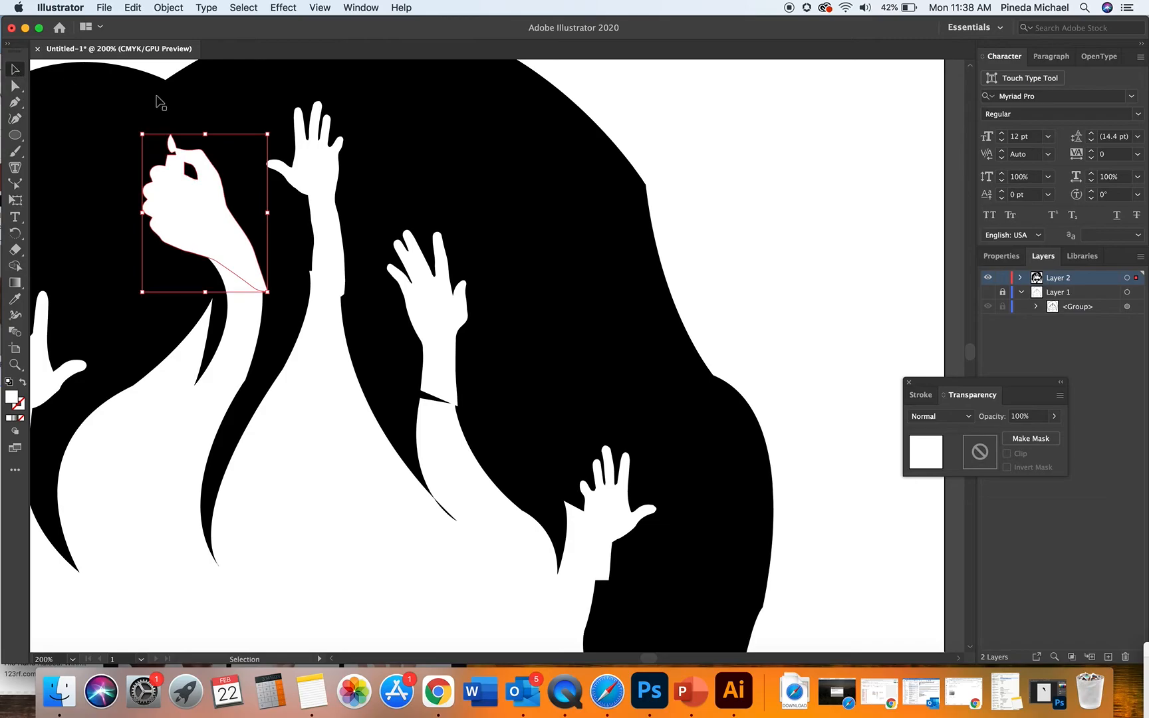
{"action": "left_click_drag", "start_coordinate": [266, 131], "coordinate": [262, 133]}
{"action": "key", "text": "Up"}
{"action": "key", "text": "Up"}
{"action": "key", "text": "Left"}
{"action": "key", "text": "Down"}
{"action": "key", "text": "Left"}
{"action": "left_click", "coordinate": [708, 159]}
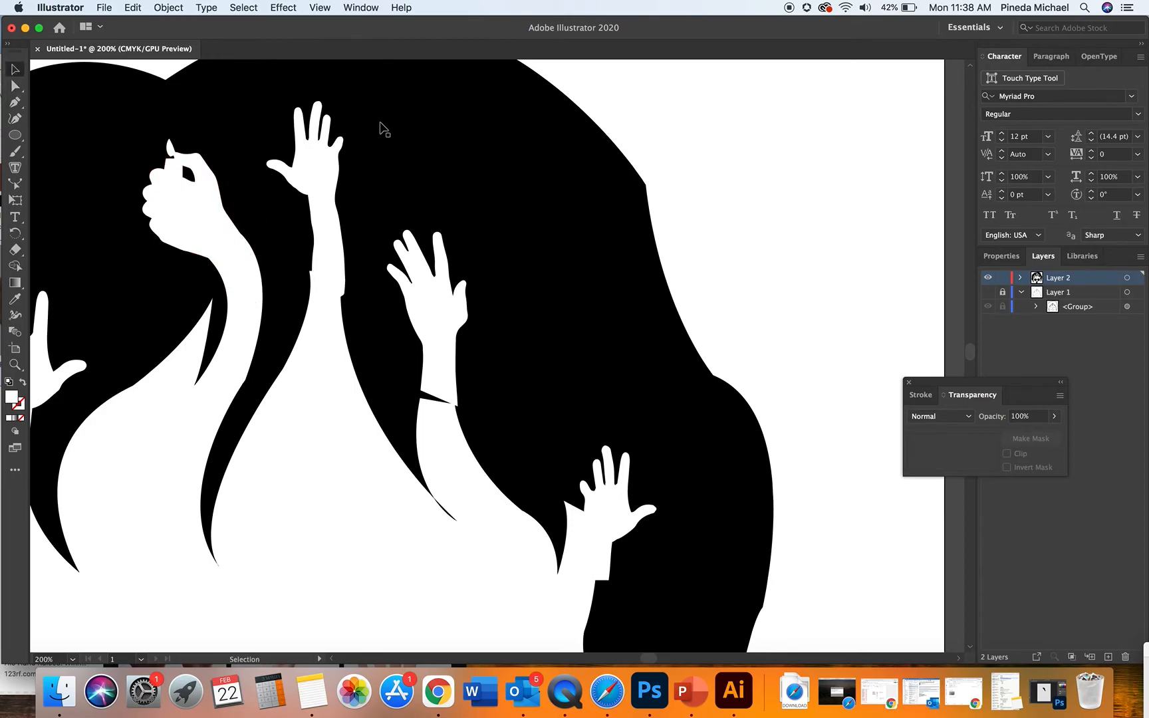
- Scale down the open hand beside the pinching hand and reposition it so its wrist meets the gap below
{"action": "left_click", "coordinate": [15, 85]}
{"action": "left_click", "coordinate": [318, 169]}
{"action": "left_click", "coordinate": [15, 69]}
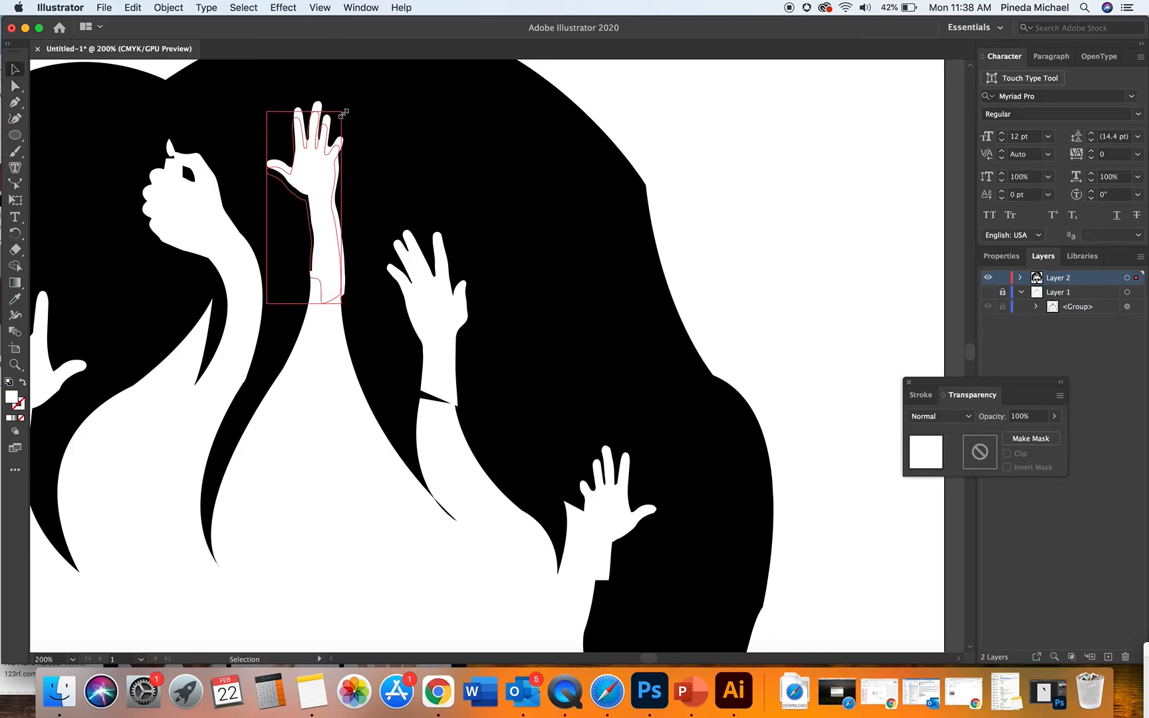
{"action": "left_click_drag", "start_coordinate": [344, 113], "coordinate": [338, 125]}
{"action": "left_click_drag", "start_coordinate": [319, 178], "coordinate": [321, 193]}
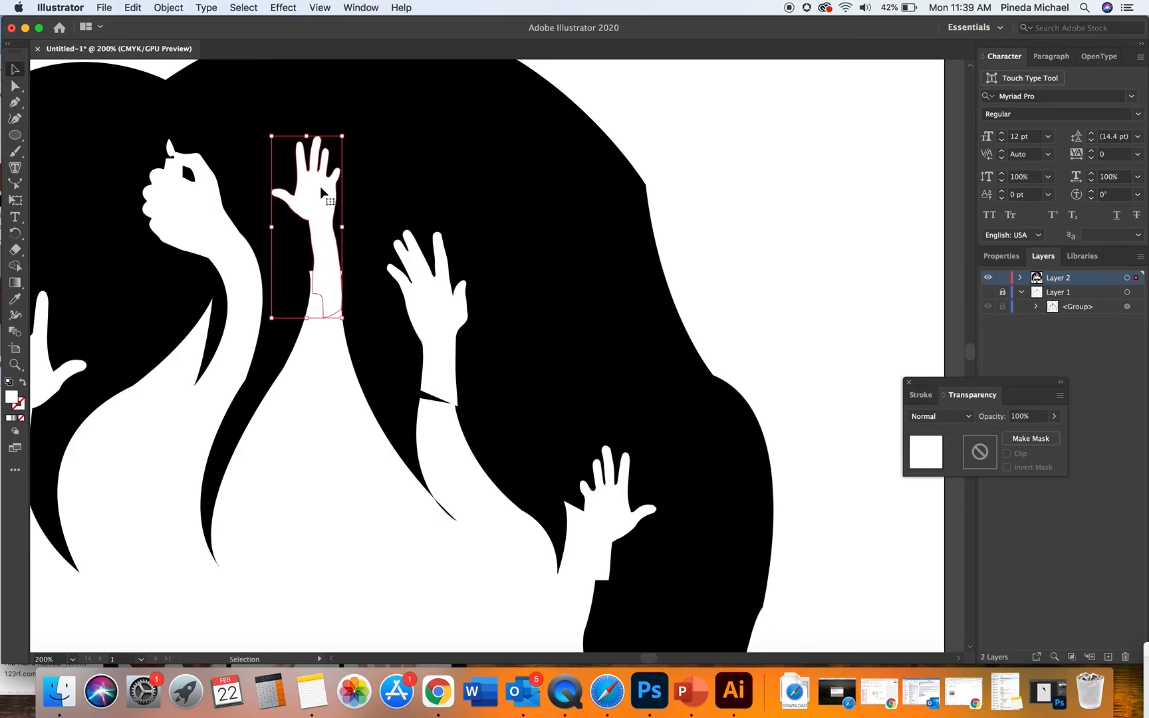
{"action": "key", "text": "Up"}
{"action": "key", "text": "Up"}
{"action": "key", "text": "Up"}
{"action": "key", "text": "Up"}
{"action": "key", "text": "Up"}
{"action": "key", "text": "Up"}
{"action": "key", "text": "Right"}
{"action": "key", "text": "Right"}
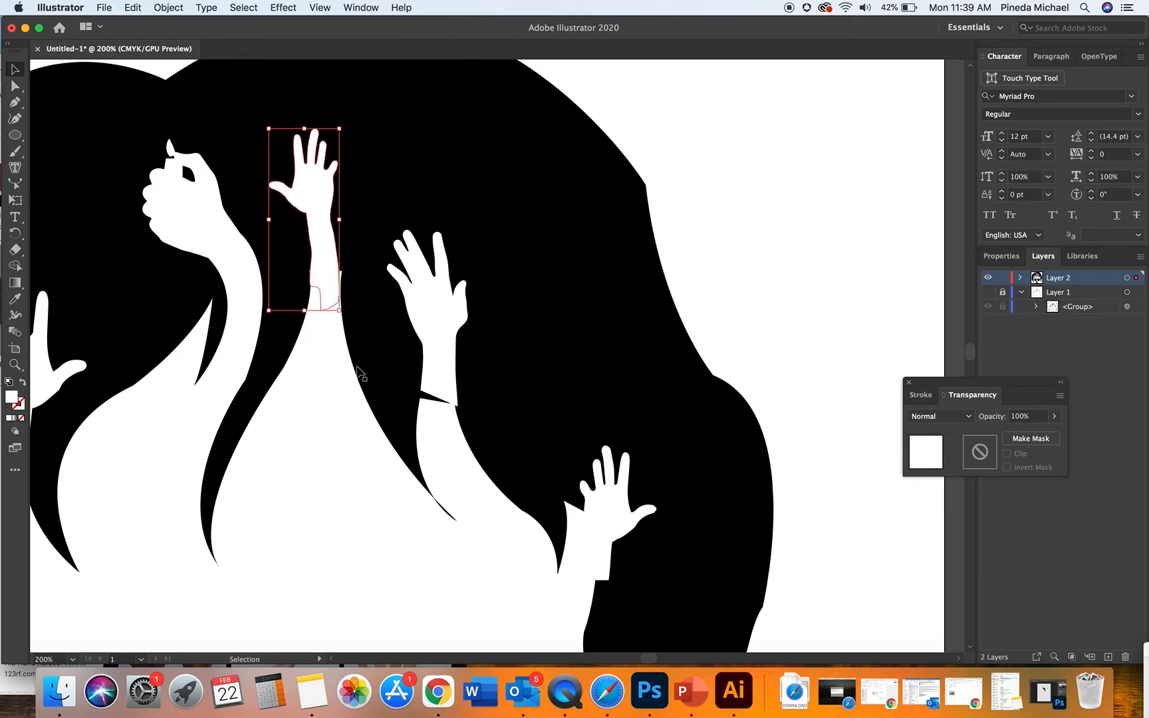
- Move the second open hand from the right down until its wrist overlaps the white arm beneath it
{"action": "left_click", "coordinate": [16, 84]}
{"action": "left_click", "coordinate": [451, 303]}
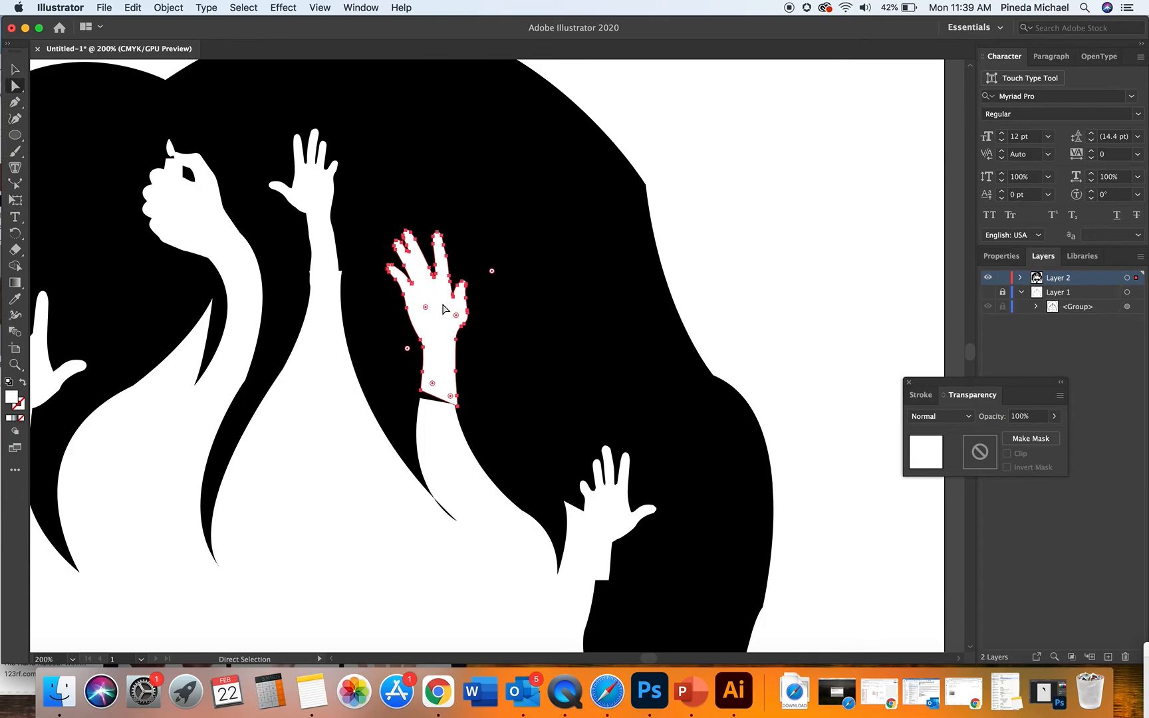
{"action": "key", "text": "v"}
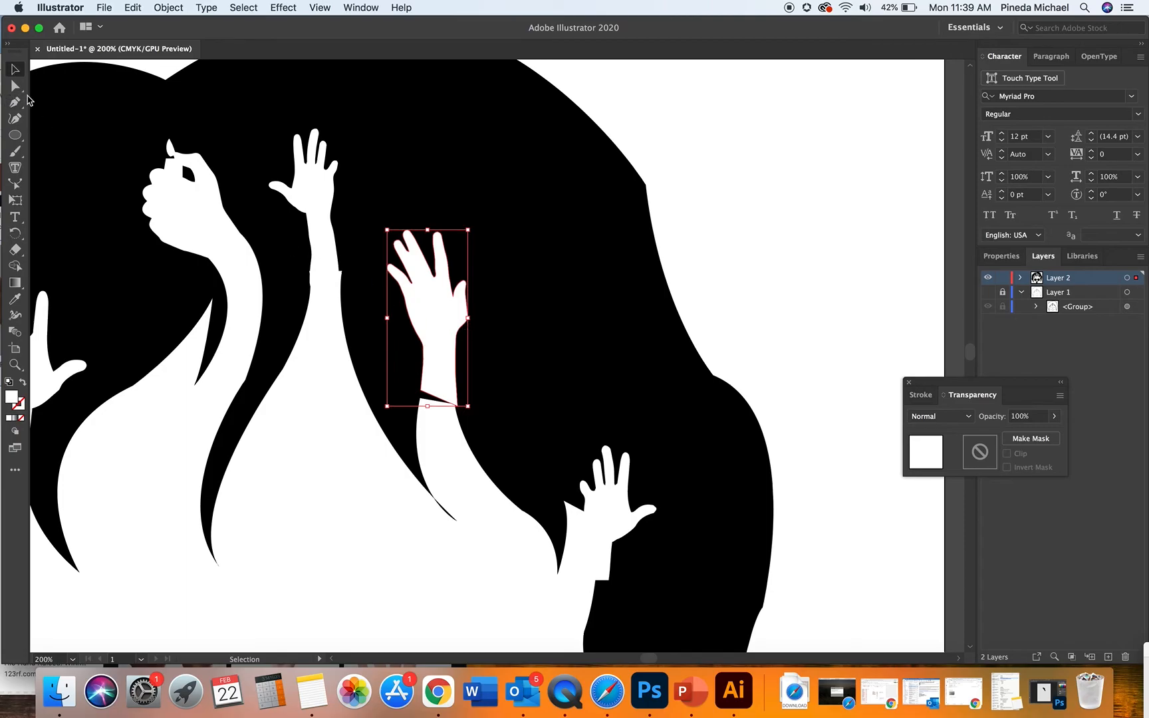
{"action": "left_click_drag", "start_coordinate": [439, 329], "coordinate": [438, 347]}
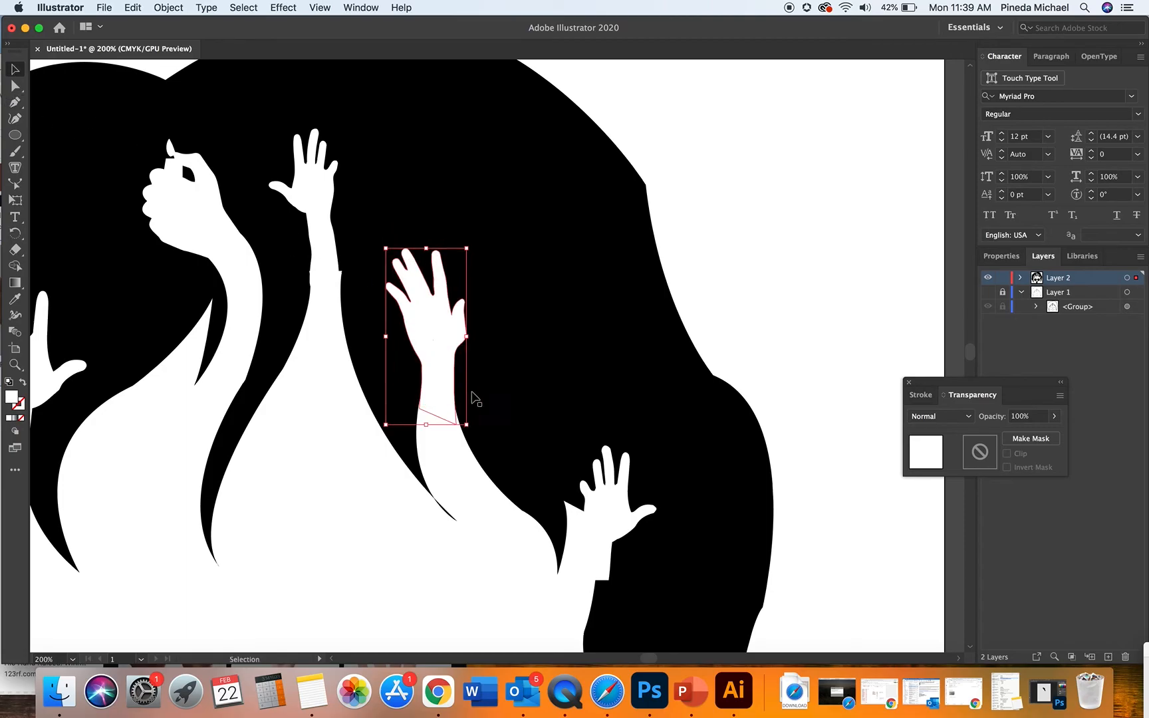
{"action": "scroll", "coordinate": [638, 479], "scroll_direction": "down", "scroll_amount": 3}
- Move the rightmost hand up onto the end of its hair gap, tilt it counterclockwise and nudge it into place
{"action": "left_click", "coordinate": [15, 85]}
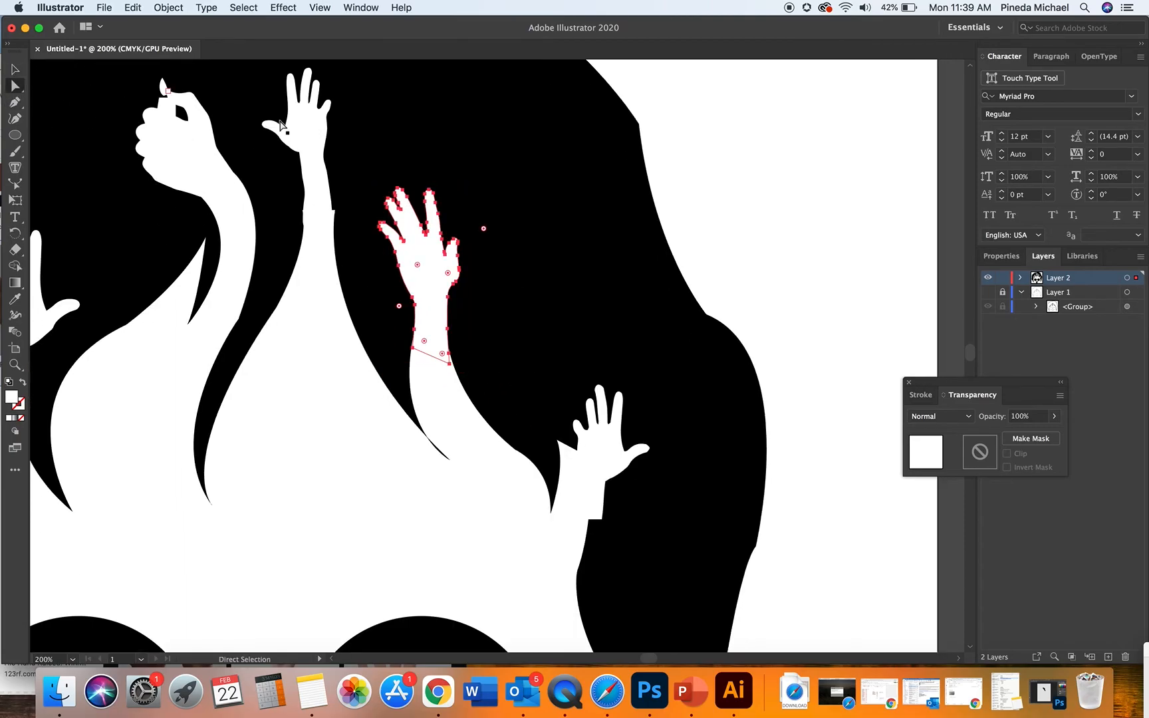
{"action": "left_click", "coordinate": [605, 463]}
{"action": "left_click", "coordinate": [15, 68]}
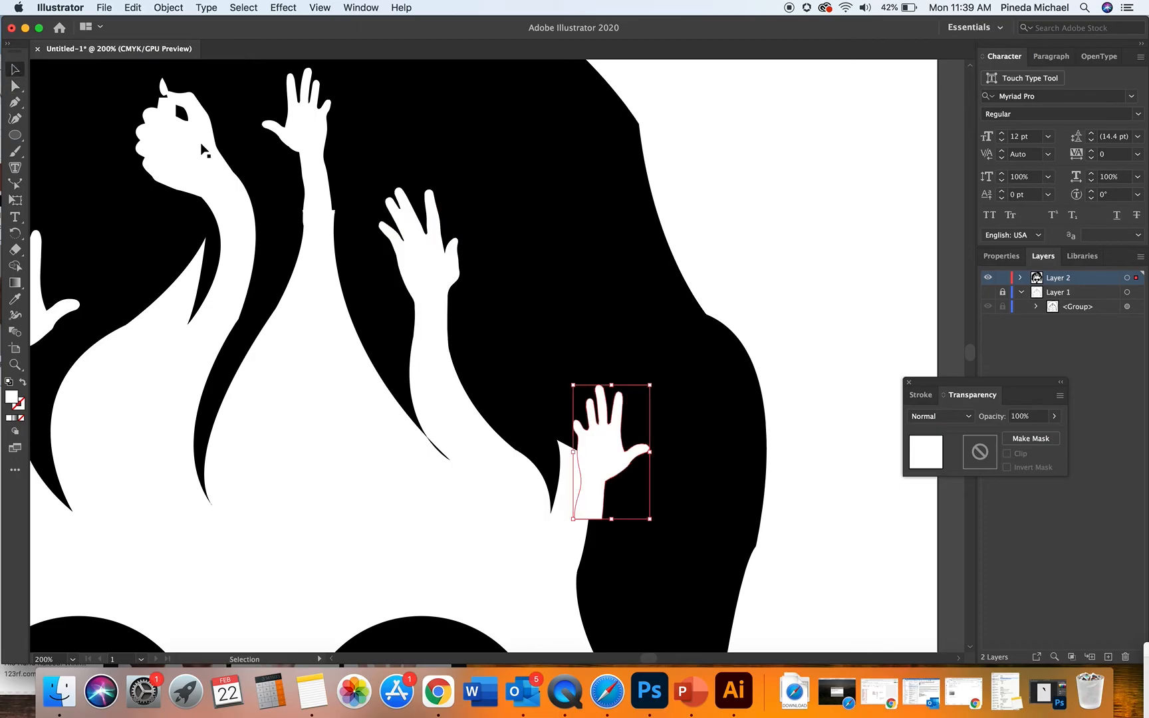
{"action": "left_click_drag", "start_coordinate": [616, 460], "coordinate": [597, 422]}
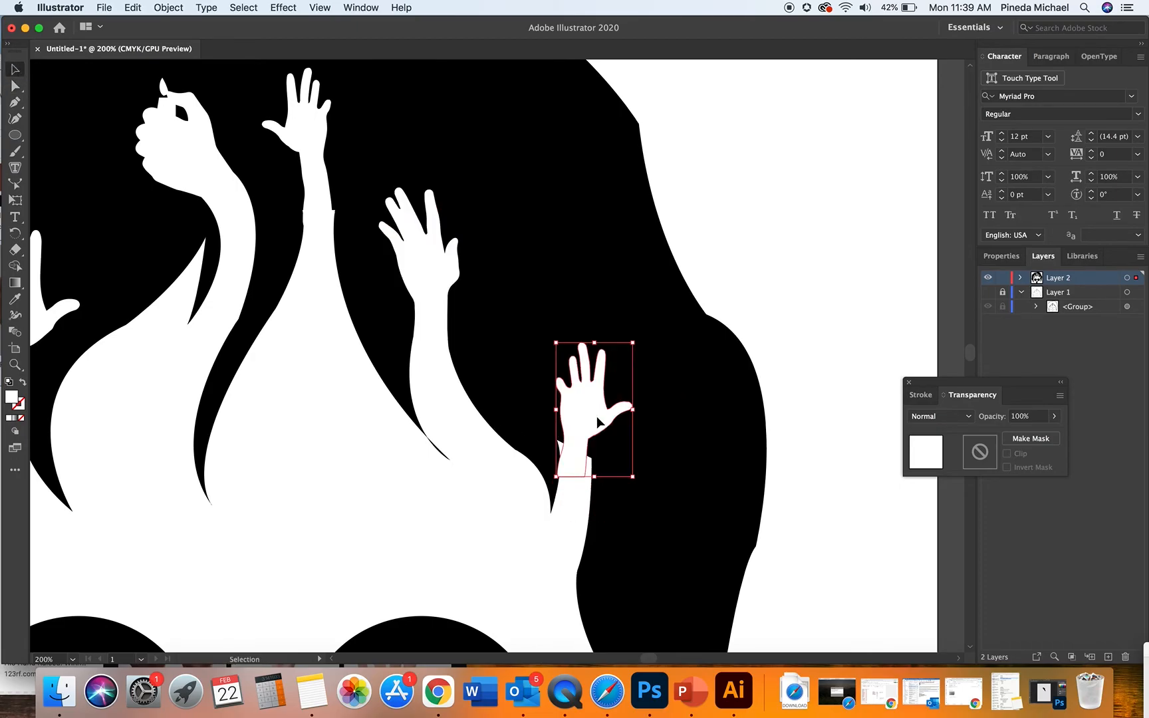
{"action": "left_click_drag", "start_coordinate": [632, 343], "coordinate": [639, 330]}
{"action": "left_click_drag", "start_coordinate": [551, 325], "coordinate": [536, 340]}
{"action": "key", "text": "Down"}
{"action": "key", "text": "Down"}
{"action": "left_click", "coordinate": [949, 206]}
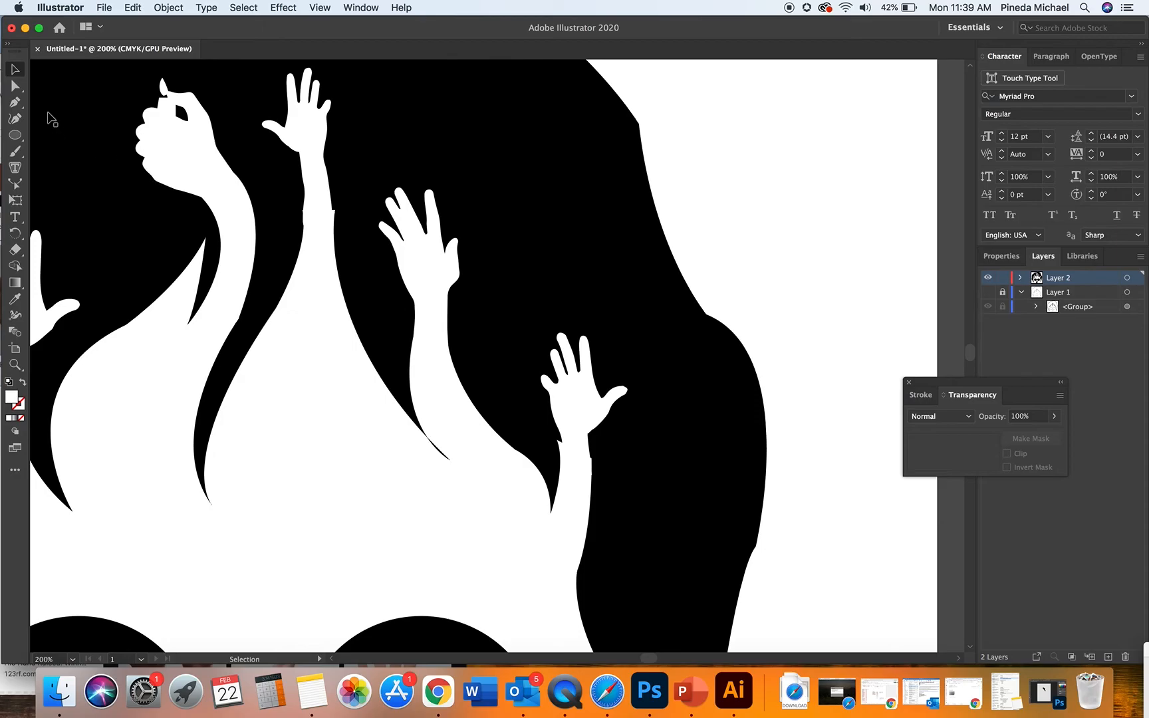
- Move the hair's anchor points at the rightmost wrist and reshape the adjoining curve so the arm blends into the hand
{"action": "left_click", "coordinate": [16, 84]}
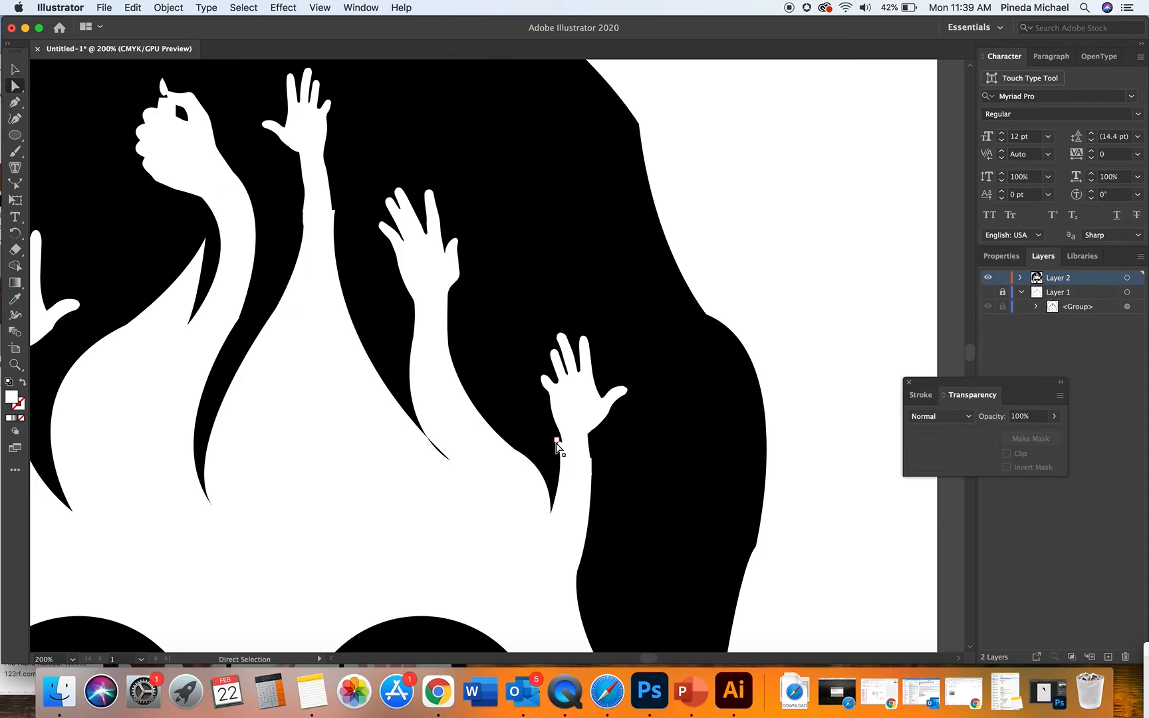
{"action": "left_click", "coordinate": [470, 269]}
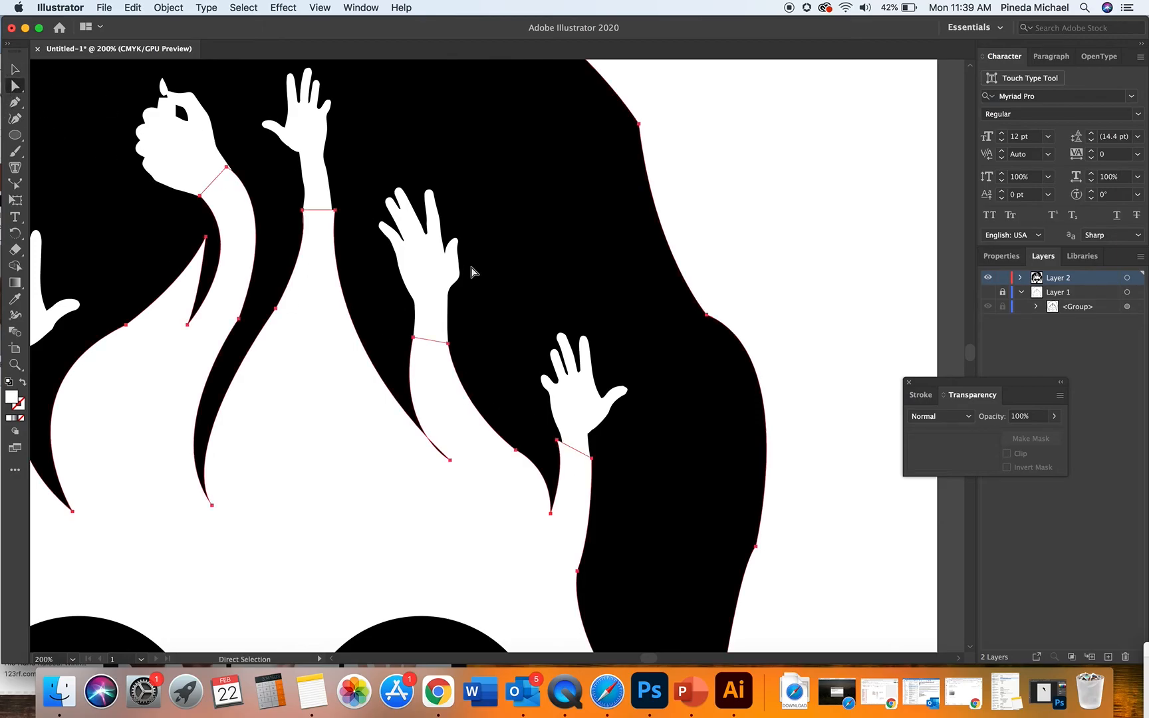
{"action": "left_click", "coordinate": [764, 228]}
{"action": "left_click", "coordinate": [544, 314]}
{"action": "left_click", "coordinate": [557, 440]}
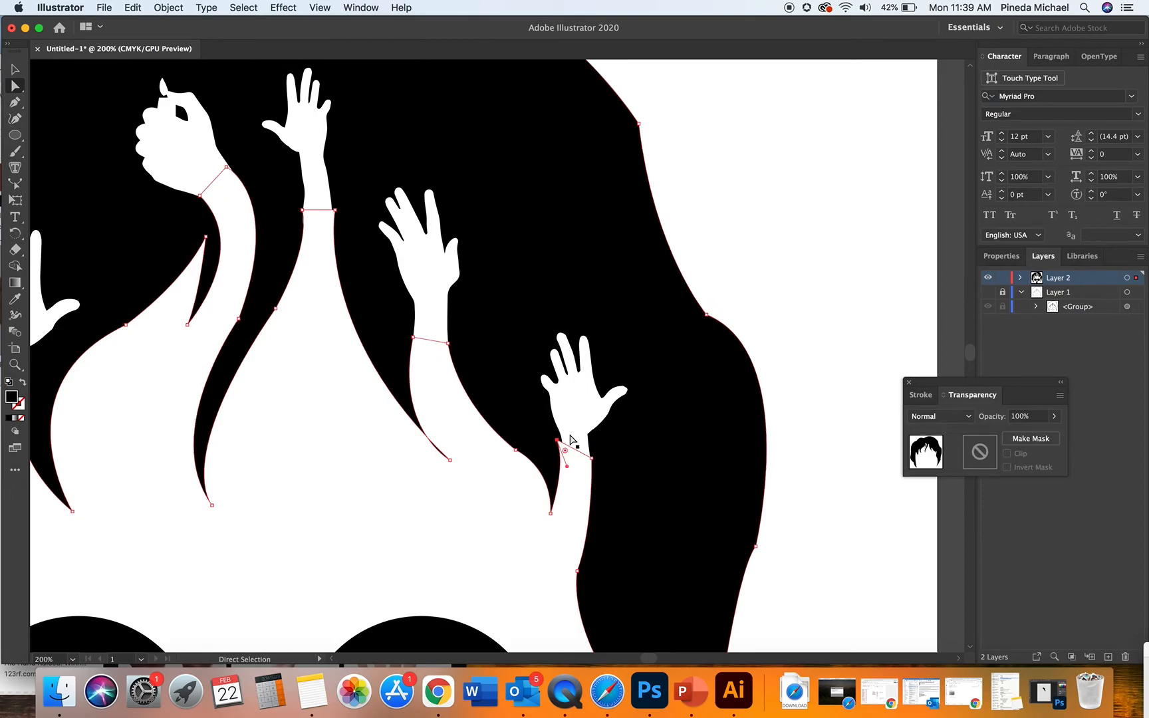
{"action": "left_click_drag", "start_coordinate": [557, 440], "coordinate": [566, 465]}
{"action": "left_click", "coordinate": [591, 456]}
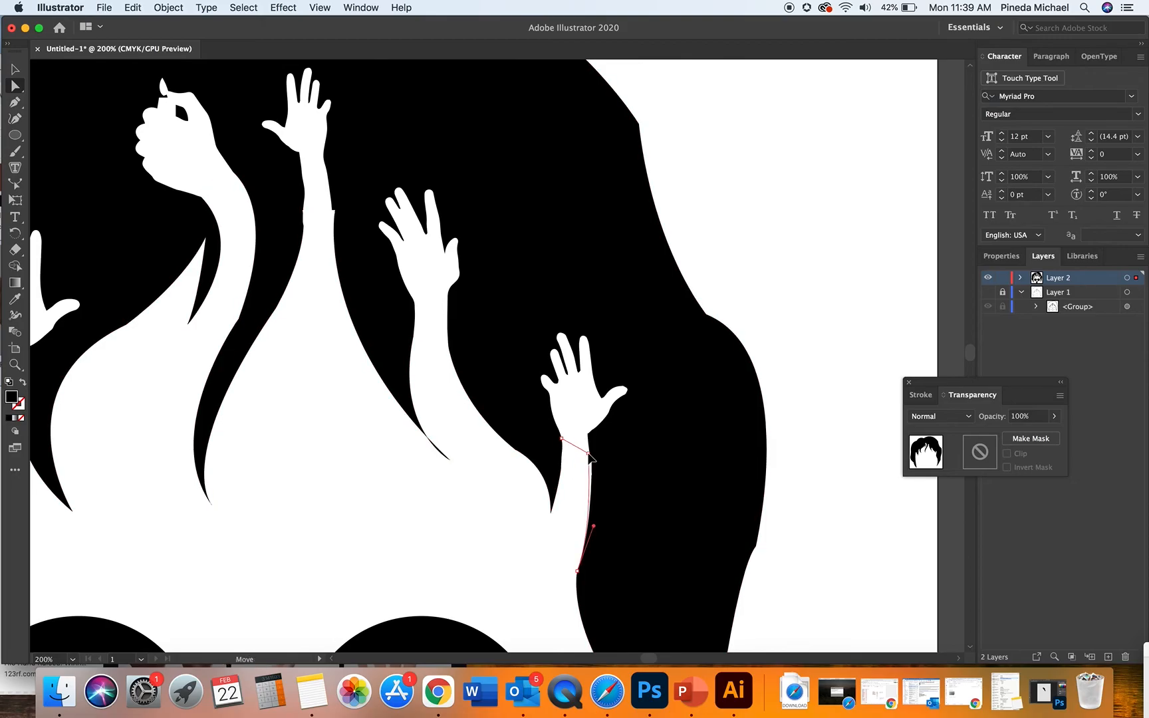
{"action": "left_click_drag", "start_coordinate": [593, 530], "coordinate": [600, 511]}
{"action": "left_click", "coordinate": [754, 328]}
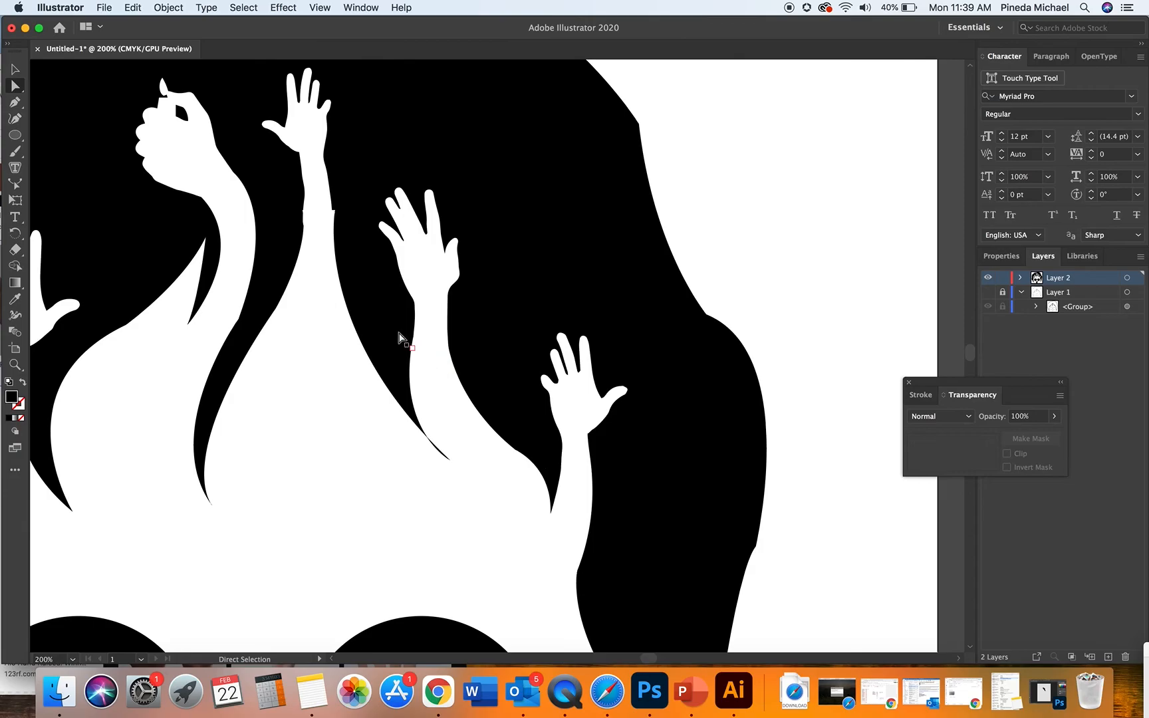
- Adjust the hair's anchor points and curve handle at the wrist of the open hand beside the pinching hand for a smooth join
{"action": "left_click", "coordinate": [337, 210]}
{"action": "left_click_drag", "start_coordinate": [338, 211], "coordinate": [332, 203]}
{"action": "left_click_drag", "start_coordinate": [312, 331], "coordinate": [324, 325]}
{"action": "left_click", "coordinate": [303, 212]}
{"action": "left_click_drag", "start_coordinate": [312, 249], "coordinate": [300, 247]}
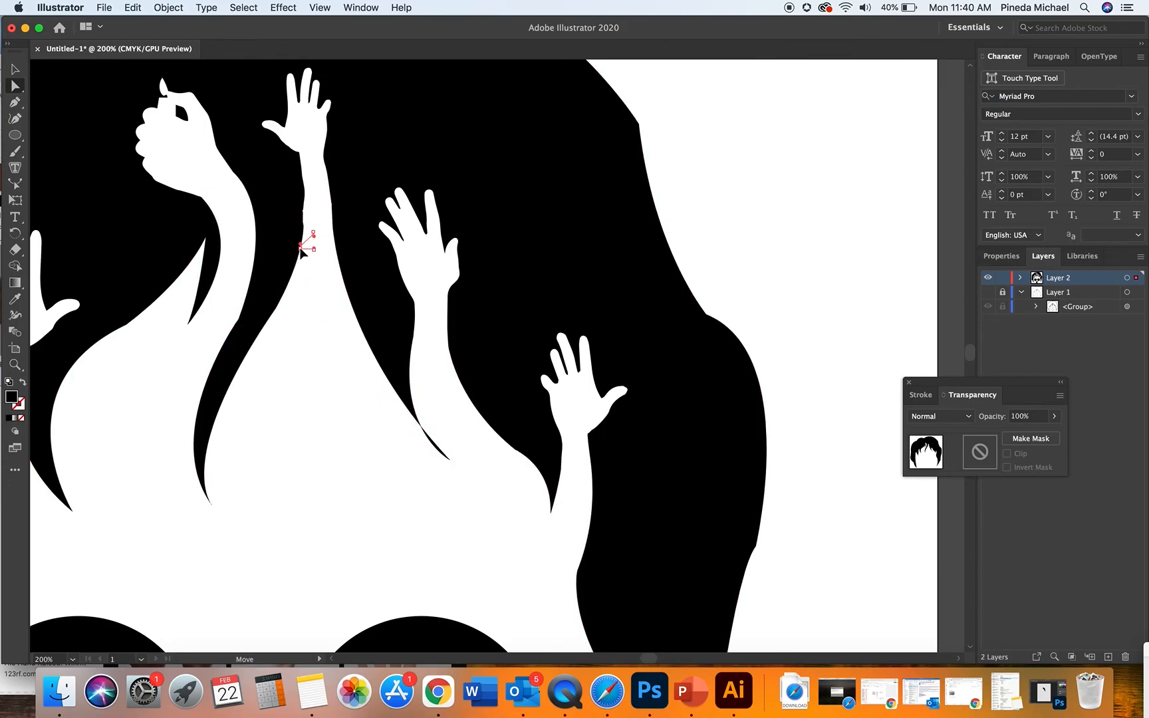
{"action": "left_click", "coordinate": [304, 226]}
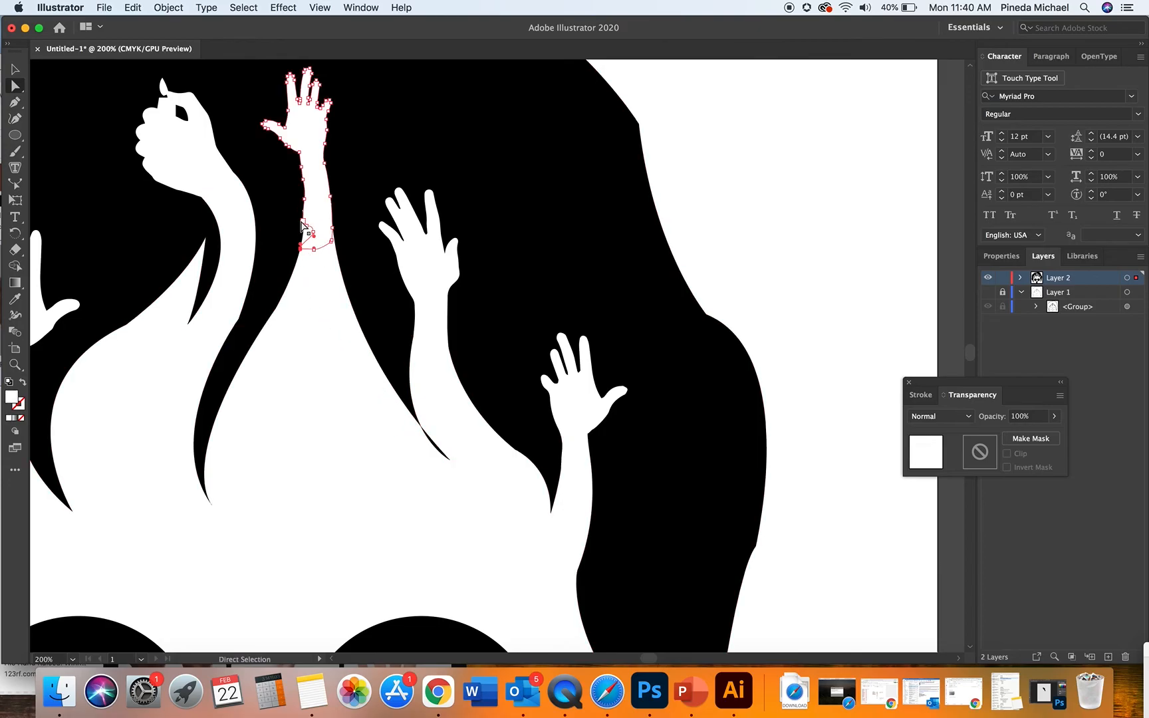
{"action": "left_click", "coordinate": [293, 273]}
{"action": "left_click_drag", "start_coordinate": [303, 213], "coordinate": [300, 250]}
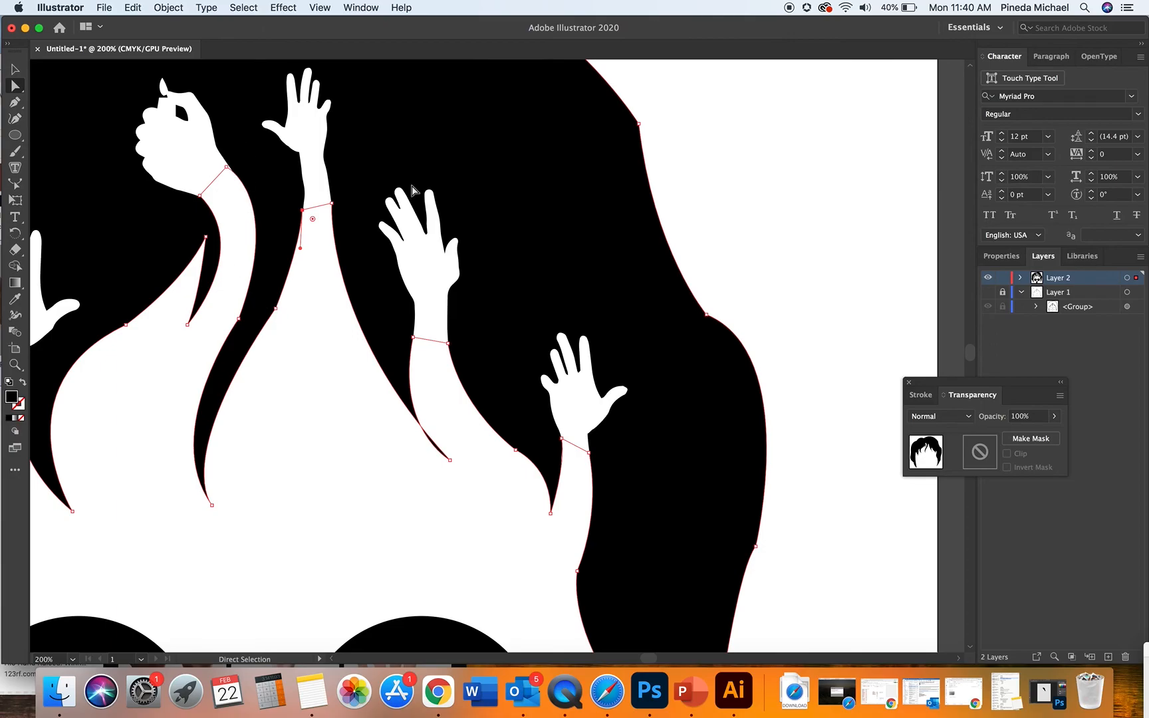
- Reshape the hair strand beside the second hand from the left by adjusting the curve handle at its pointed tip
{"action": "scroll", "coordinate": [487, 269], "scroll_direction": "down", "scroll_amount": 5}
{"action": "scroll", "coordinate": [487, 269], "scroll_direction": "left", "scroll_amount": 10}
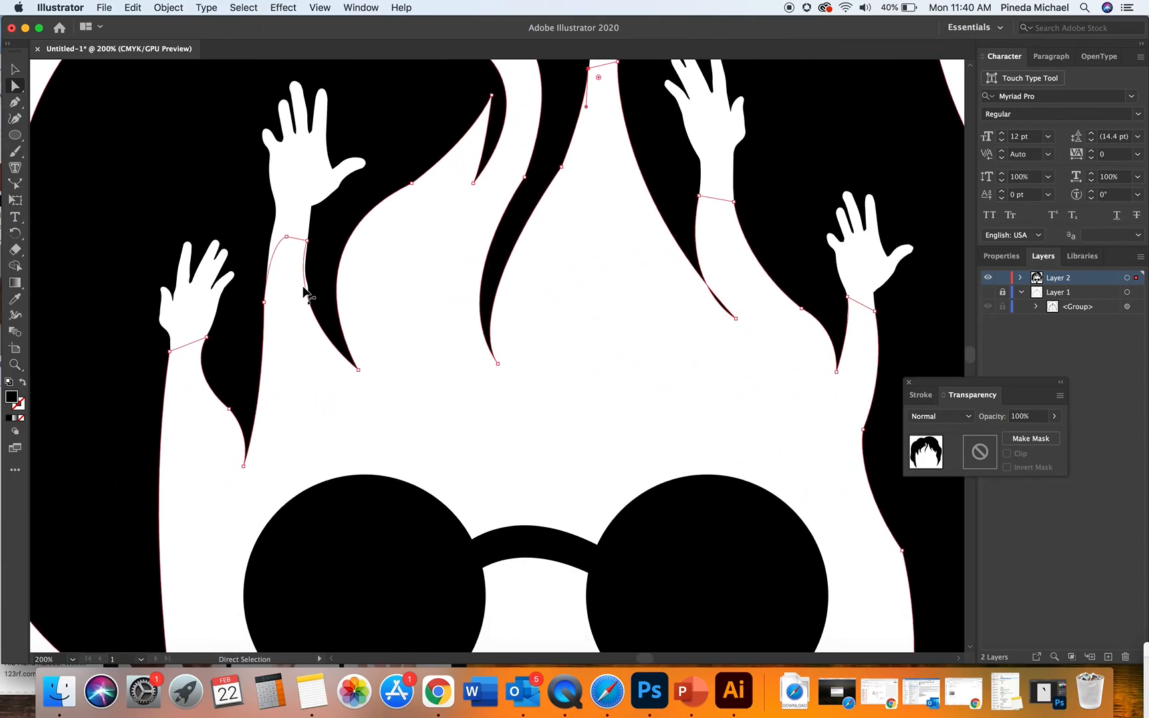
{"action": "left_click_drag", "start_coordinate": [308, 292], "coordinate": [305, 256]}
{"action": "left_click_drag", "start_coordinate": [283, 308], "coordinate": [291, 303]}
{"action": "key", "text": "super+z"}
{"action": "left_click", "coordinate": [336, 347]}
{"action": "left_click", "coordinate": [357, 370]}
{"action": "left_click_drag", "start_coordinate": [283, 305], "coordinate": [288, 296]}
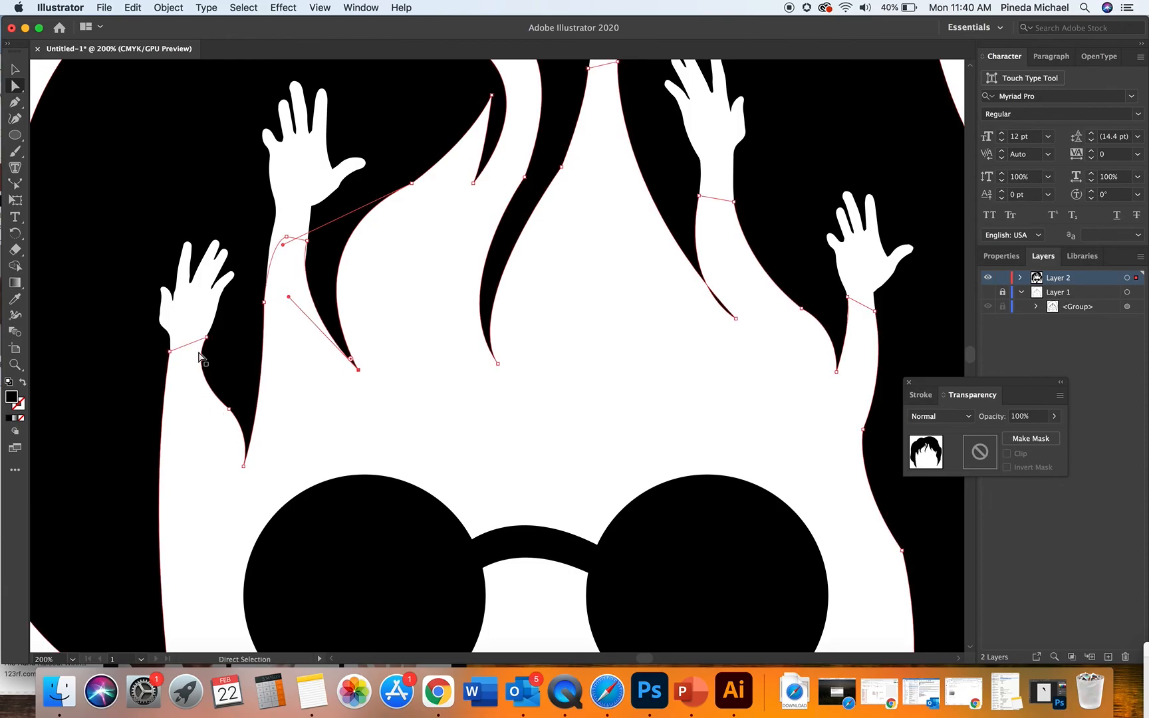
- Bend the curve of the pointed hair strand between the two middle open hands using the handle at its tip
{"action": "double_click", "coordinate": [15, 364]}
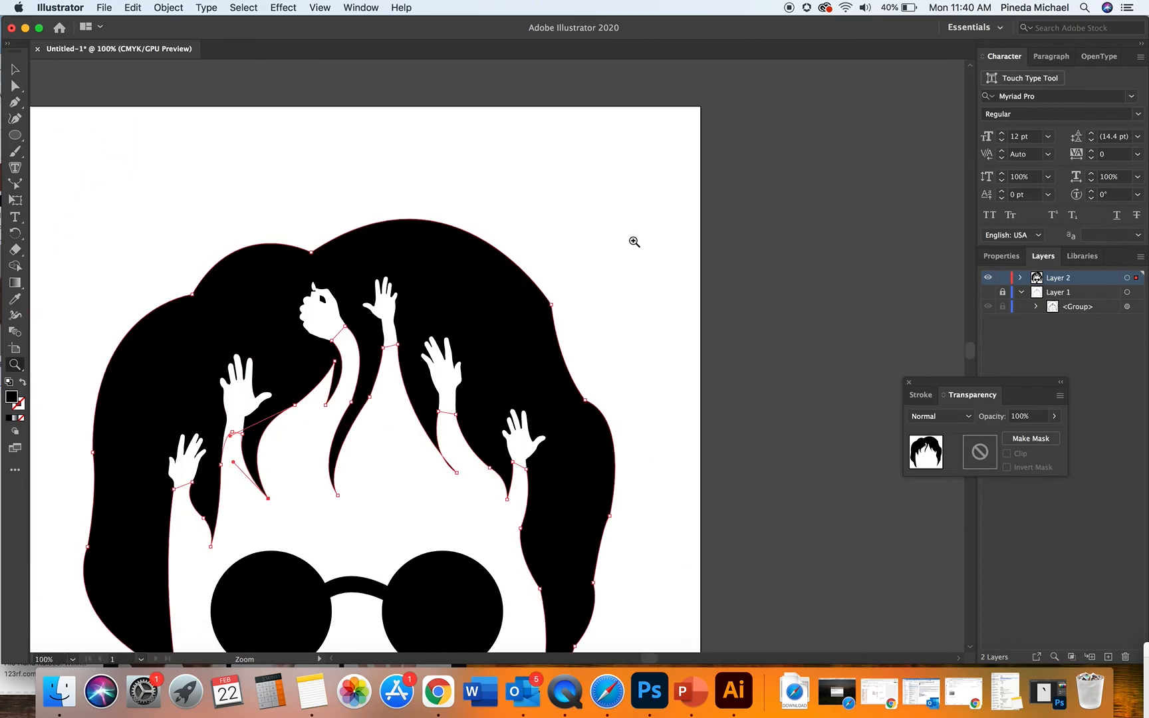
{"action": "left_click", "coordinate": [14, 69]}
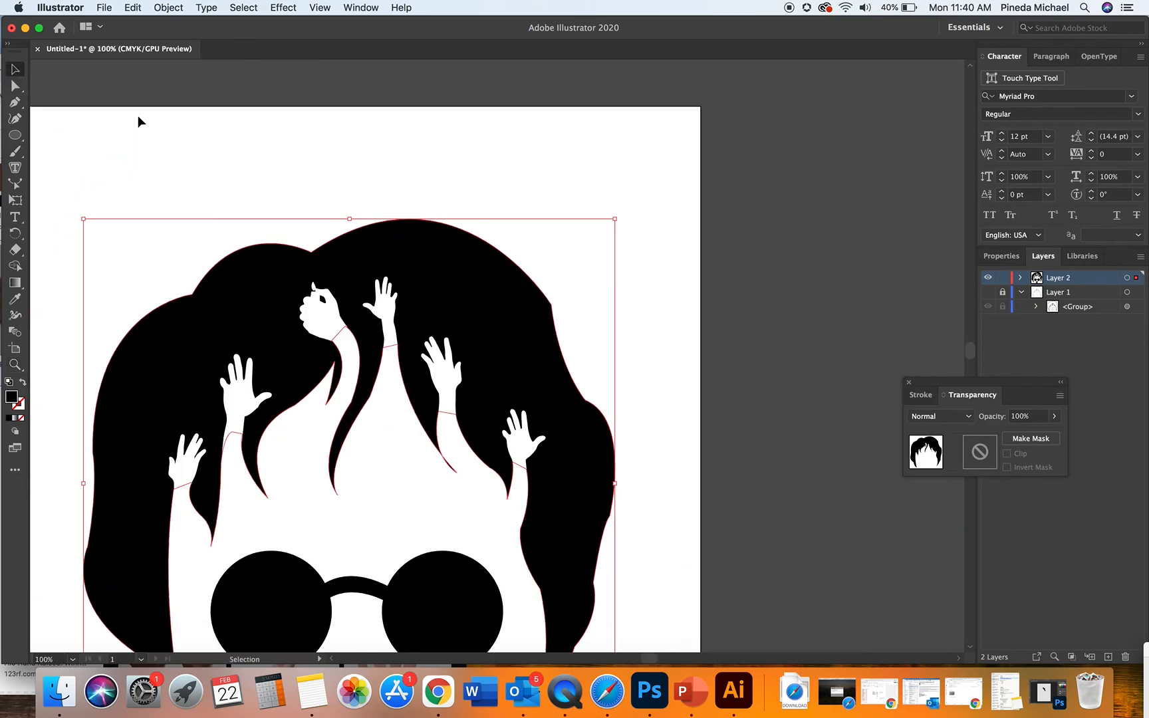
{"action": "left_click", "coordinate": [110, 108]}
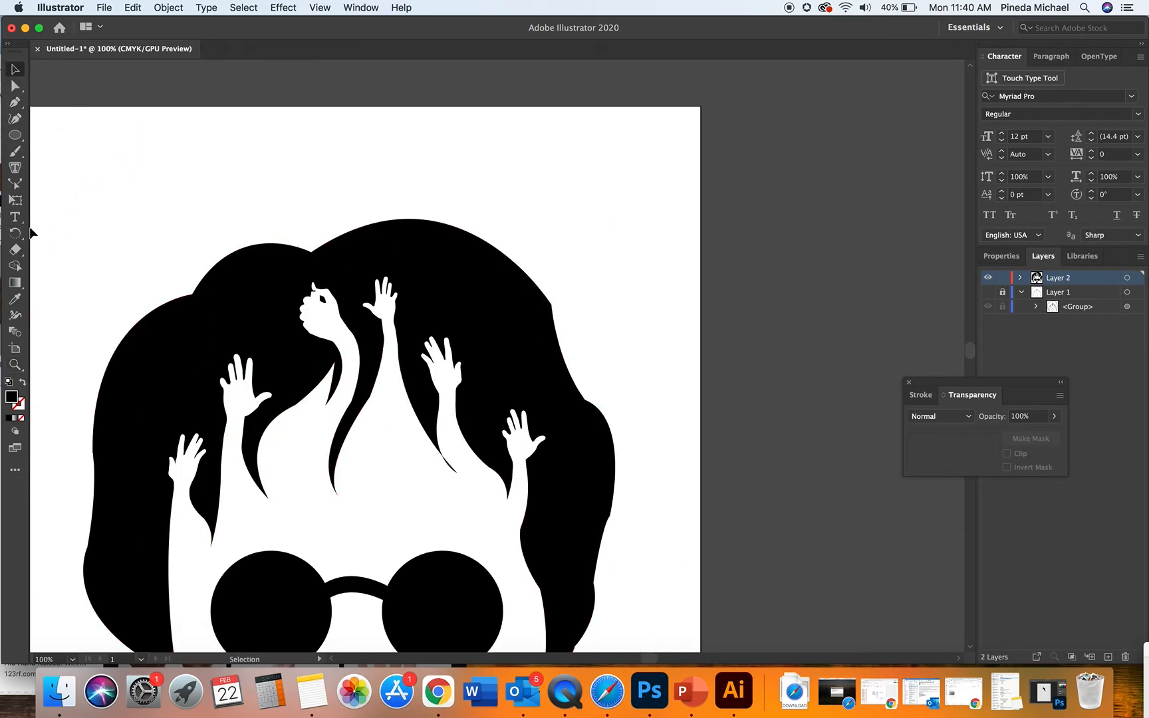
{"action": "left_click", "coordinate": [15, 86]}
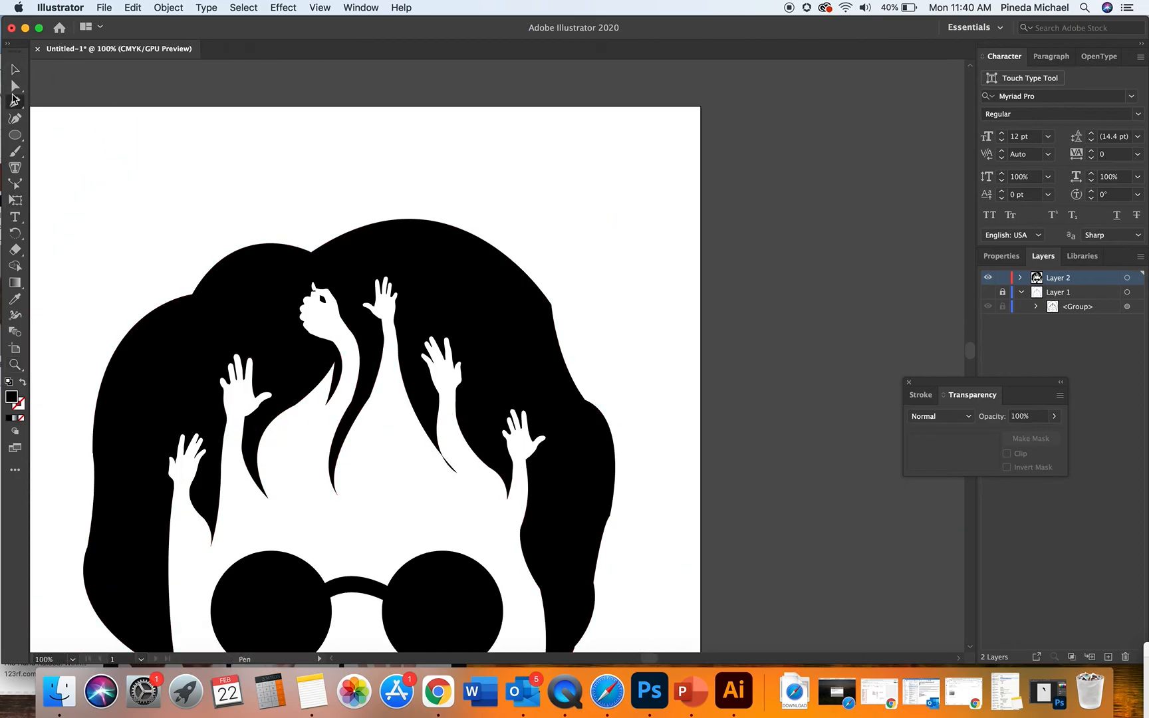
{"action": "left_click", "coordinate": [456, 475]}
{"action": "left_click_drag", "start_coordinate": [394, 407], "coordinate": [396, 425]}
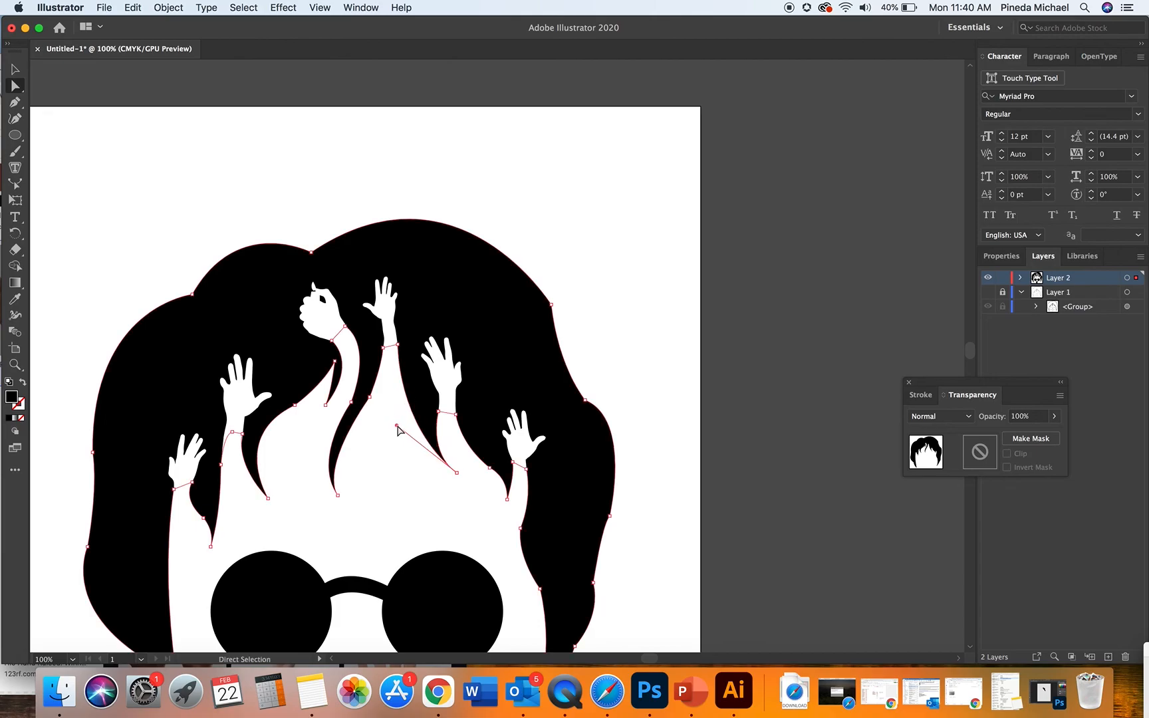
{"action": "left_click", "coordinate": [668, 323]}
- Review the whole illustration, checking the raised hands, the sunglasses and the peace-sign hand
{"action": "left_click", "coordinate": [14, 364]}
{"action": "scroll", "coordinate": [499, 359], "scroll_direction": "down", "scroll_amount": 3}
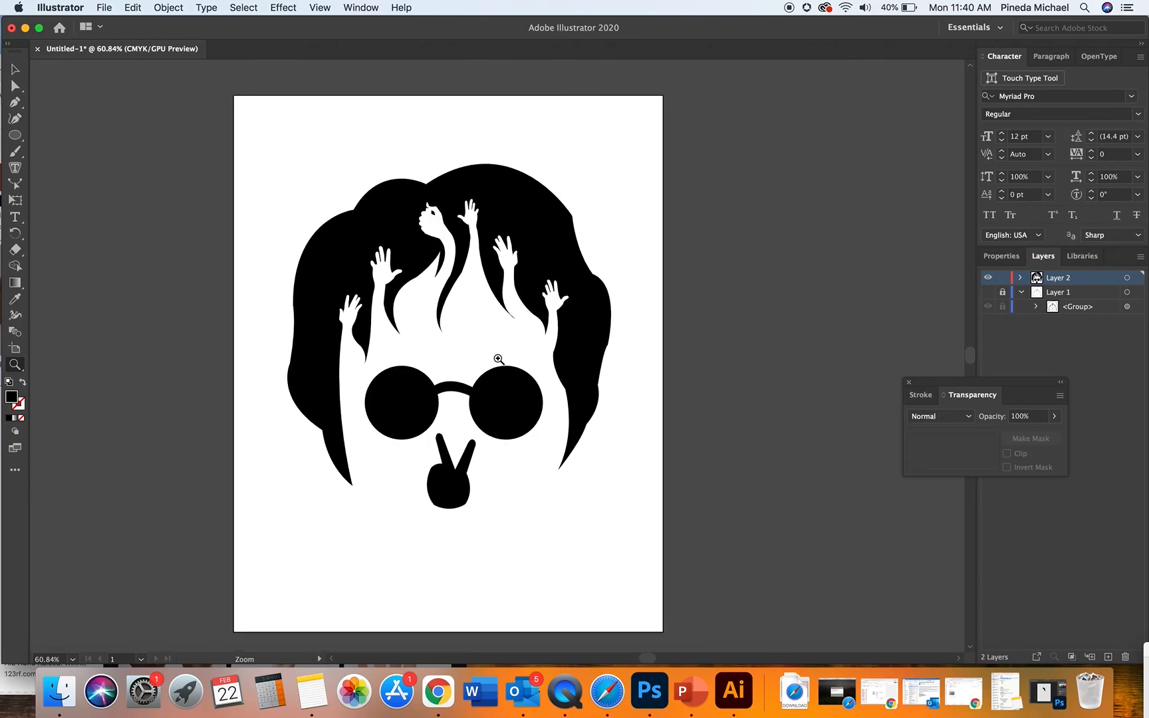
{"action": "scroll", "coordinate": [498, 359], "scroll_direction": "down", "scroll_amount": 2}
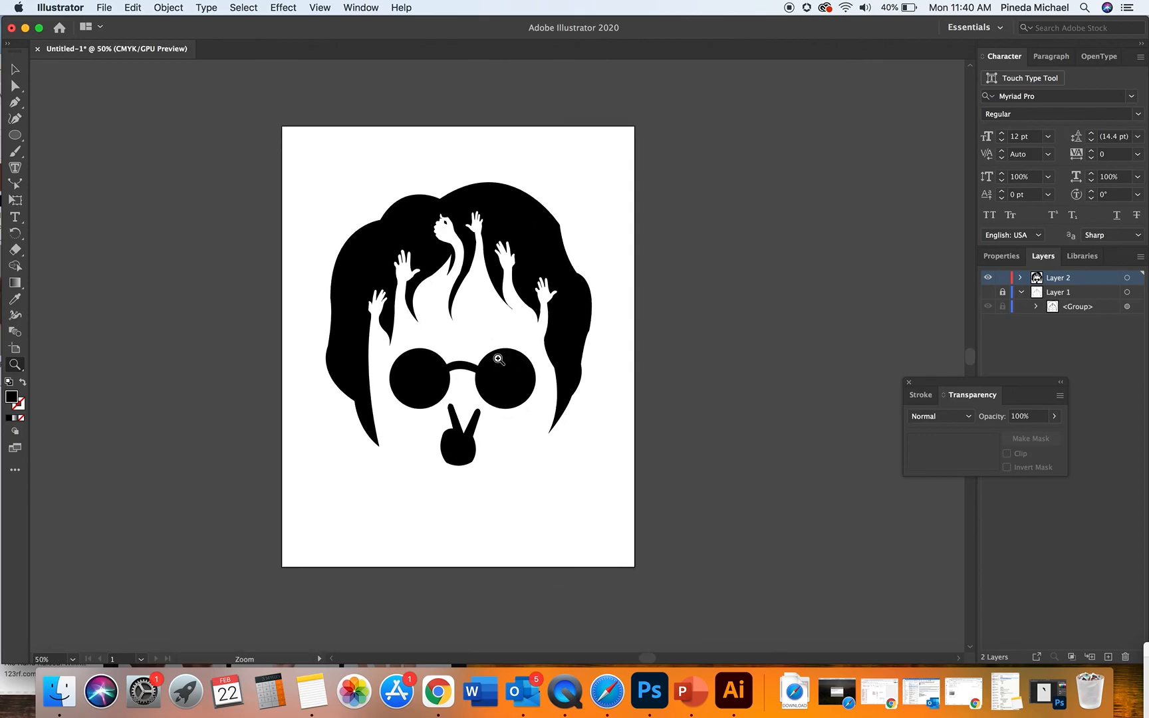
{"action": "left_click", "coordinate": [15, 68]}
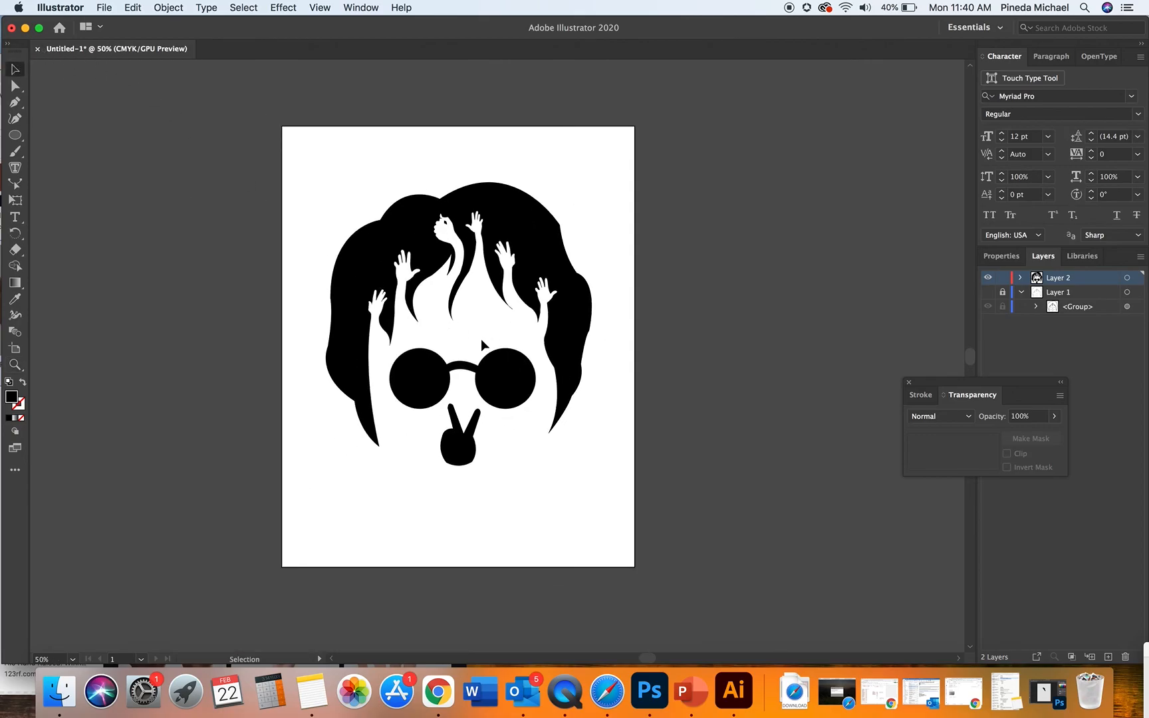
{"action": "left_click", "coordinate": [511, 247]}
{"action": "left_click", "coordinate": [429, 378]}
{"action": "left_click", "coordinate": [426, 374]}
{"action": "left_click", "coordinate": [572, 424]}
{"action": "left_click", "coordinate": [503, 389]}
{"action": "left_click", "coordinate": [461, 444]}
{"action": "left_click", "coordinate": [648, 420]}
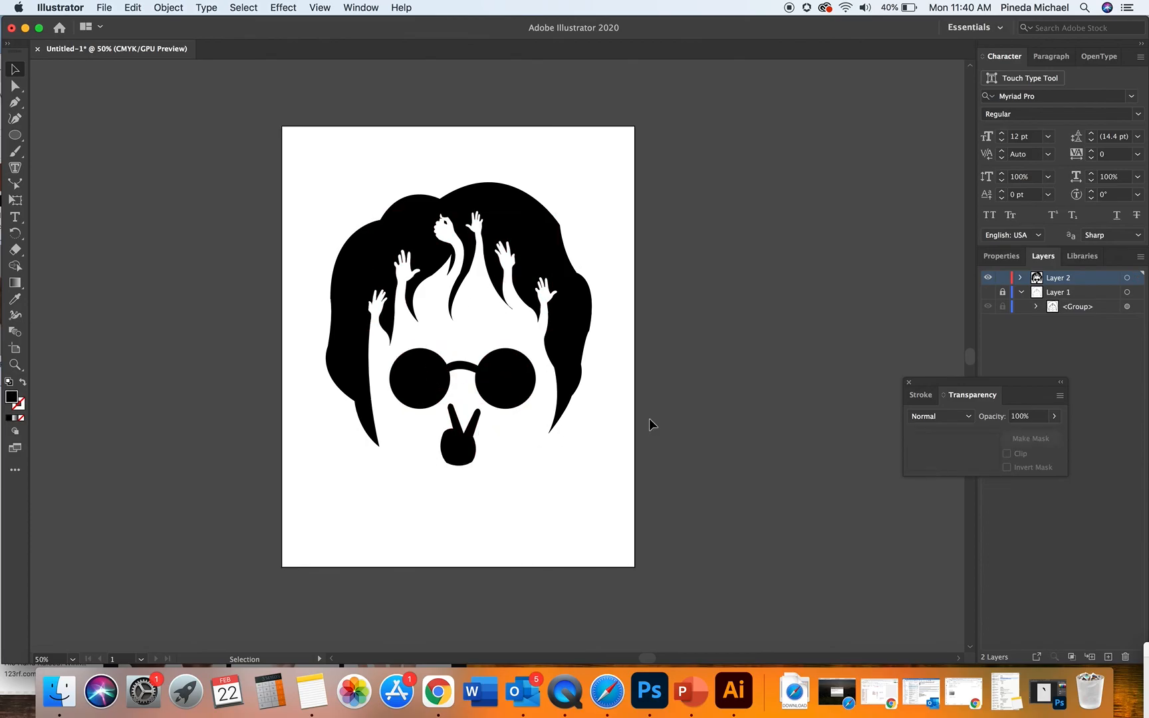